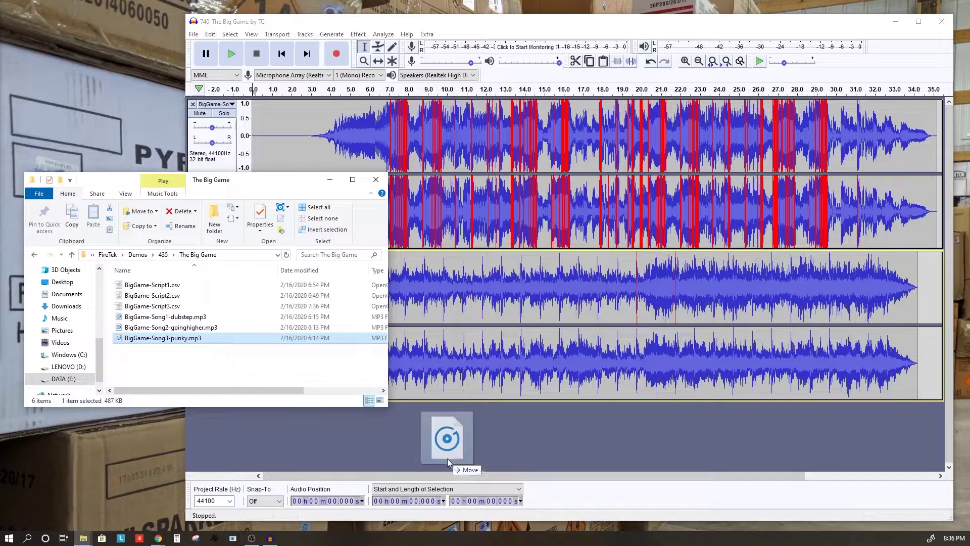
# Fit the three imported song tracks to the window width
pyautogui.click(251, 34)
pyautogui.moveTo(274, 58)
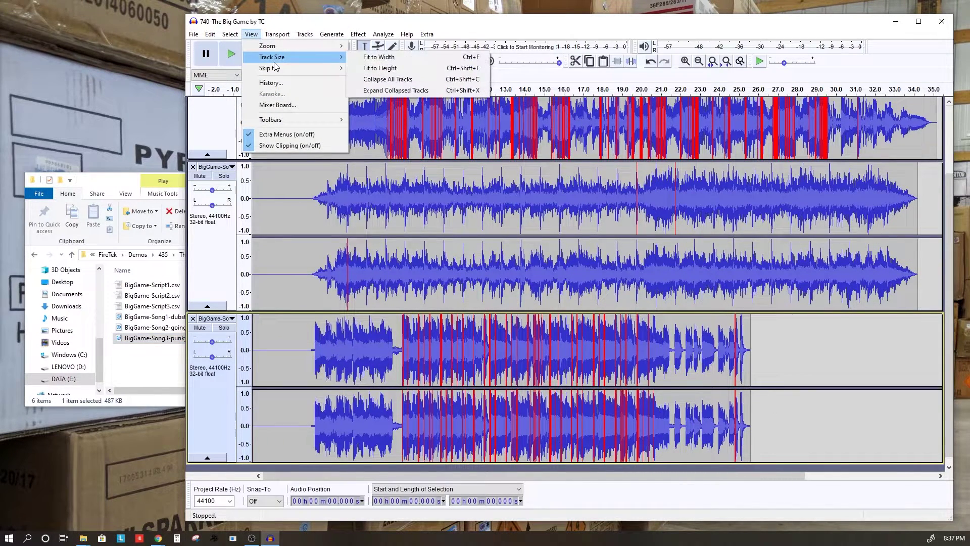
pyautogui.click(378, 57)
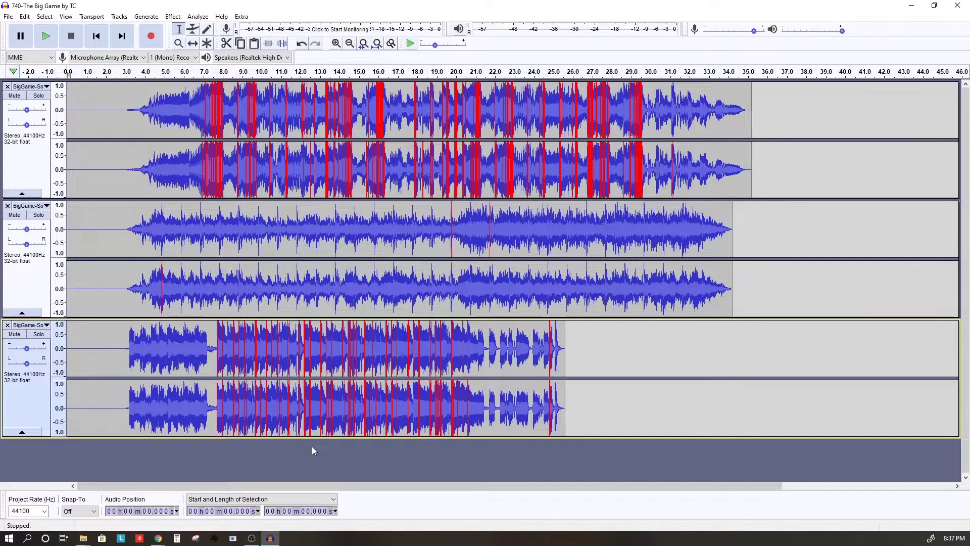
pyautogui.click(37, 86)
pyautogui.click(23, 97)
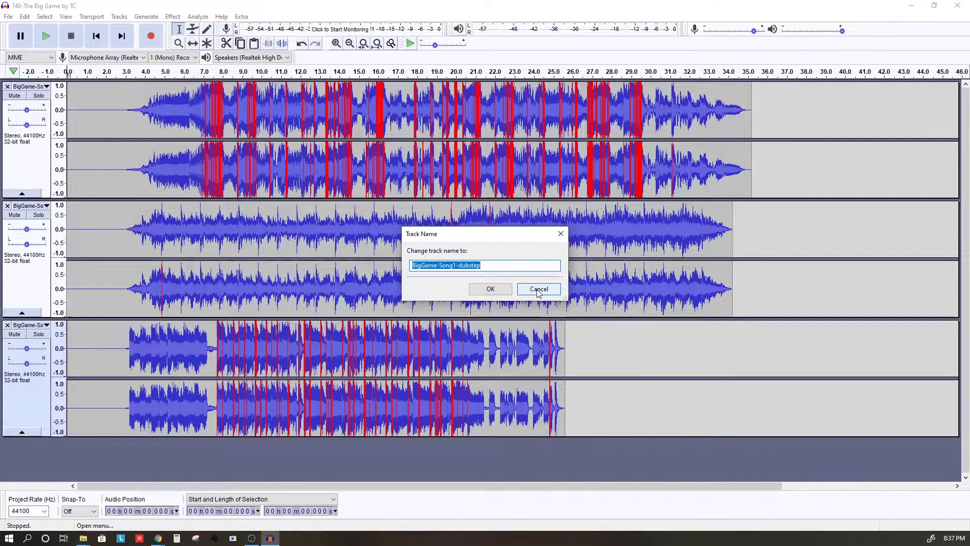
pyautogui.click(539, 290)
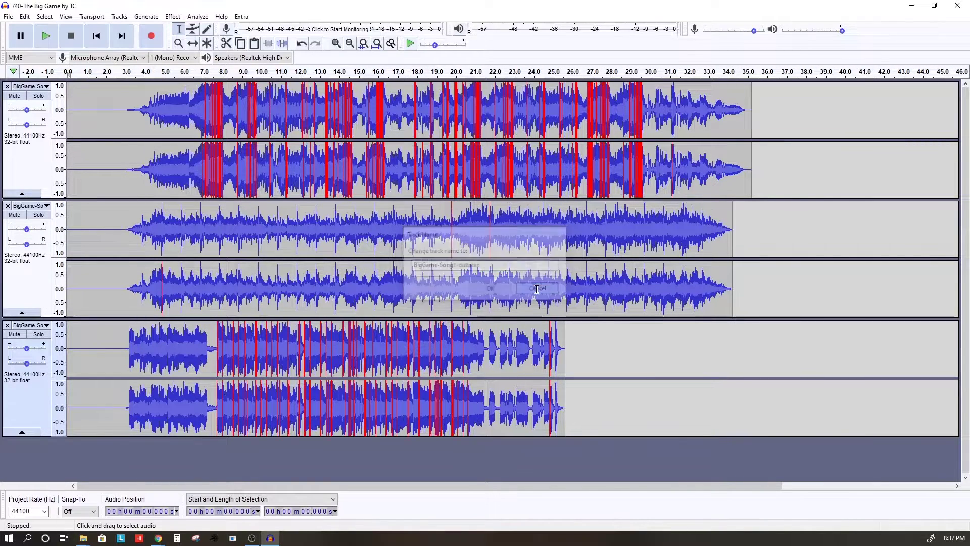
pyautogui.click(103, 218)
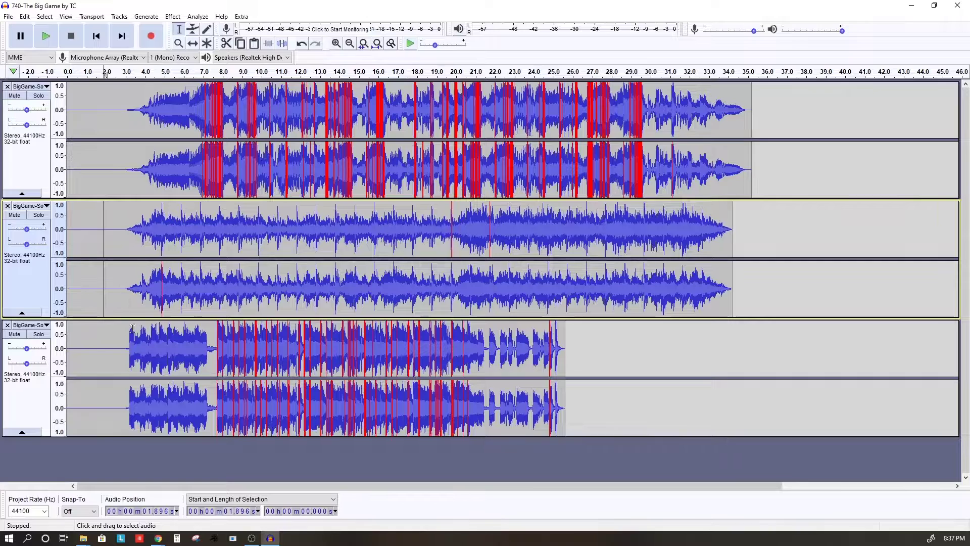
pyautogui.click(118, 335)
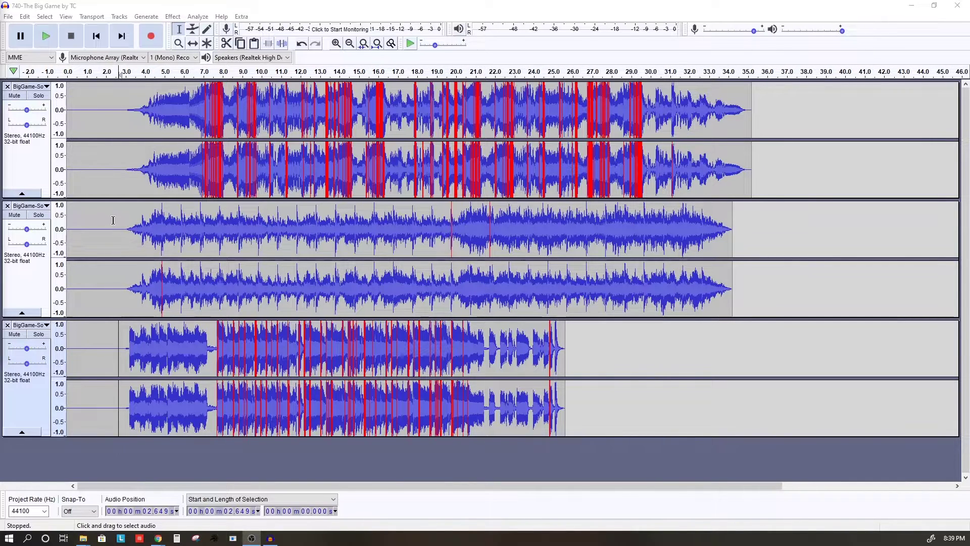
# Move the second song's clip along its track with the Time Shift tool so it starts at about 5 minutes
pyautogui.doubleClick(113, 220)
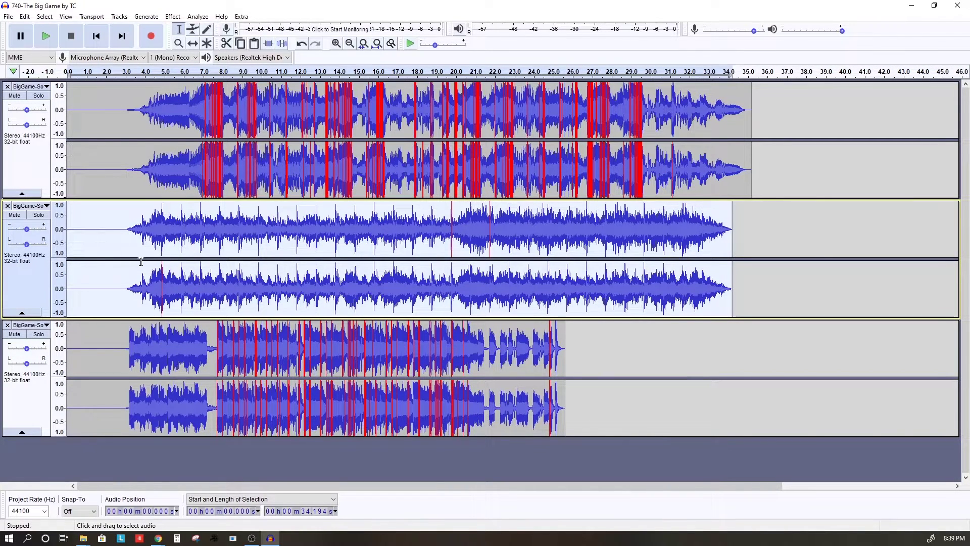
pyautogui.click(192, 44)
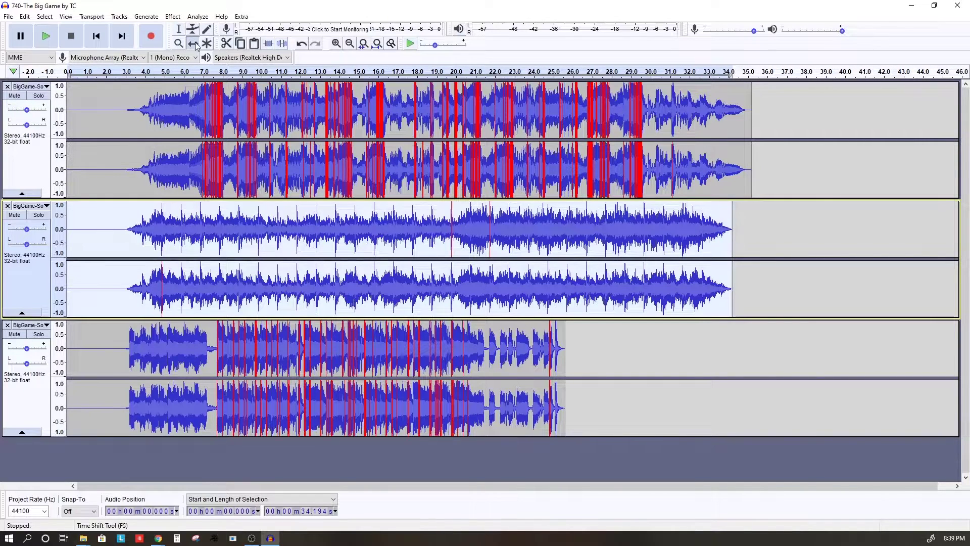
pyautogui.moveTo(117, 227); pyautogui.dragTo(286, 227)
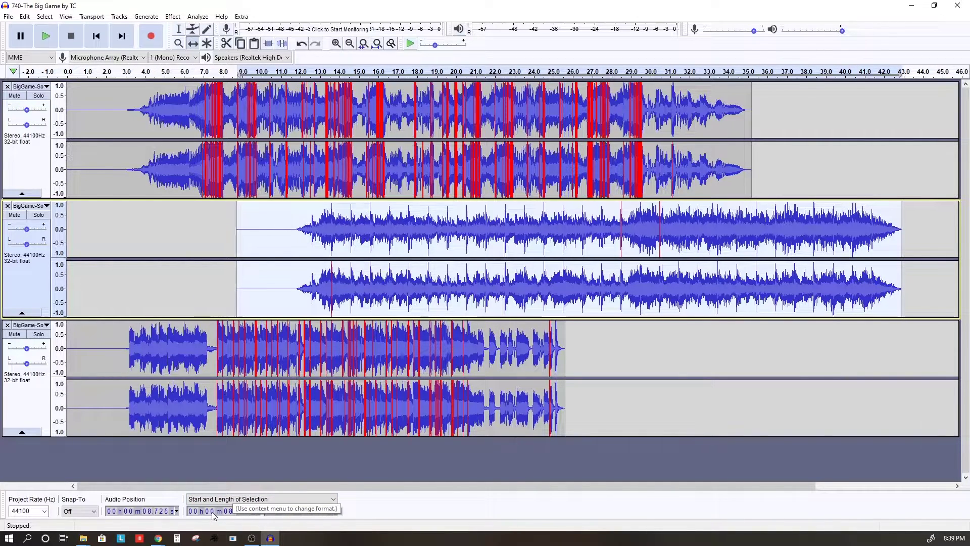
pyautogui.moveTo(346, 238); pyautogui.dragTo(832, 247)
pyautogui.hotkey('ctrl', '3')
pyautogui.hotkey('ctrl', '3')
pyautogui.hotkey('ctrl', '3')
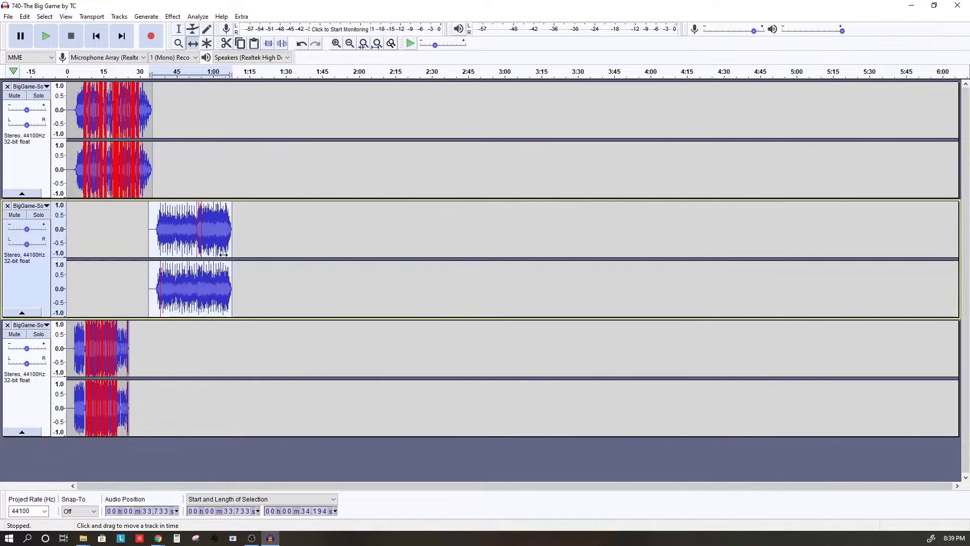
pyautogui.moveTo(158, 246); pyautogui.dragTo(803, 241)
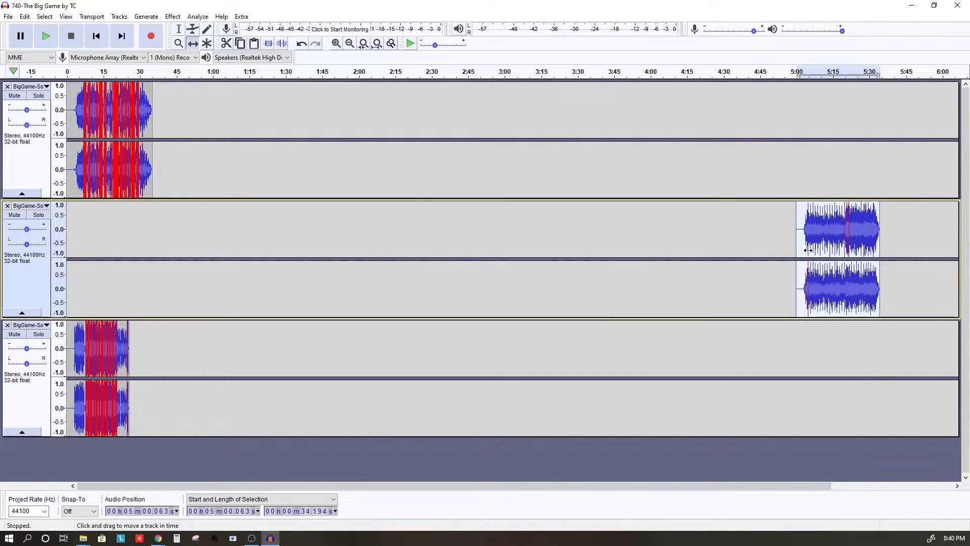
# Fine-tune the second song's clip so it starts at exactly 5 min 00.000 s
pyautogui.scroll(4, 809, 251)
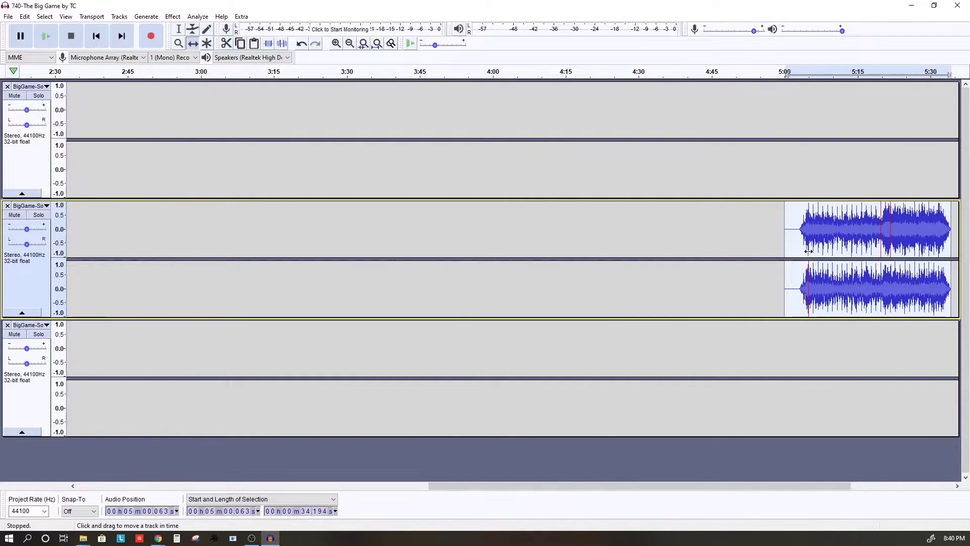
pyautogui.scroll(2, 789, 248)
pyautogui.moveTo(445, 249); pyautogui.dragTo(434, 246)
pyautogui.scroll(2, 434, 246)
pyautogui.scroll(2, 416, 225)
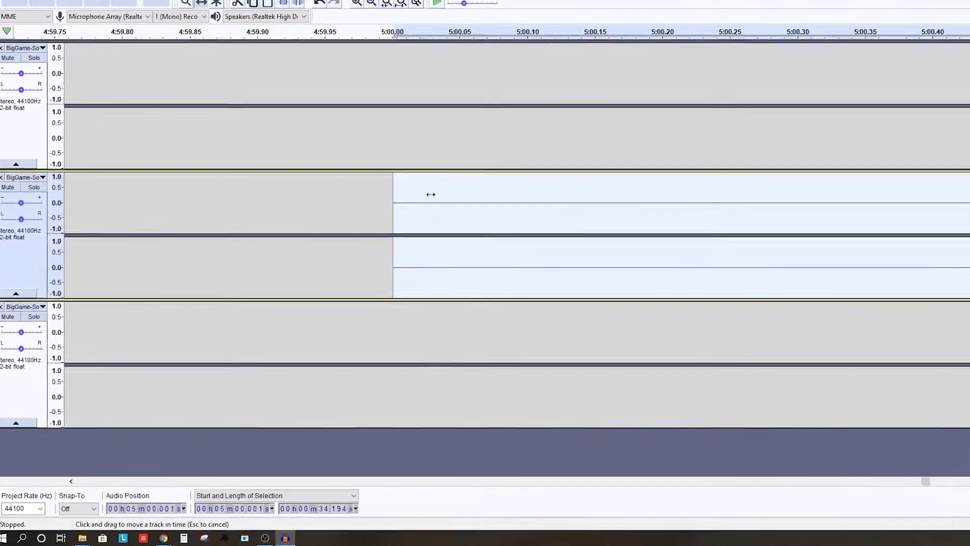
pyautogui.moveTo(428, 197); pyautogui.dragTo(426, 197)
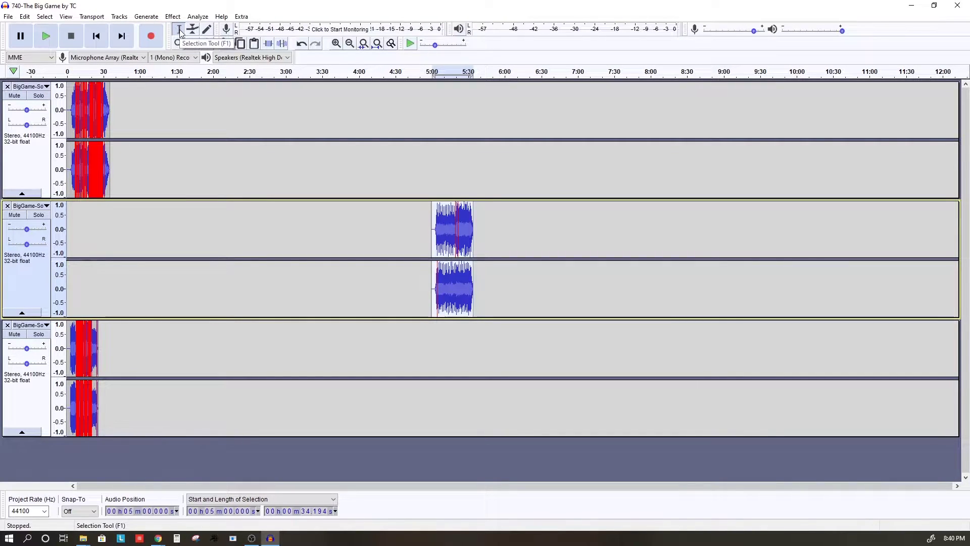
# Select the third song's clip and shift it along its track to start at about 10 minutes
pyautogui.moveTo(73, 342); pyautogui.dragTo(72, 336)
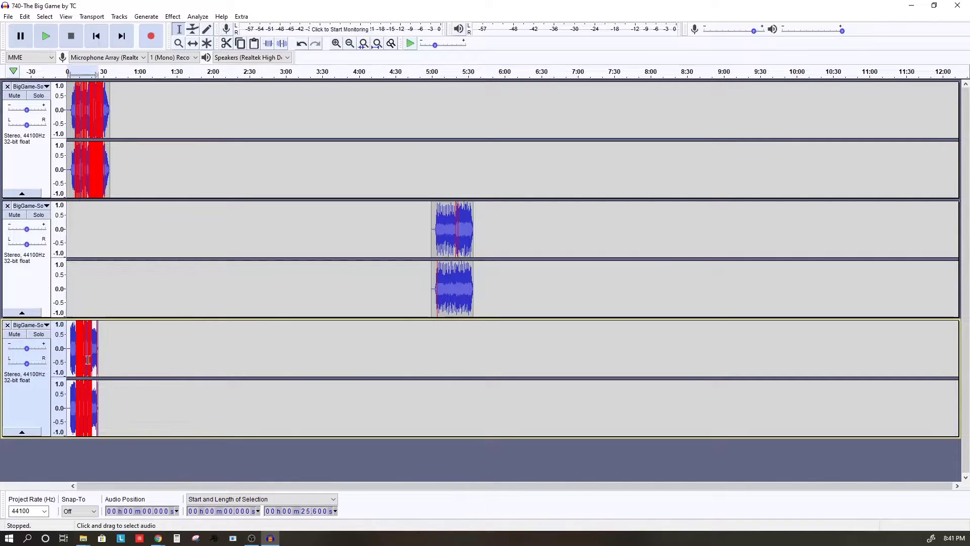
pyautogui.click(193, 44)
pyautogui.moveTo(74, 337); pyautogui.dragTo(804, 362)
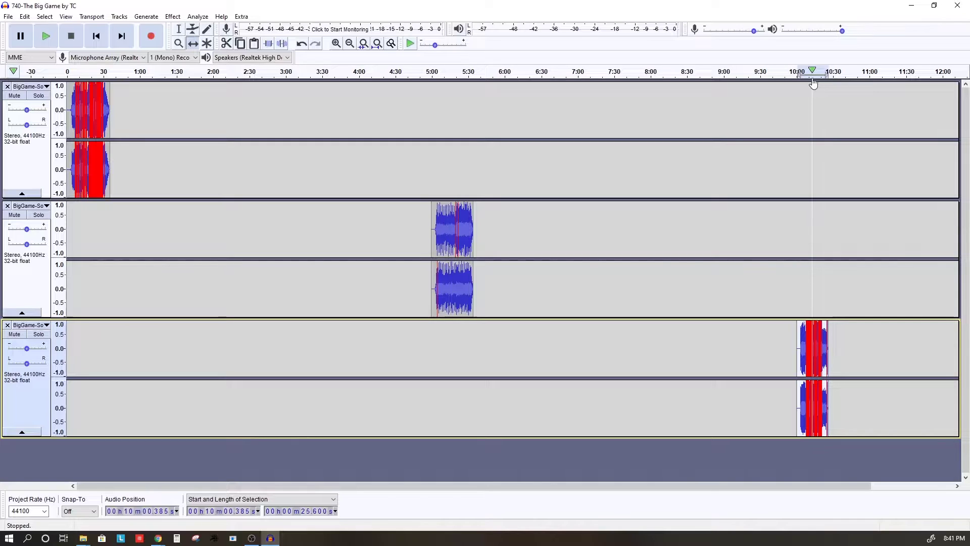
# Fine-tune the third song's clip so it starts at exactly 10 min 00.000 s
pyautogui.keyDown('ctrl'); pyautogui.scroll(7, 806, 370); pyautogui.keyUp('ctrl')
pyautogui.keyDown('ctrl'); pyautogui.scroll(-1, 805, 369); pyautogui.keyUp('ctrl')
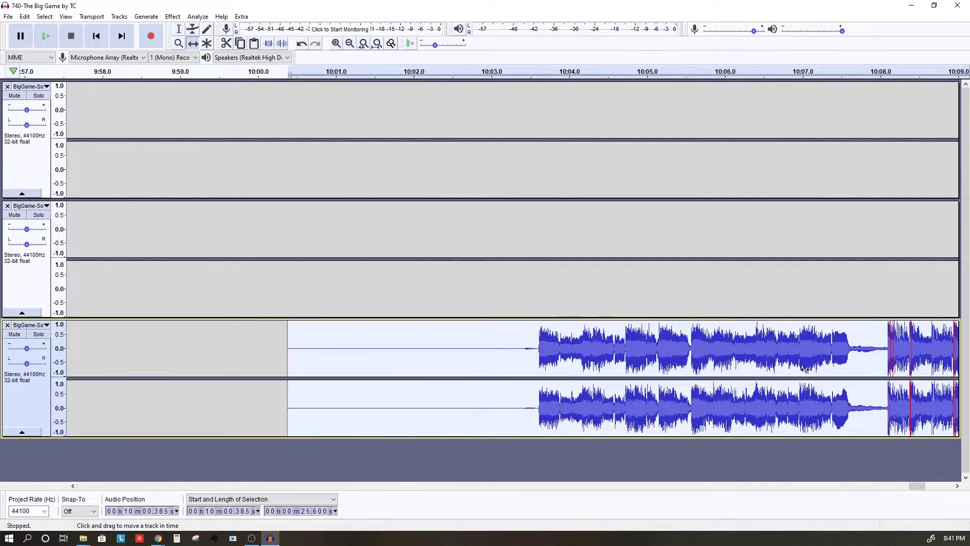
pyautogui.moveTo(311, 331); pyautogui.dragTo(234, 340)
pyautogui.keyDown('ctrl'); pyautogui.scroll(5, 234, 340); pyautogui.keyUp('ctrl')
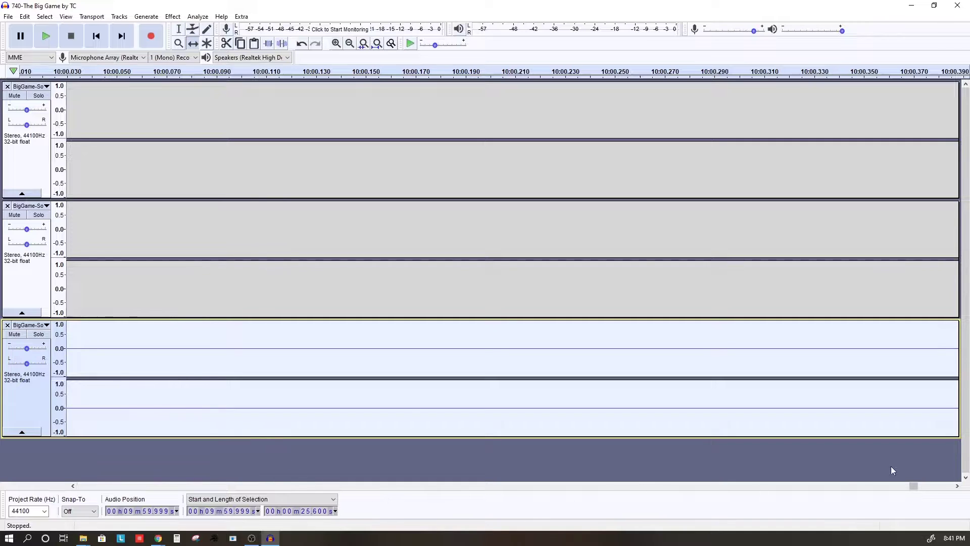
pyautogui.click(73, 486)
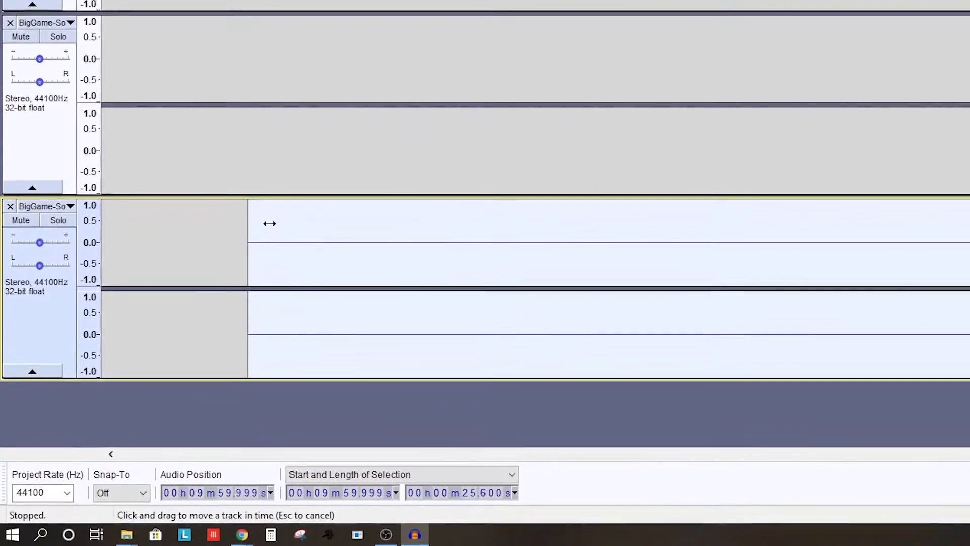
pyautogui.moveTo(313, 170); pyautogui.dragTo(318, 170)
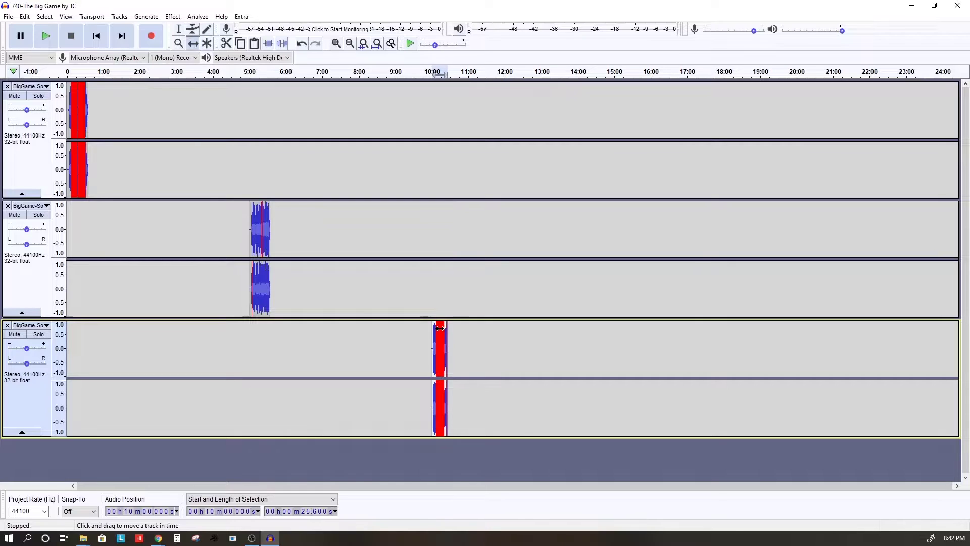
# Move the third and second songs' clips into the first track, keeping their 10:00 and 5:00 start times
pyautogui.click(268, 208)
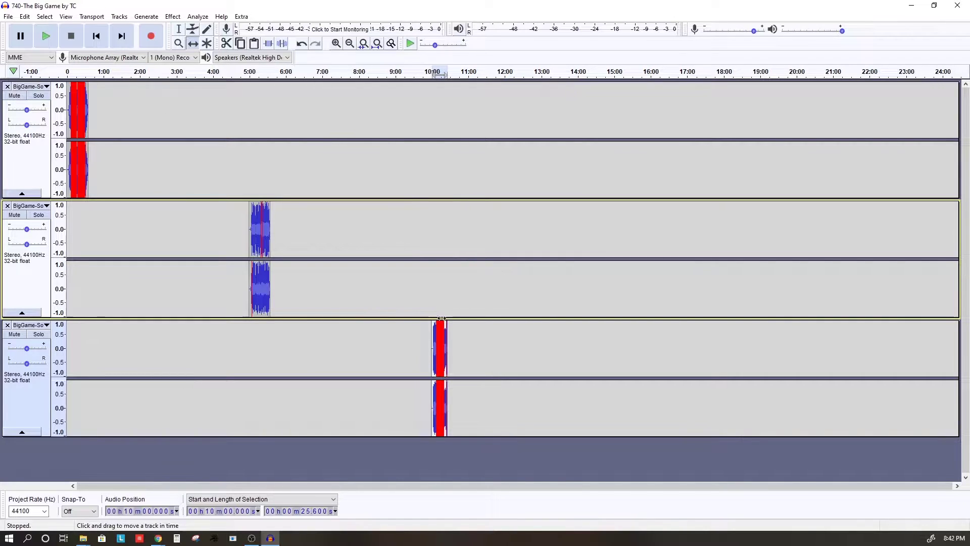
pyautogui.moveTo(441, 355); pyautogui.dragTo(436, 146)
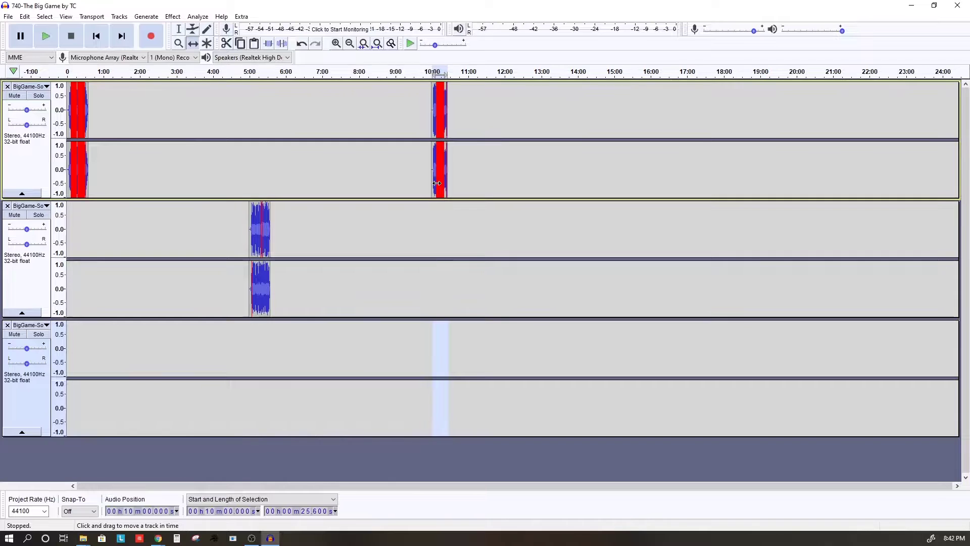
pyautogui.click(178, 29)
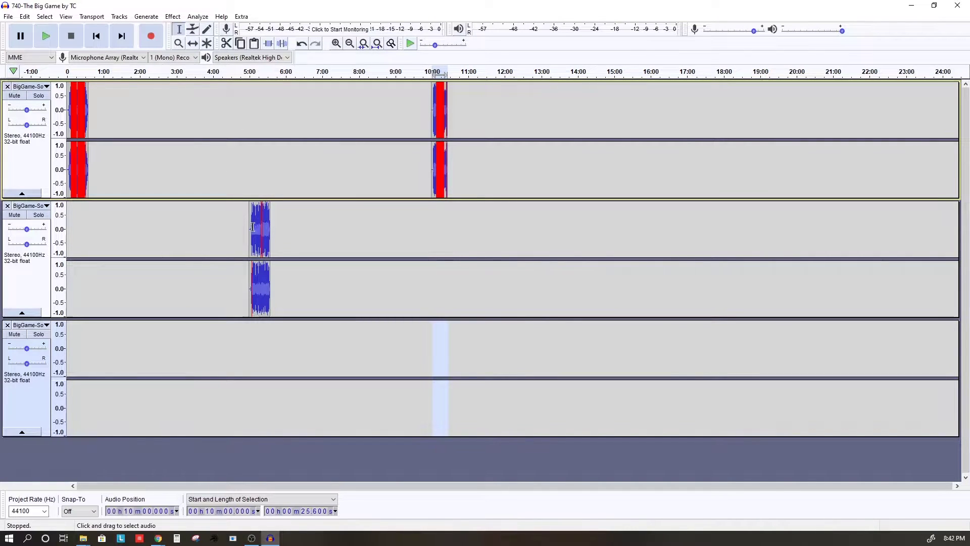
pyautogui.click(255, 228)
pyautogui.doubleClick(261, 233)
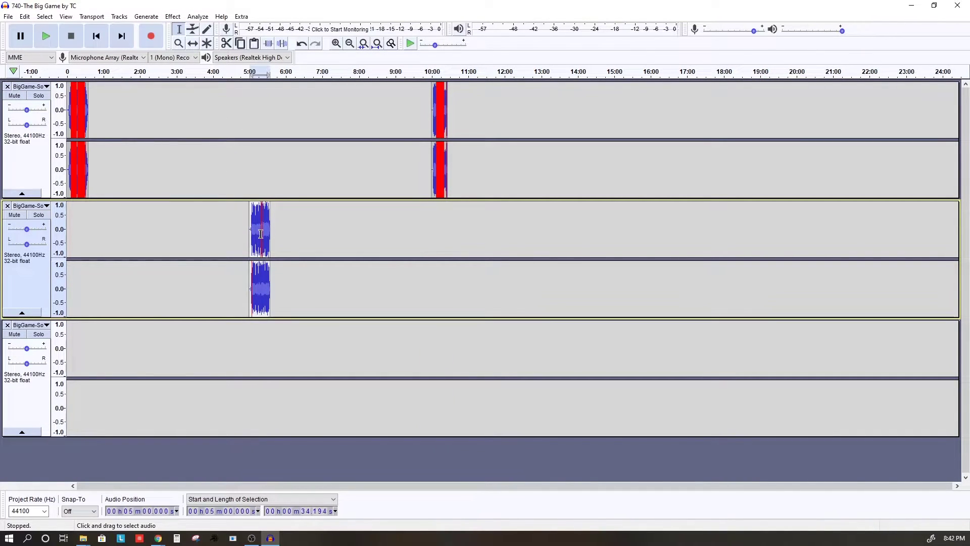
pyautogui.press('F5')
pyautogui.moveTo(264, 253); pyautogui.dragTo(264, 176)
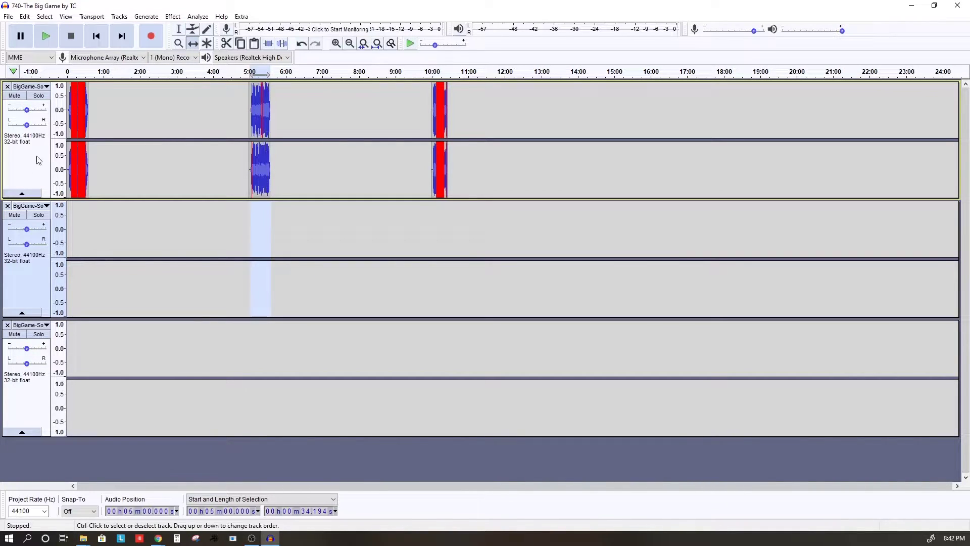
# Delete the two emptied tracks below the combined track
pyautogui.click(7, 206)
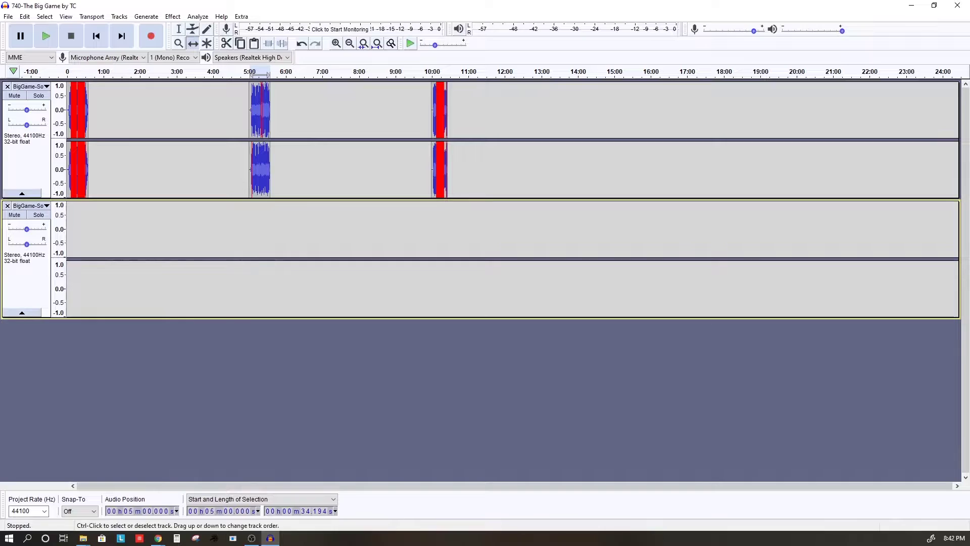
pyautogui.click(7, 206)
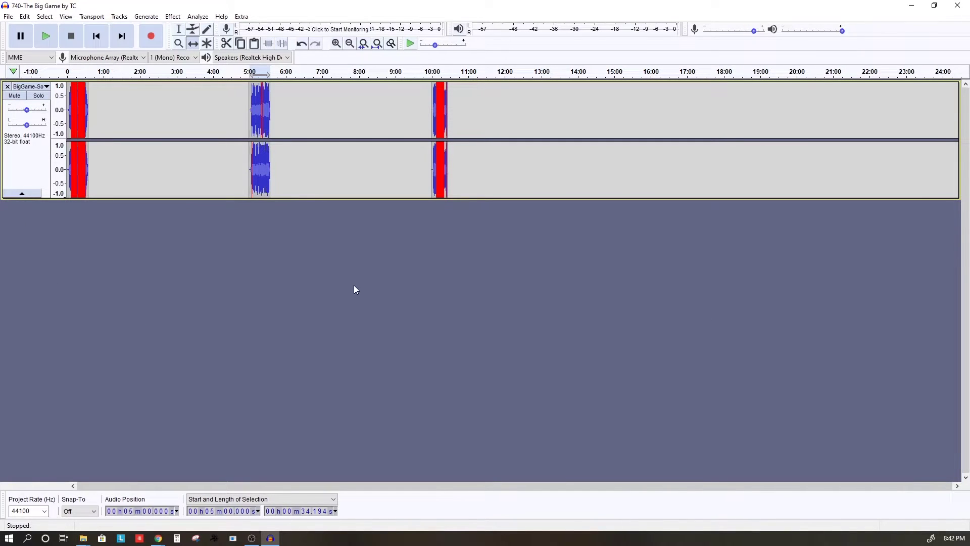
pyautogui.hotkey('ctrl', 'f')
pyautogui.click(151, 222)
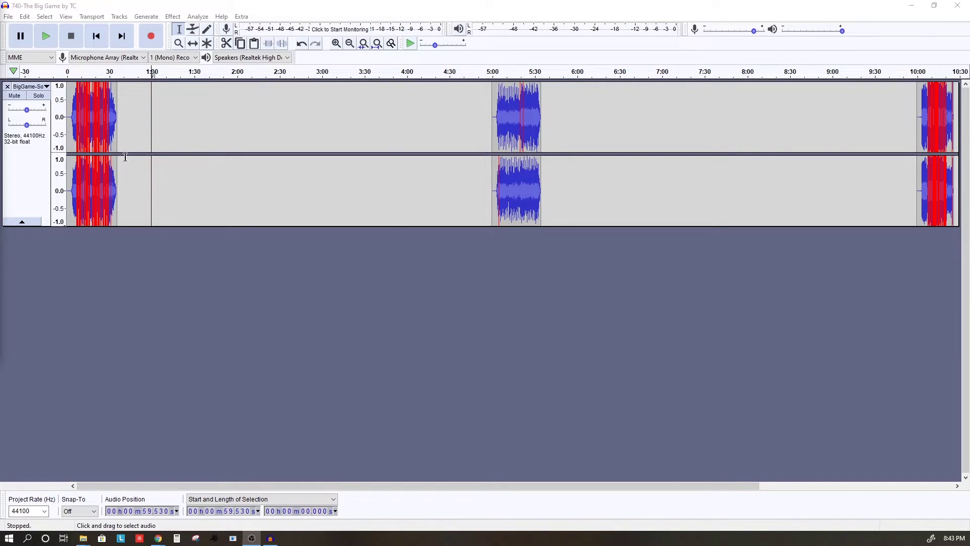
# Apply the Compressor effect with its current settings to the first song's clip
pyautogui.doubleClick(90, 117)
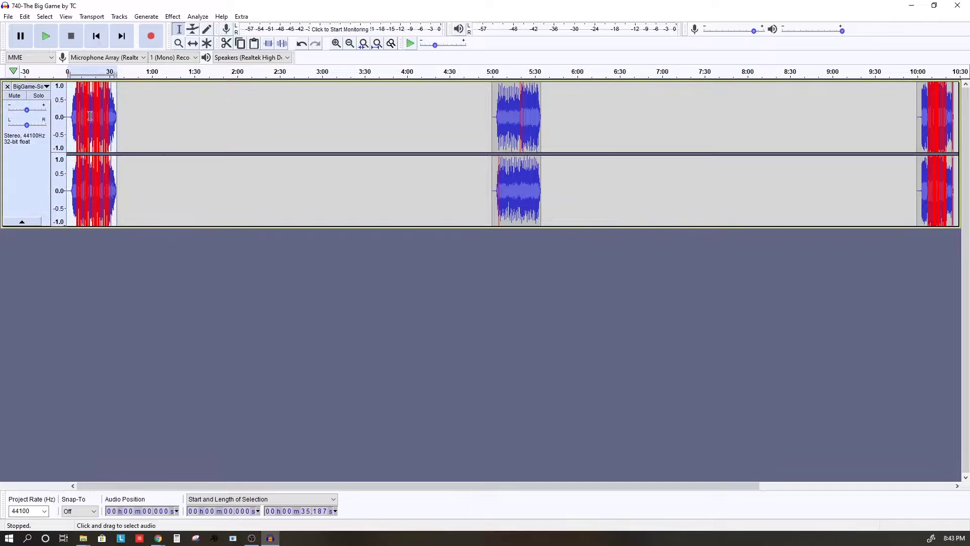
pyautogui.click(173, 17)
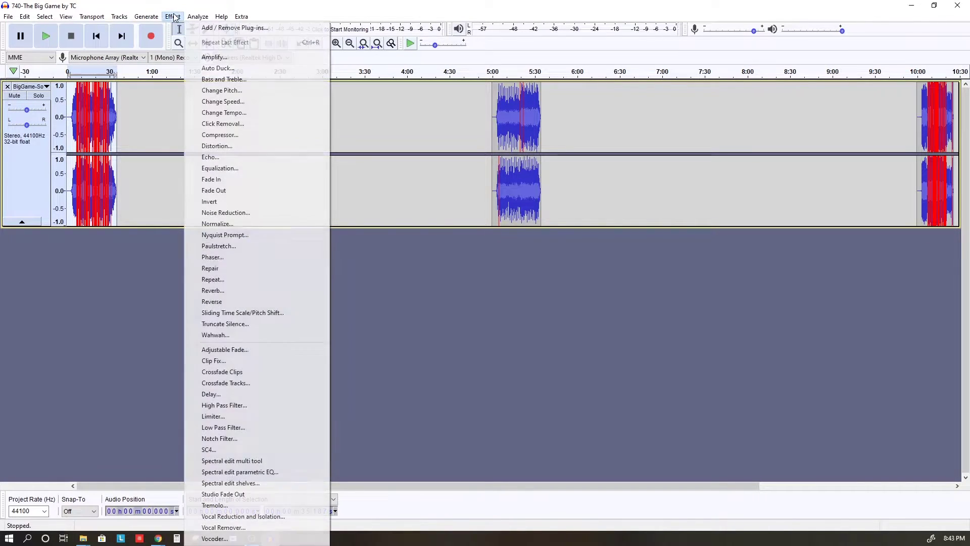
pyautogui.click(218, 134)
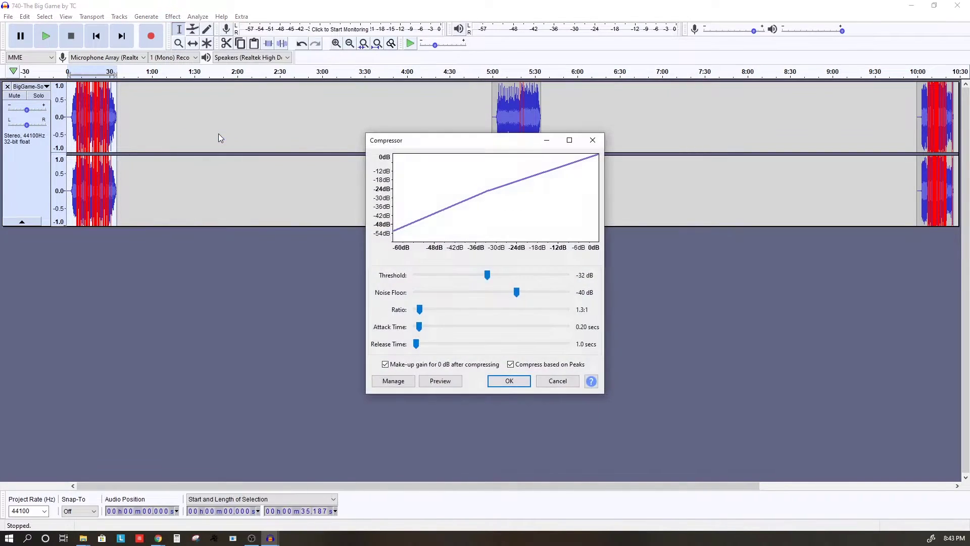
pyautogui.click(509, 381)
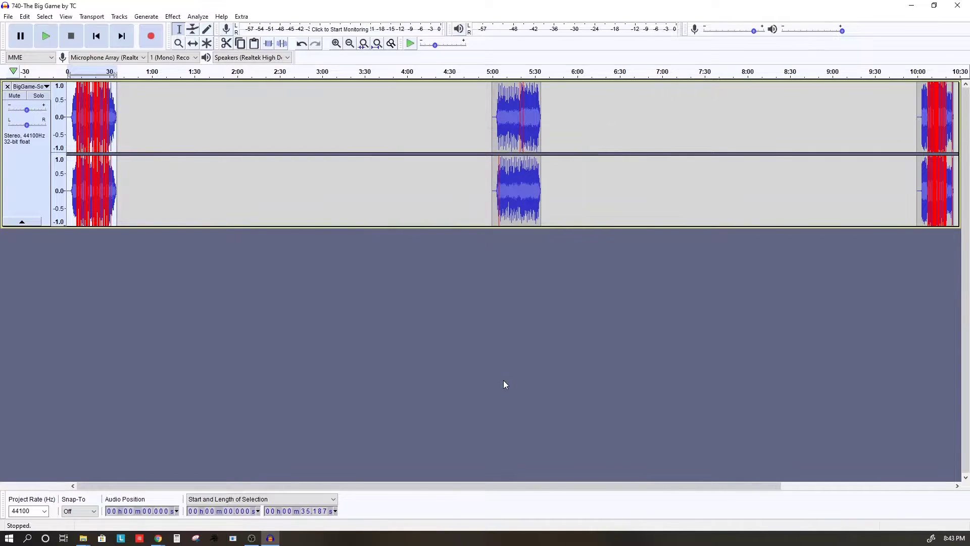
# Apply the Compressor effect with the same settings to the third song's clip at 10:00
pyautogui.doubleClick(916, 134)
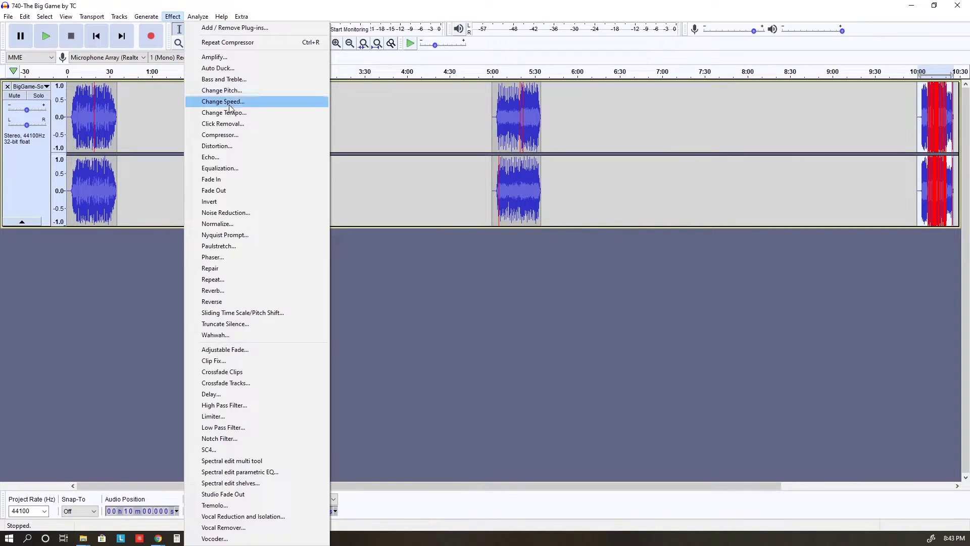
pyautogui.click(228, 135)
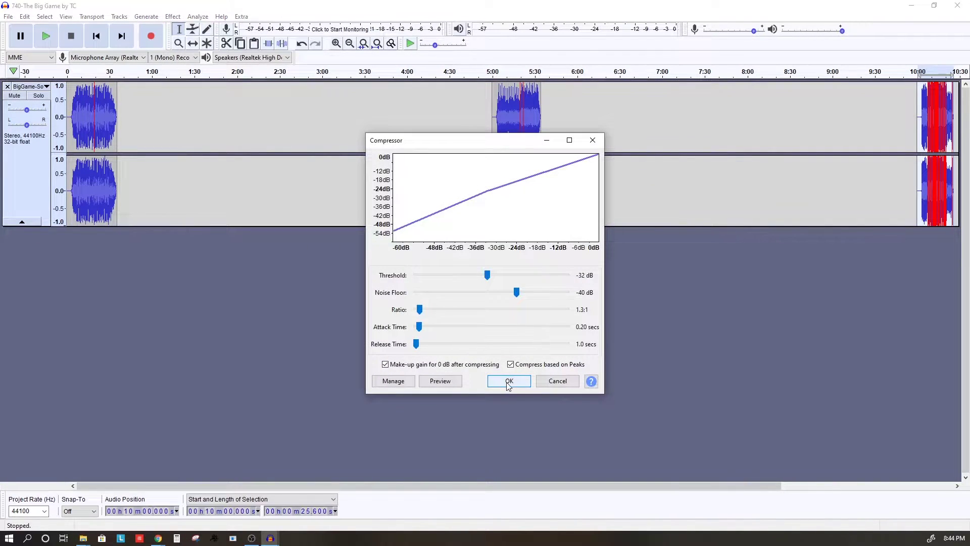
pyautogui.click(507, 382)
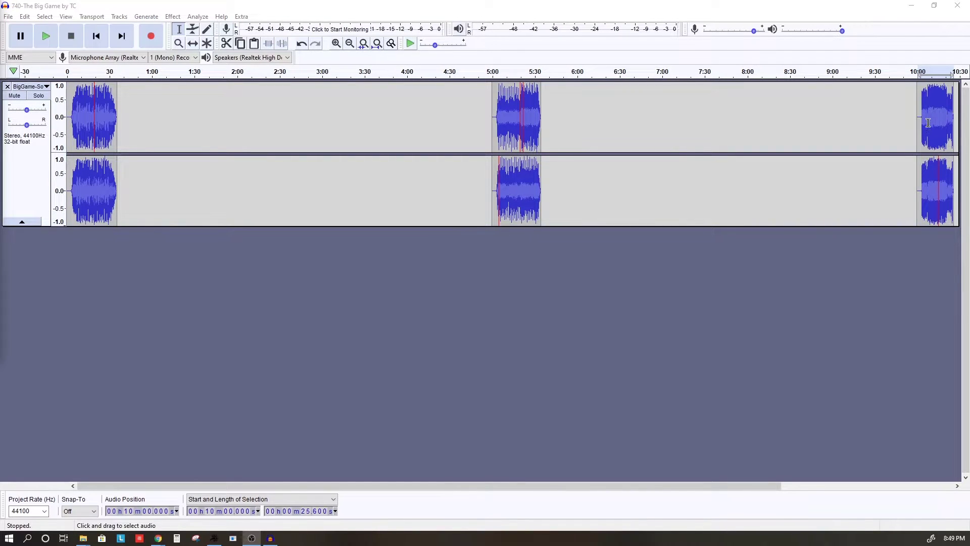
# Select the third, second and first songs' clips in turn to check their start times and lengths
pyautogui.click(927, 123)
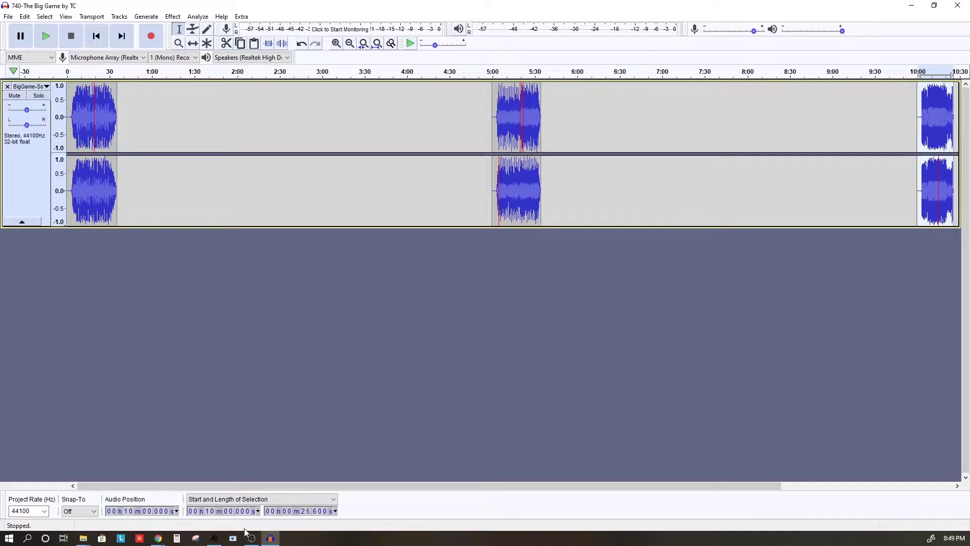
pyautogui.click(524, 206)
pyautogui.doubleClick(523, 206)
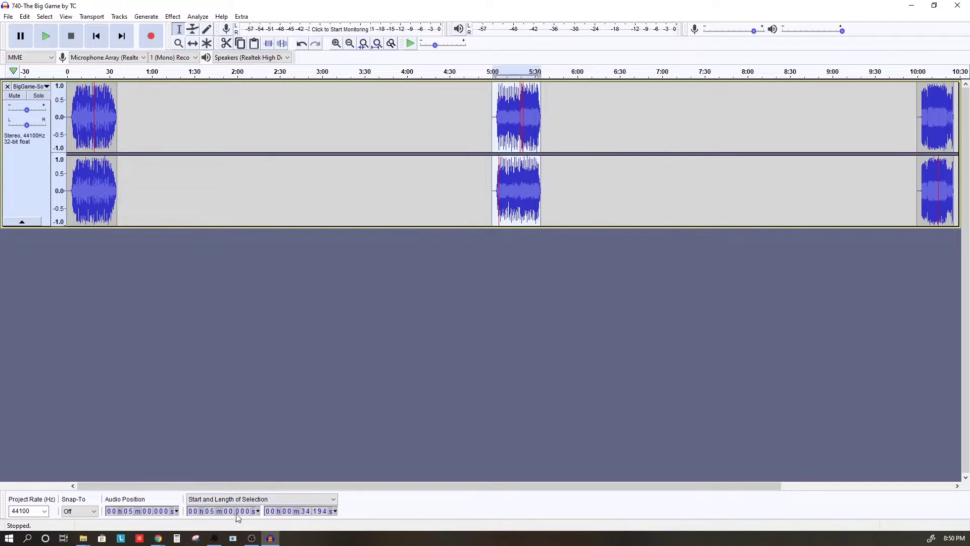
pyautogui.doubleClick(86, 190)
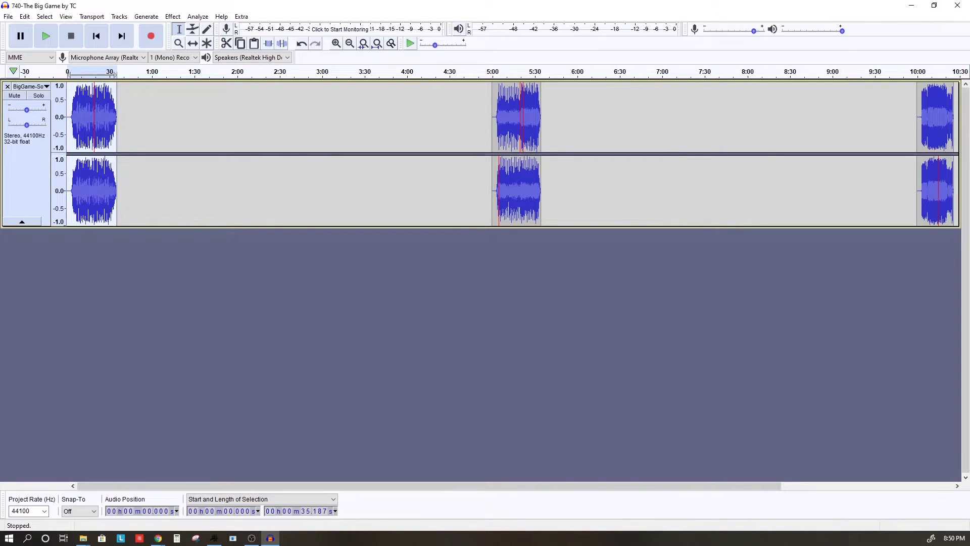
# Add the LTC timecode audio as a track below the songs, lower its gain, and preview playback from about 1:46
pyautogui.press('super+e')
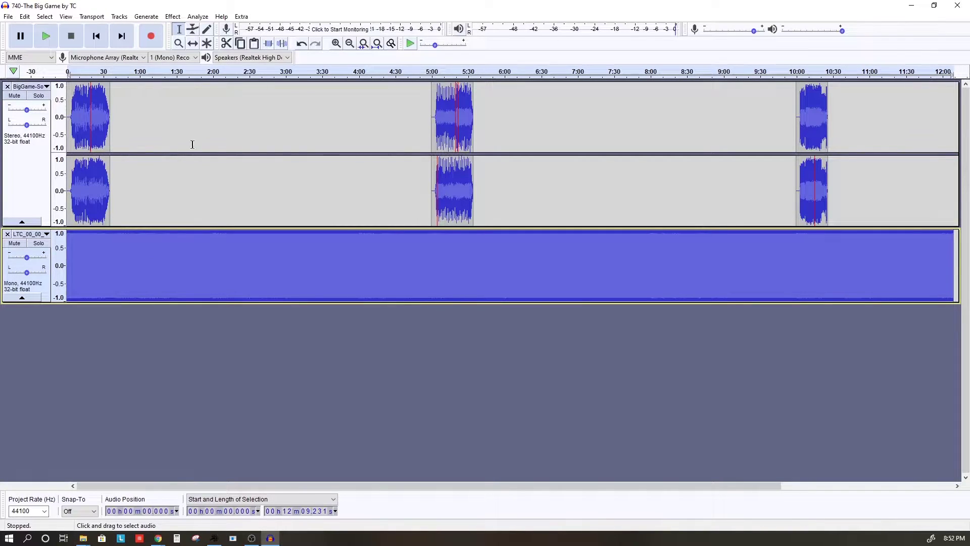
pyautogui.moveTo(27, 258); pyautogui.dragTo(18, 258)
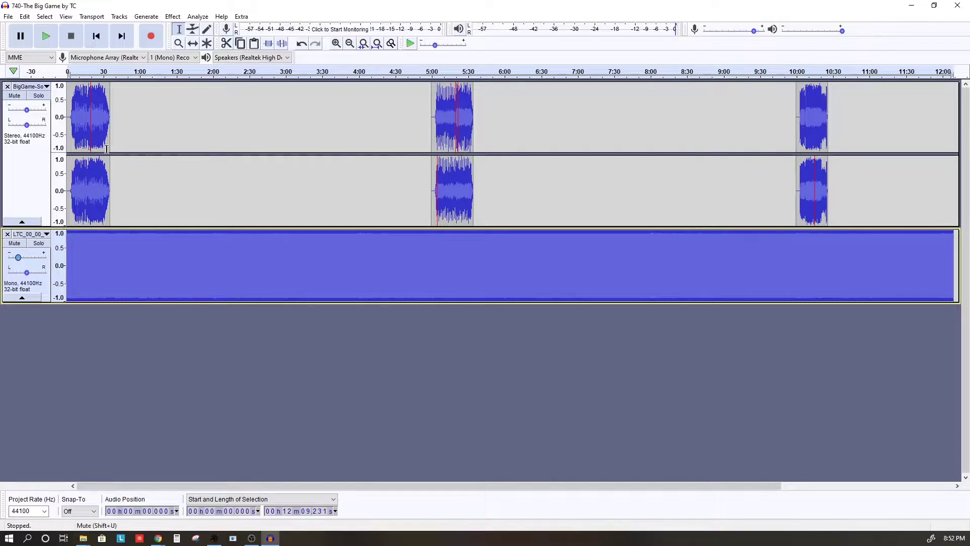
pyautogui.click(194, 71)
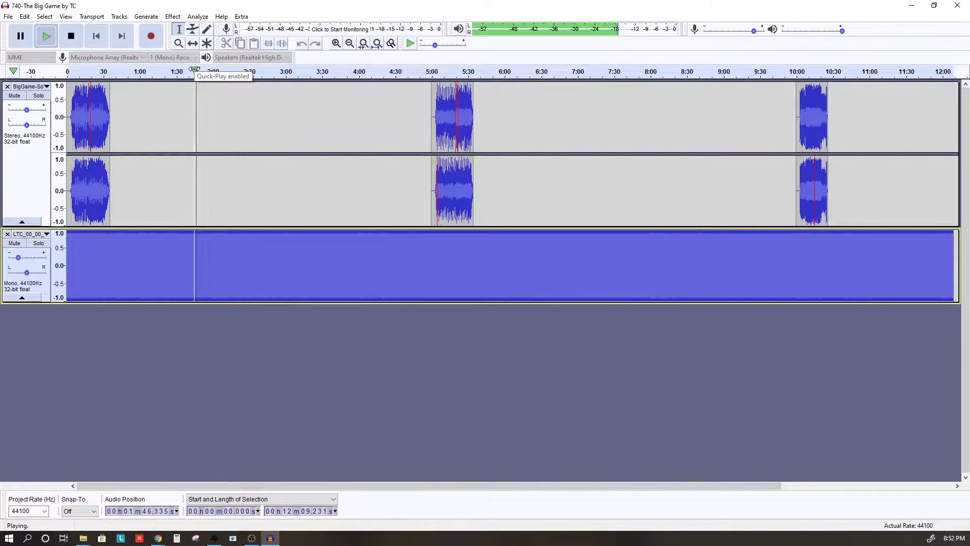
pyautogui.click(71, 42)
# Undo the timecode track's gain change and delete the LTC track
pyautogui.hotkey('ctrl', 'z')
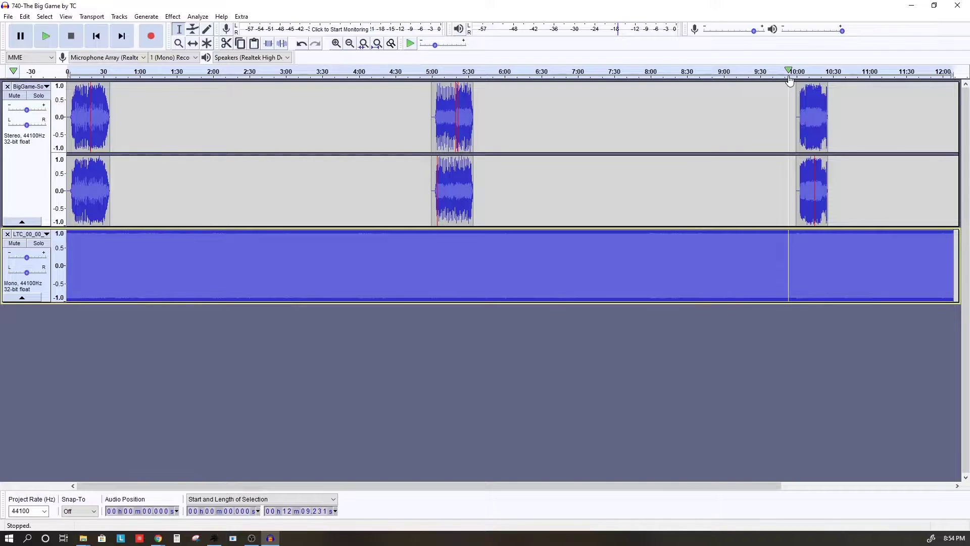
pyautogui.click(7, 234)
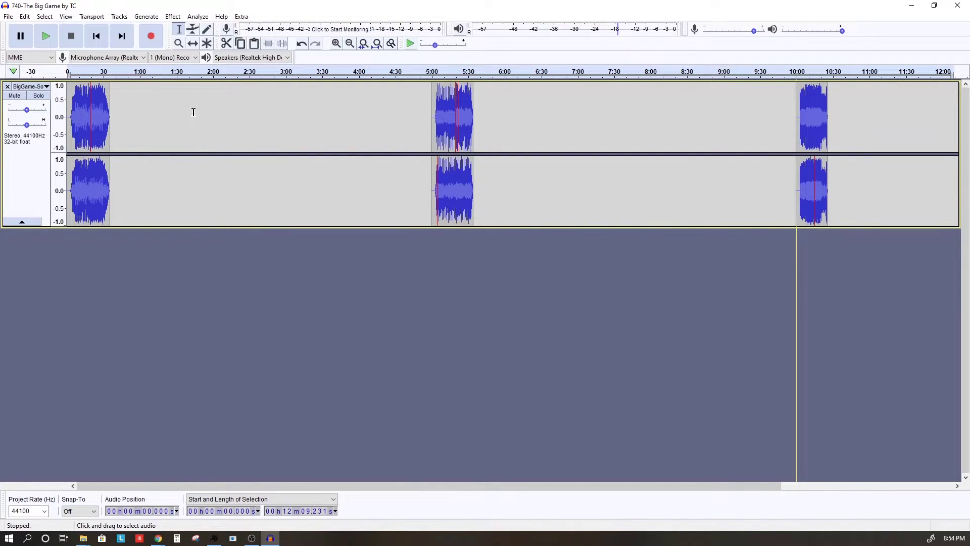
# Export the combined track as a 16-bit WAV over BigGame-SongALL.wav in the 740 folder, keeping the track title Big Game SongALL
pyautogui.click(8, 17)
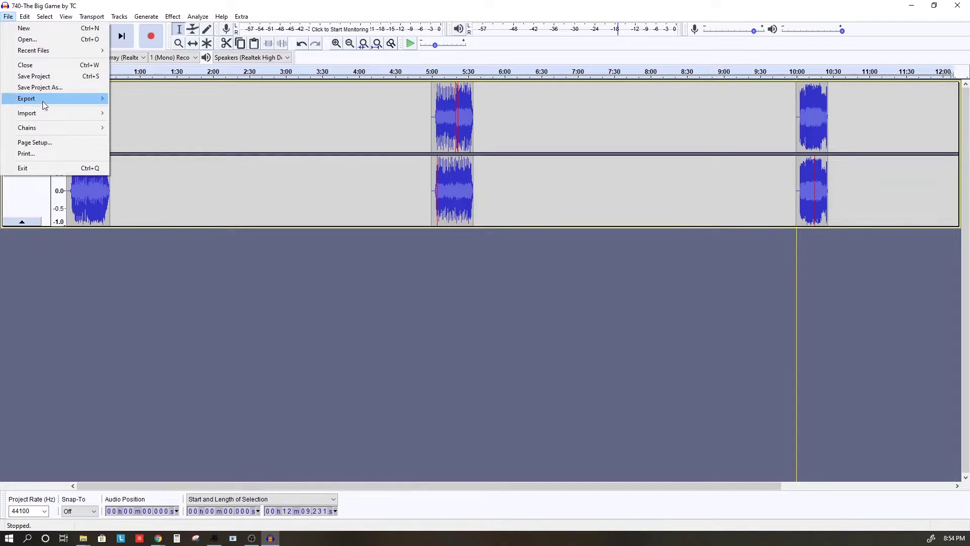
pyautogui.moveTo(44, 103)
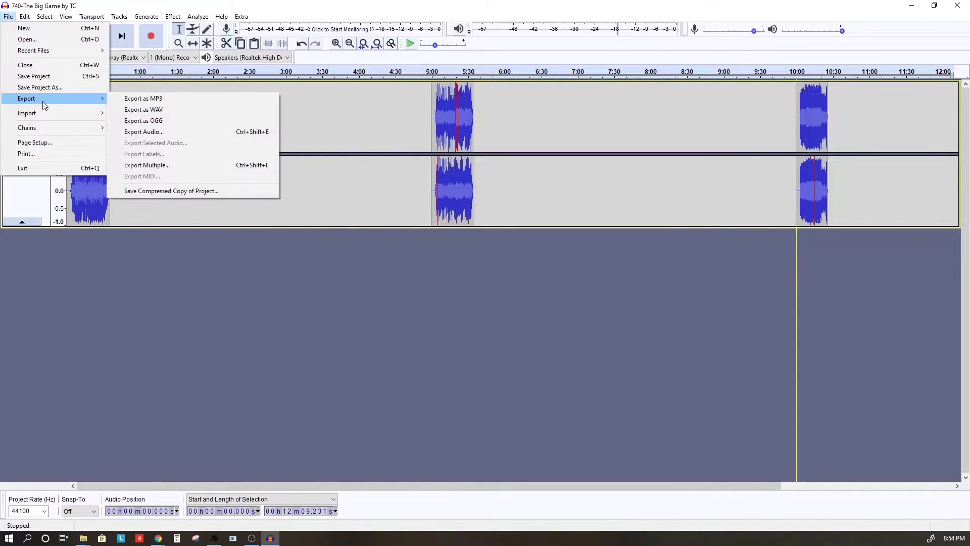
pyautogui.click(149, 110)
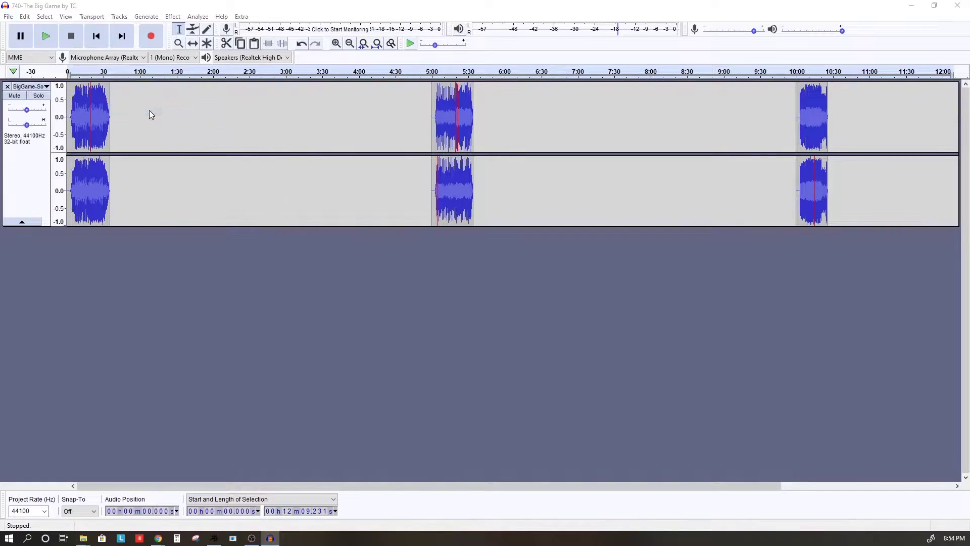
pyautogui.click(99, 102)
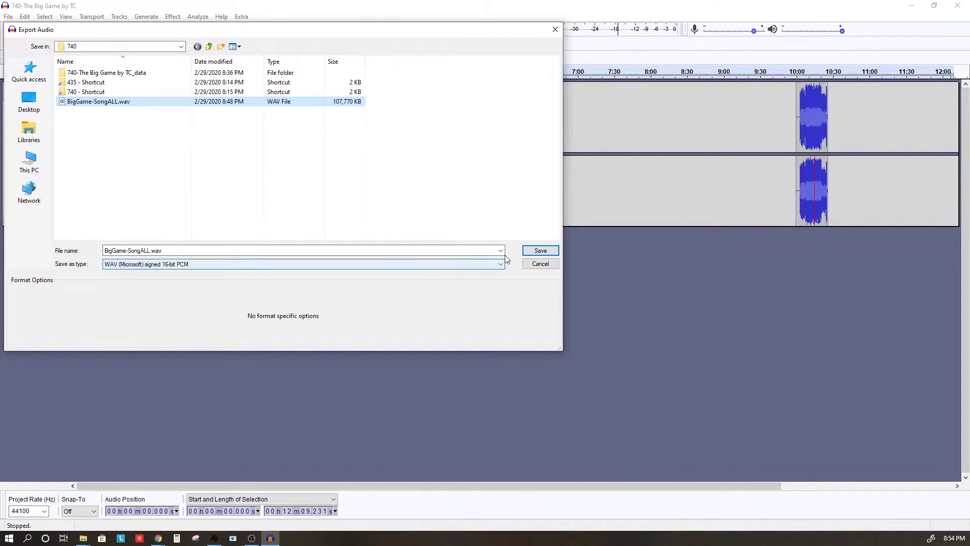
pyautogui.click(539, 250)
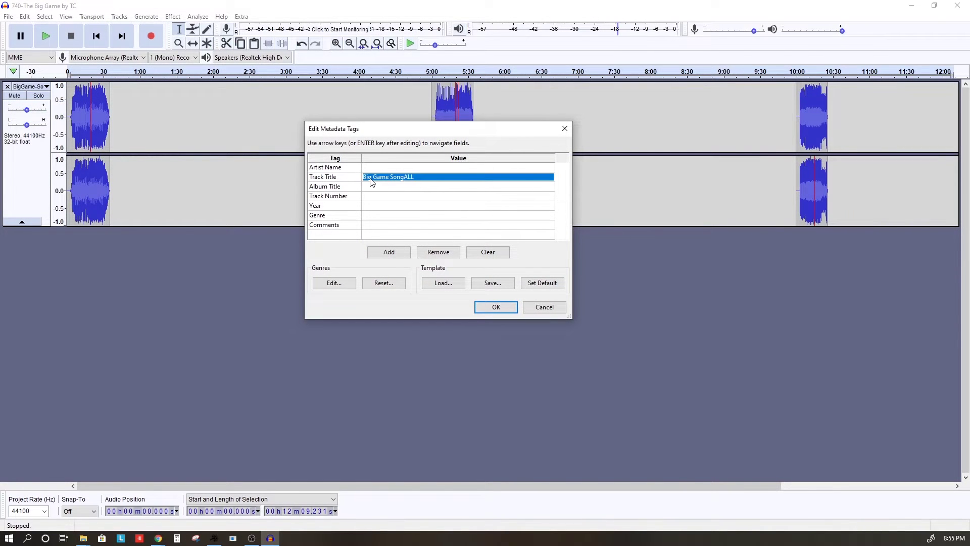
pyautogui.click(501, 312)
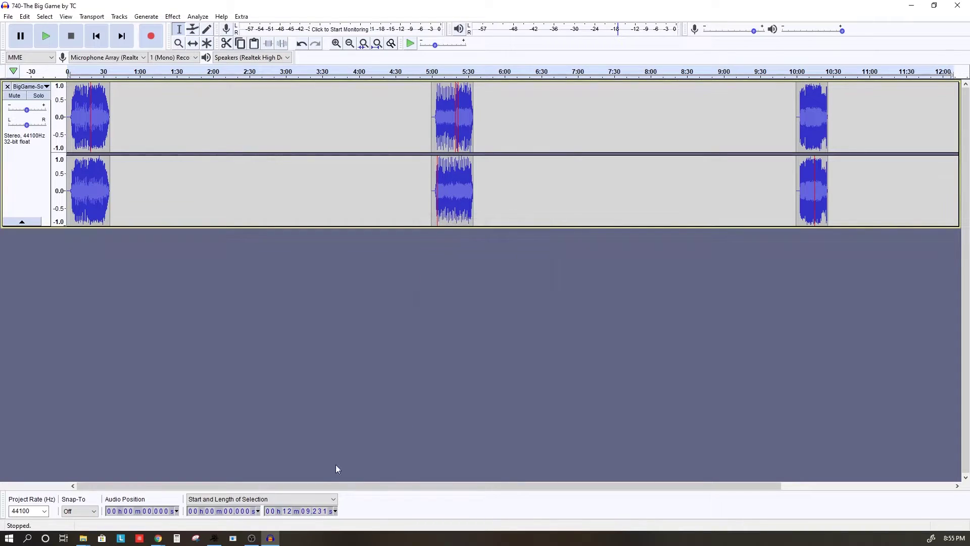
# Switch to PyroIgnitionControl and load BigGame-SongALL.wav from the 740 folder as the show music
pyautogui.click(251, 540)
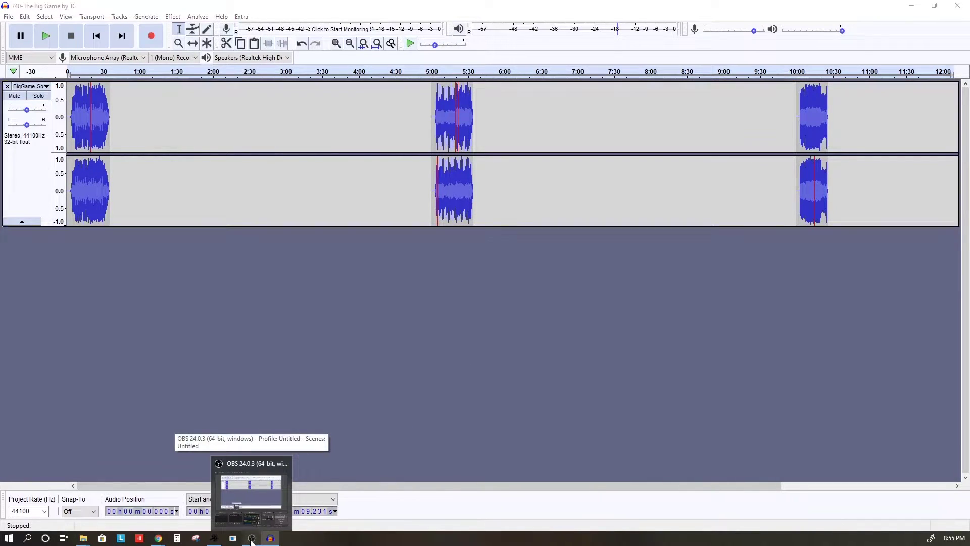
pyautogui.click(214, 538)
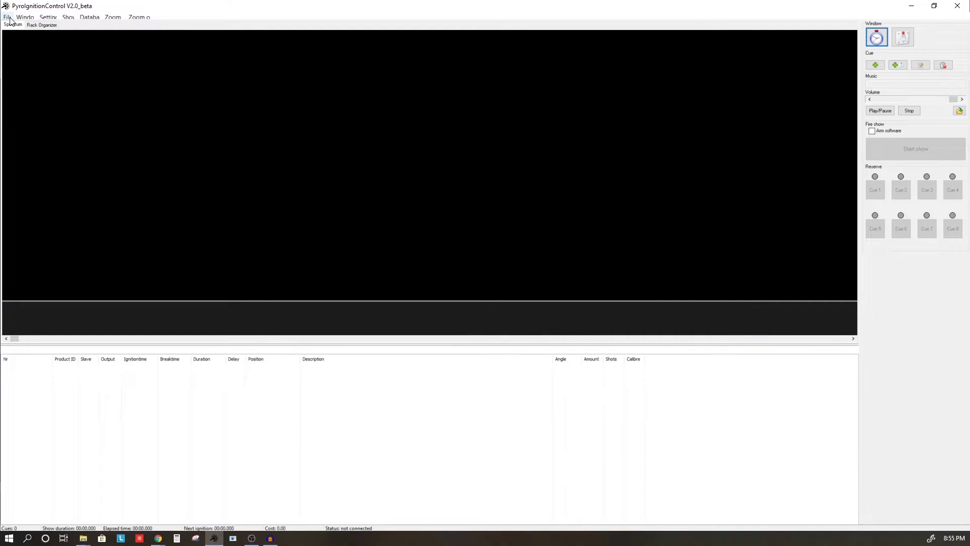
pyautogui.click(959, 112)
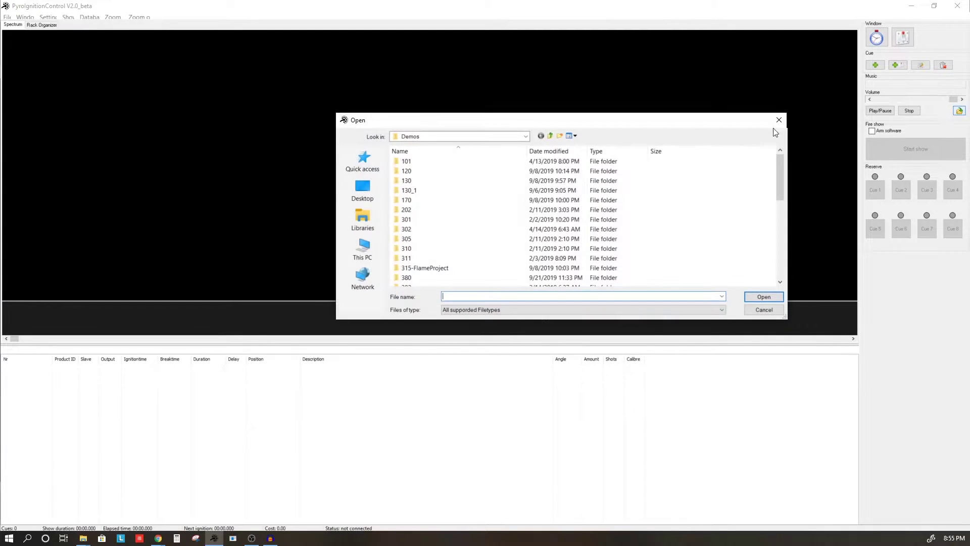
pyautogui.doubleClick(520, 200)
pyautogui.click(429, 192)
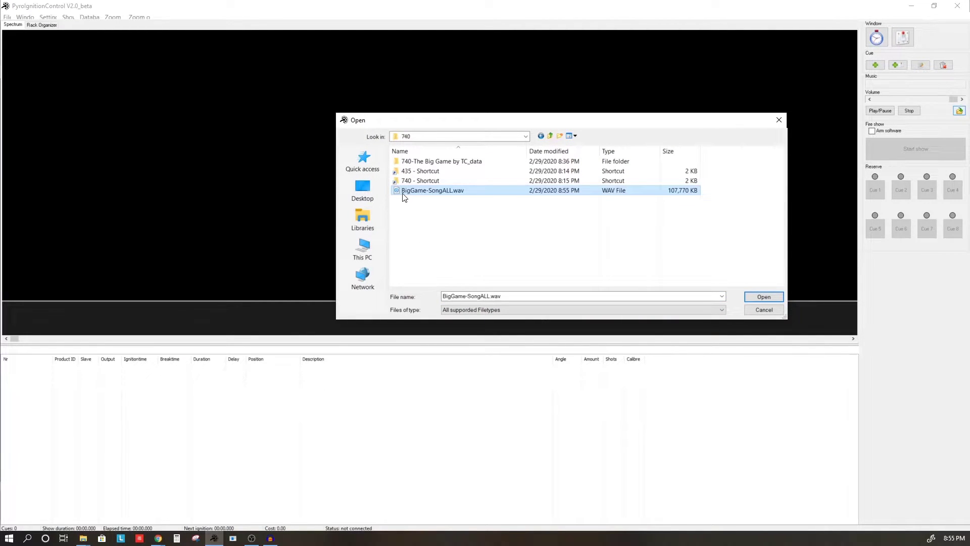
pyautogui.click(764, 297)
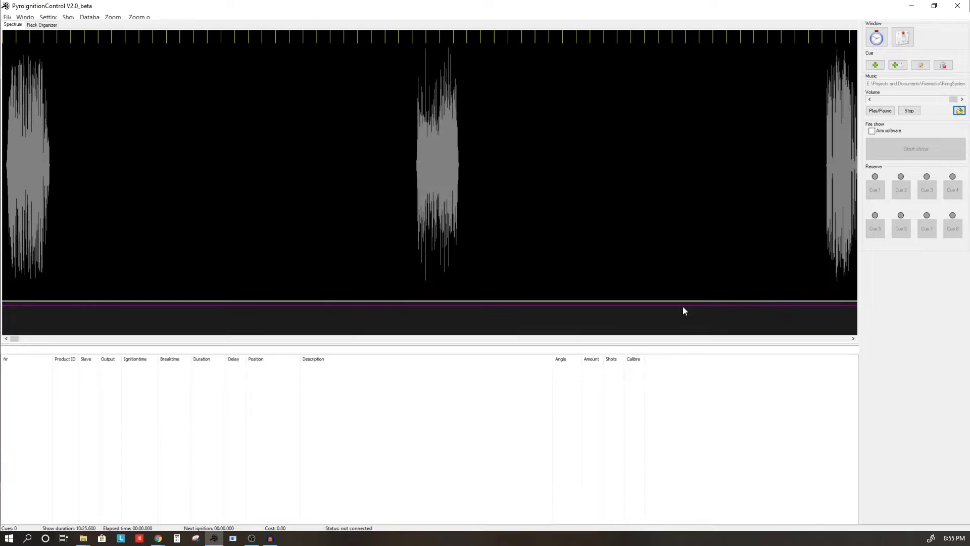
# Spot-check playback at the three songs and the silent gap, stop it, and inspect the first song's start in the waveform
pyautogui.click(6, 168)
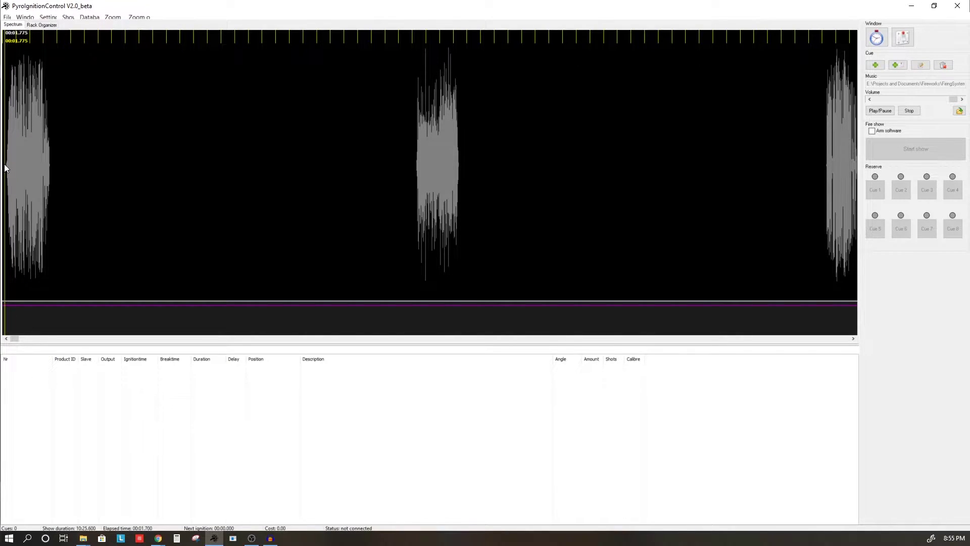
pyautogui.click(417, 162)
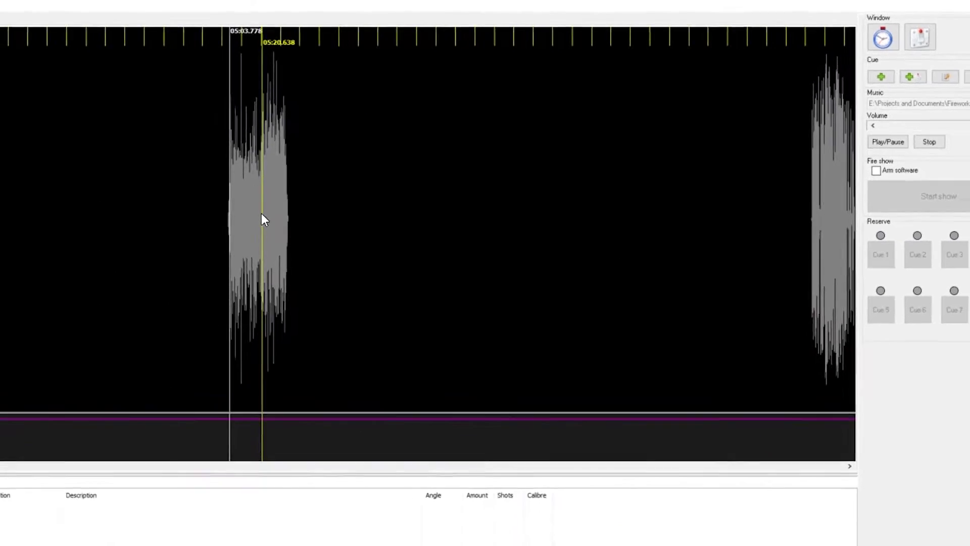
pyautogui.click(126, 253)
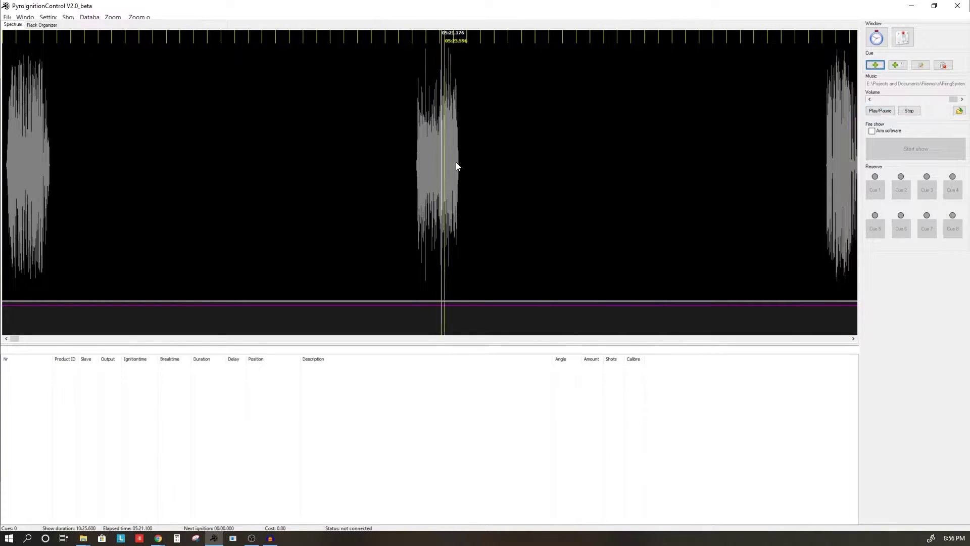
pyautogui.click(838, 174)
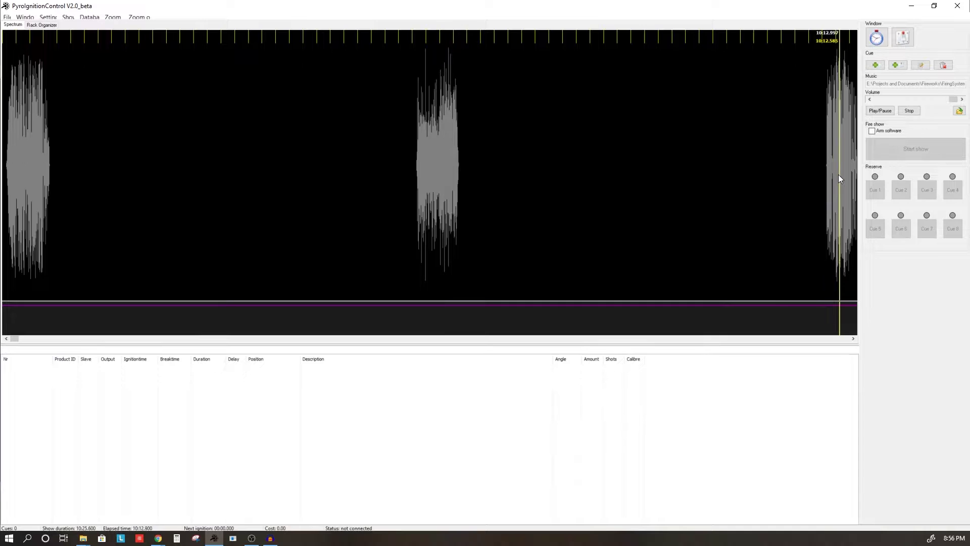
pyautogui.click(21, 144)
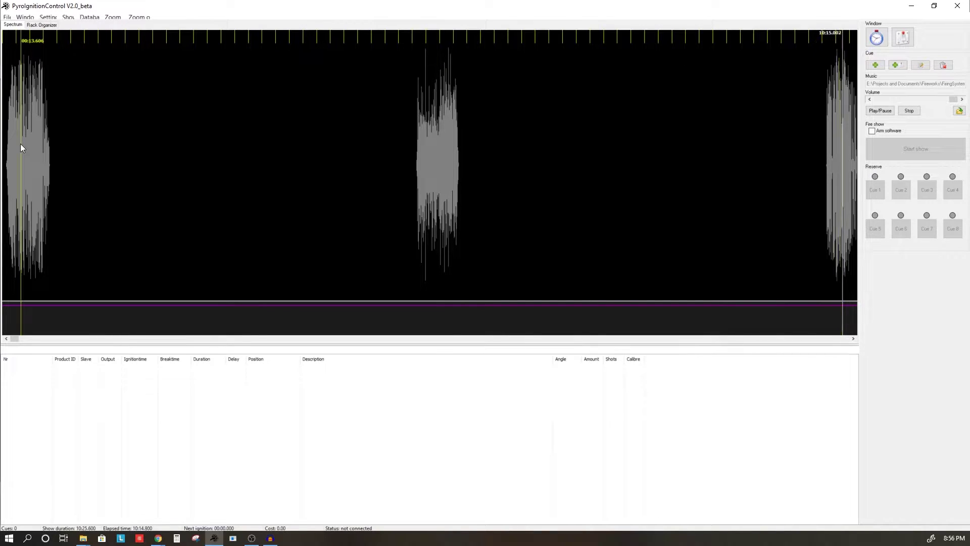
pyautogui.moveTo(20, 143); pyautogui.dragTo(92, 175)
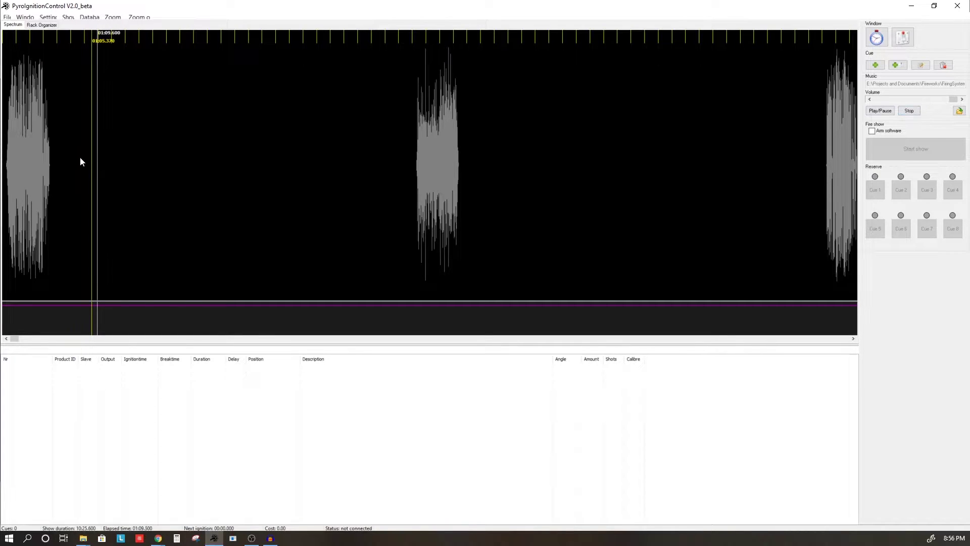
pyautogui.click(909, 111)
pyautogui.click(113, 17)
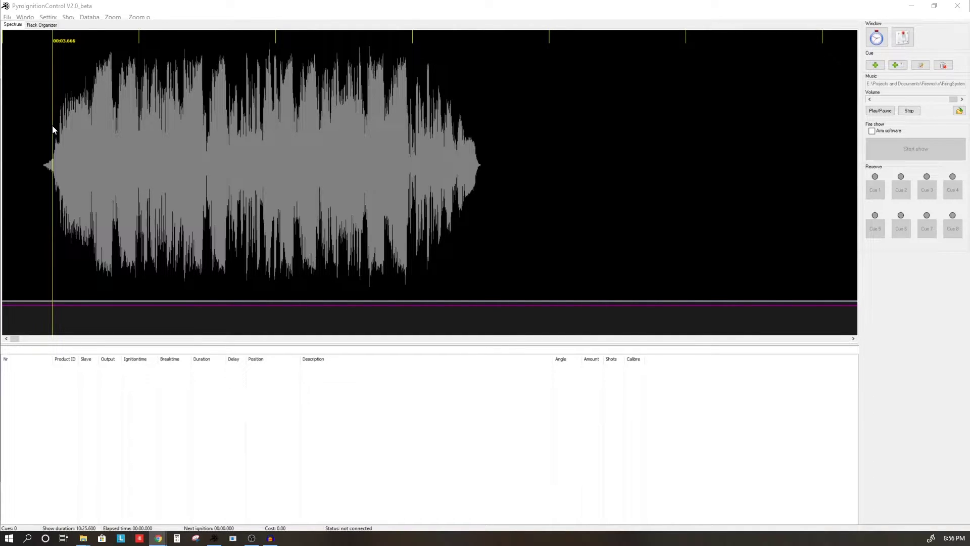
pyautogui.moveTo(53, 130); pyautogui.dragTo(60, 295)
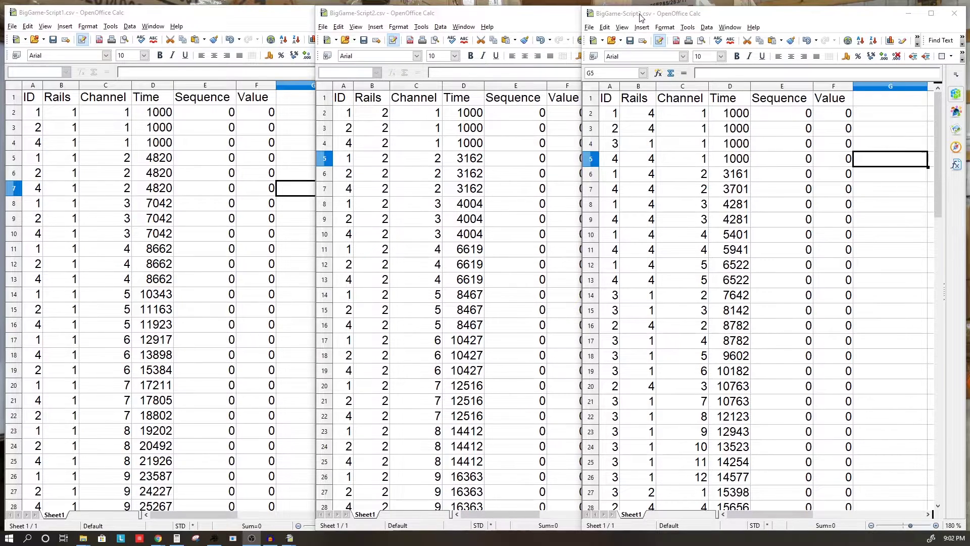
# Compare the BigGame-Script1, Script2 and Script3 spreadsheets and examine the Time column in BigGame-Script1.csv
pyautogui.click(202, 23)
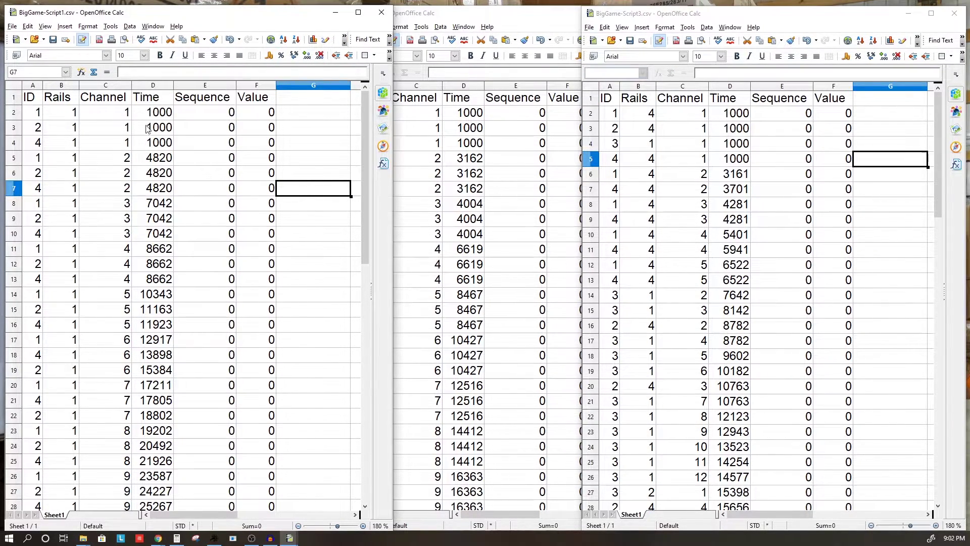
pyautogui.click(520, 20)
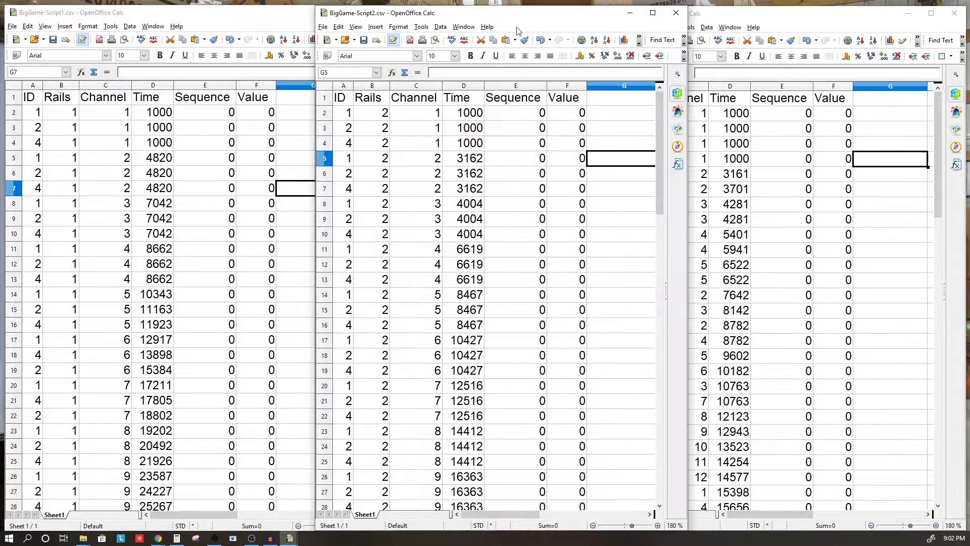
pyautogui.click(847, 17)
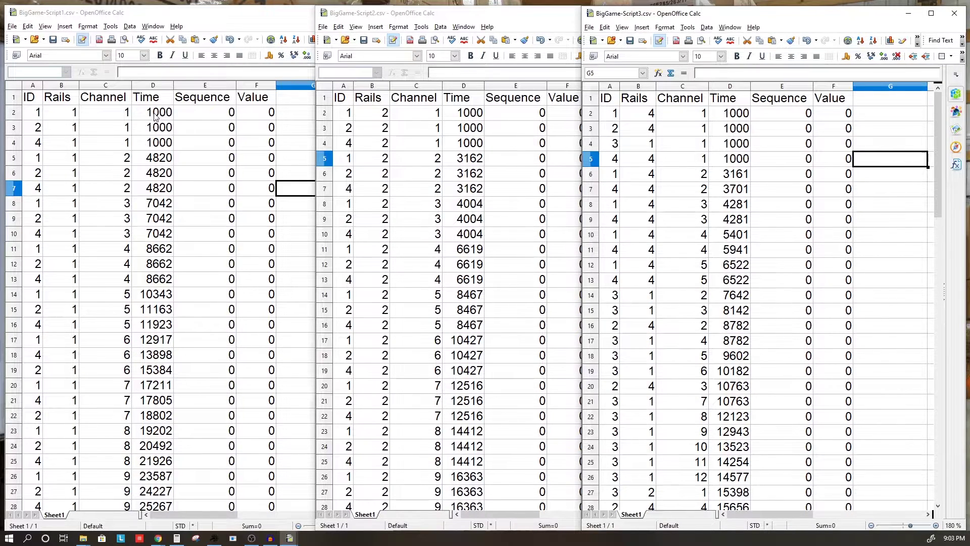
pyautogui.click(158, 87)
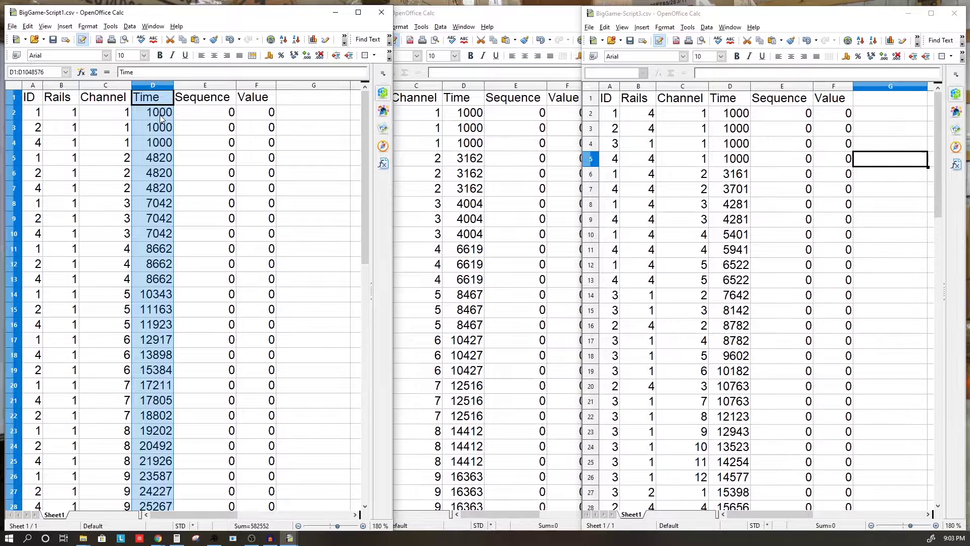
pyautogui.click(149, 163)
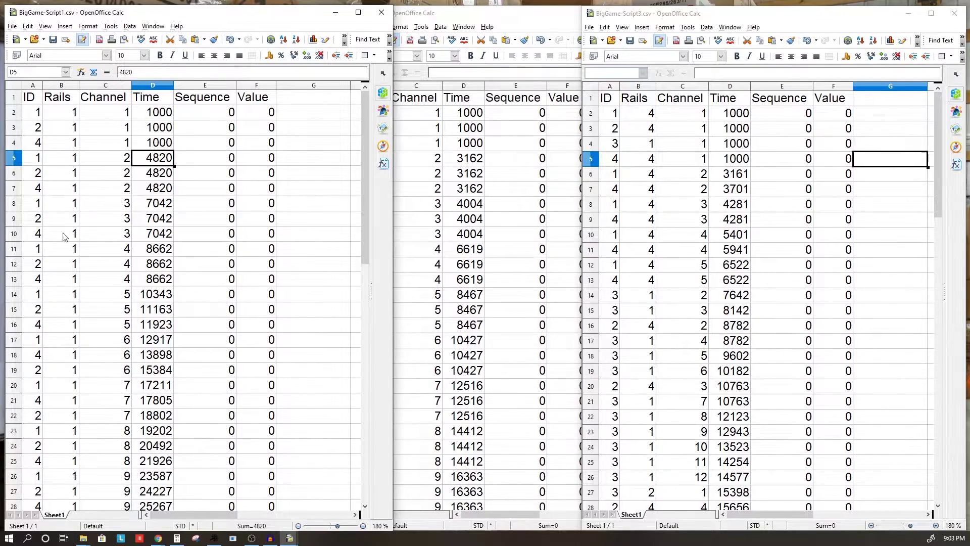
# View the browser video on the fireTEK Pyro Script format, minimize it, and return to BigGame-Script1.csv
pyautogui.moveTo(162, 540)
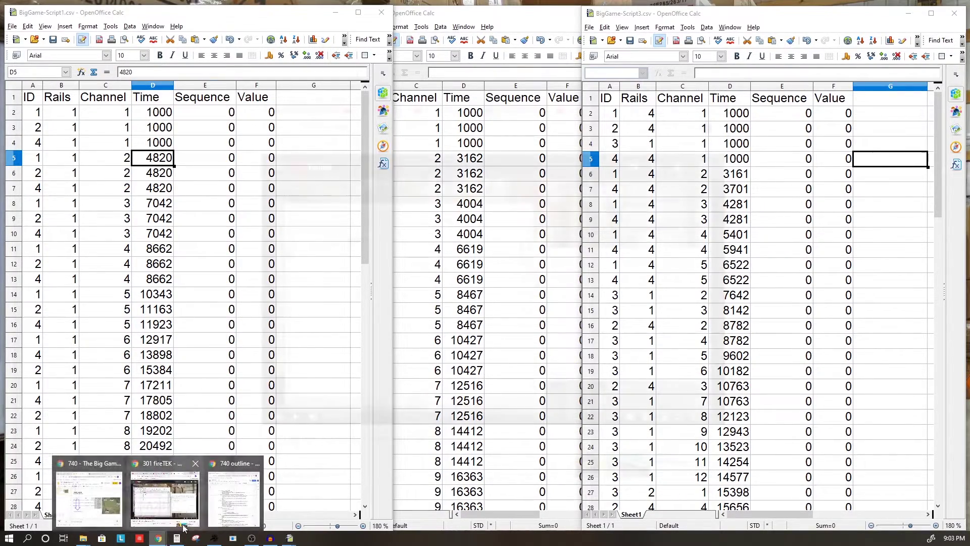
pyautogui.click(164, 487)
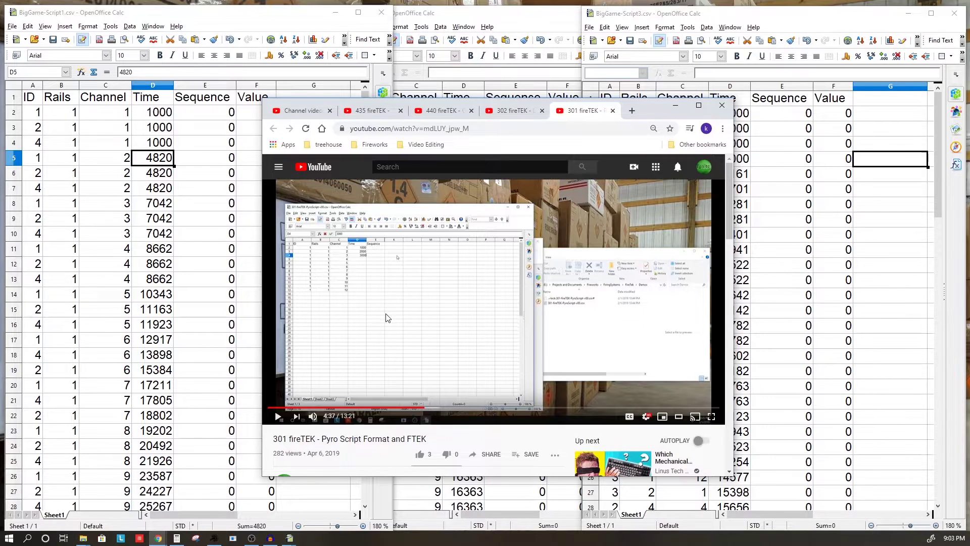
pyautogui.click(675, 105)
pyautogui.click(184, 134)
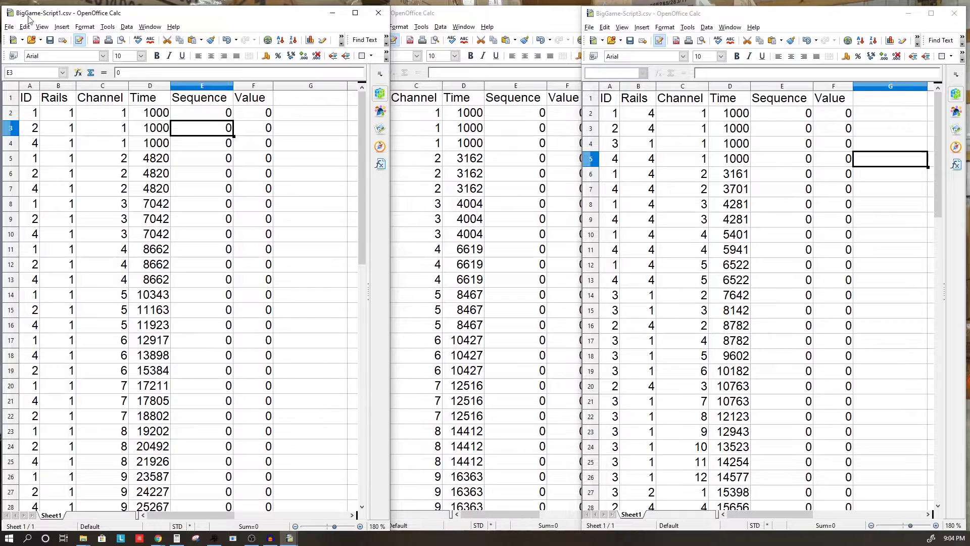
# Save BigGame-Script1.csv as a new CSV named BigGame-Script-ALL4TC.csv in the 740 folder
pyautogui.hotkey('ctrl', 'shift', 's')
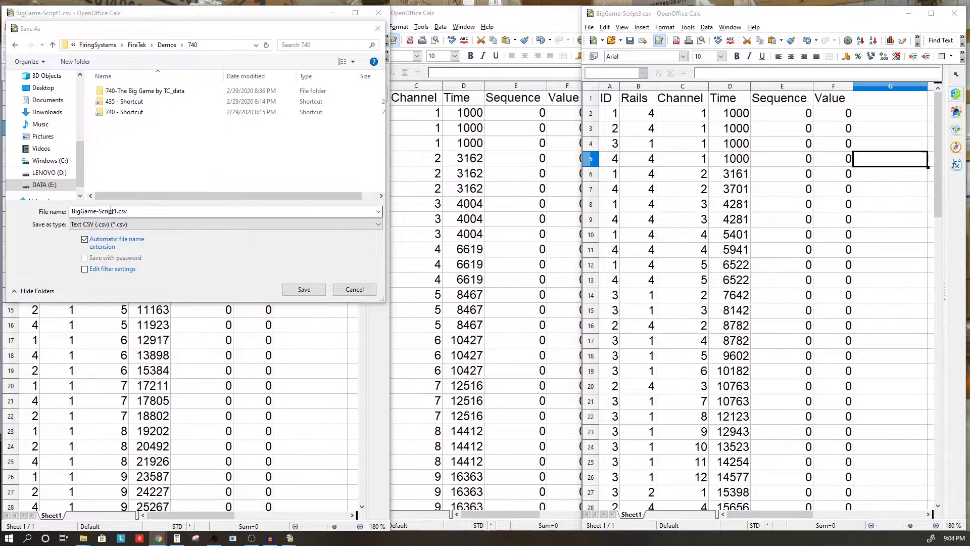
pyautogui.click(114, 211)
pyautogui.write('-ALL')
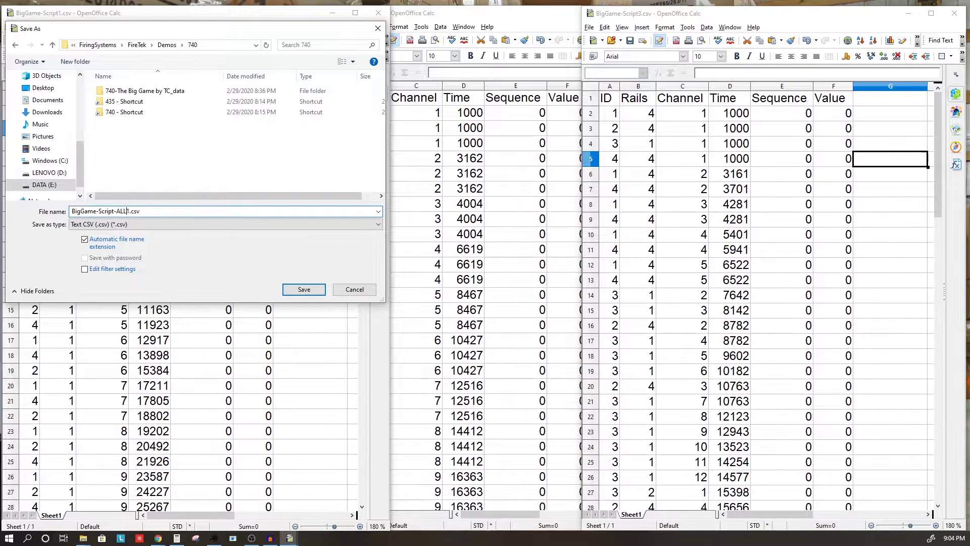
pyautogui.write('4TC')
pyautogui.press('Delete')
pyautogui.press('Return')
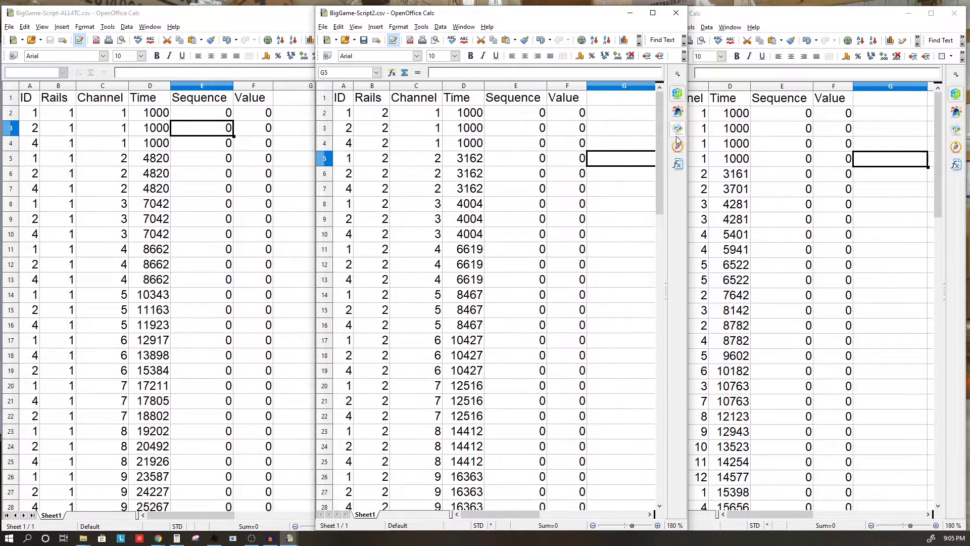
# Widen the BigGame-Script2.csv window and enter the formula =D2+300000 in cell G2
pyautogui.moveTo(688, 136); pyautogui.dragTo(766, 135)
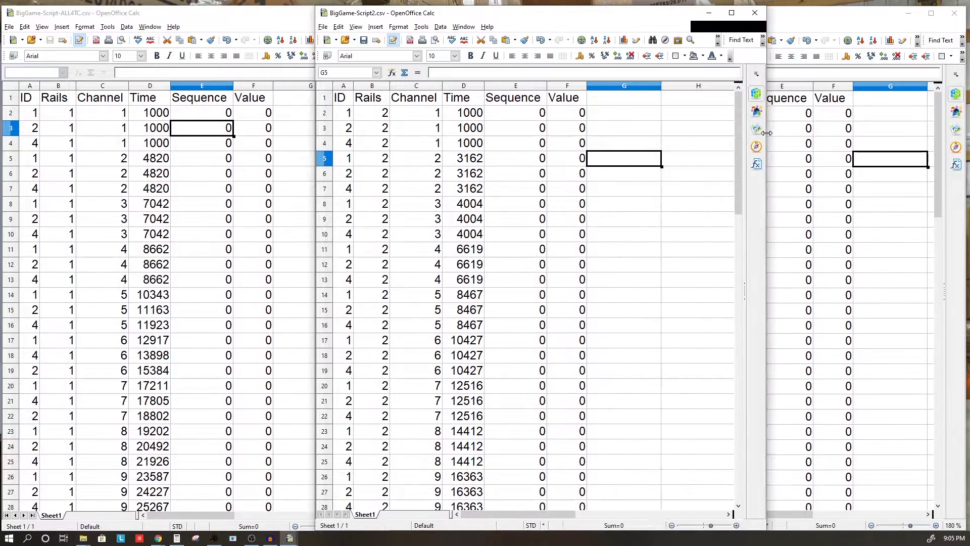
pyautogui.click(465, 116)
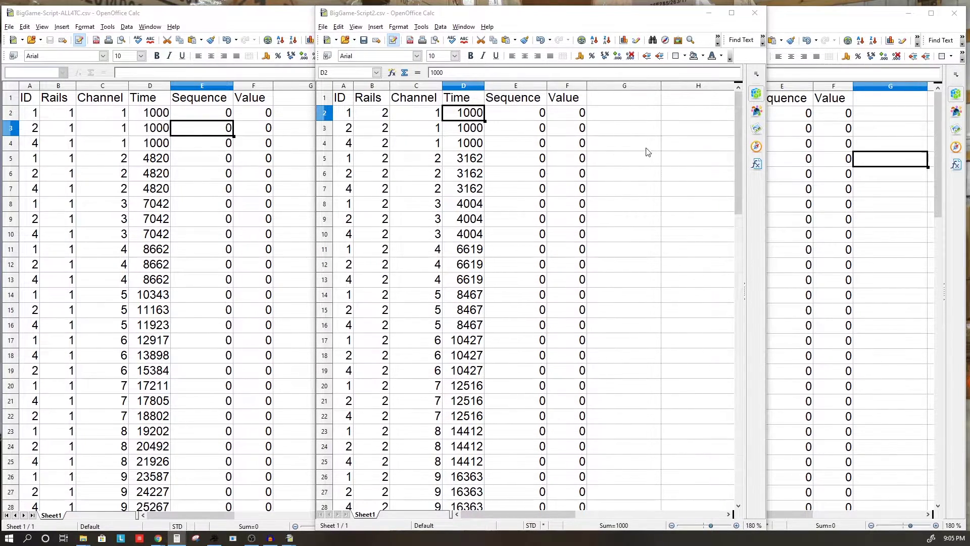
pyautogui.click(637, 121)
pyautogui.write('=')
pyautogui.click(463, 115)
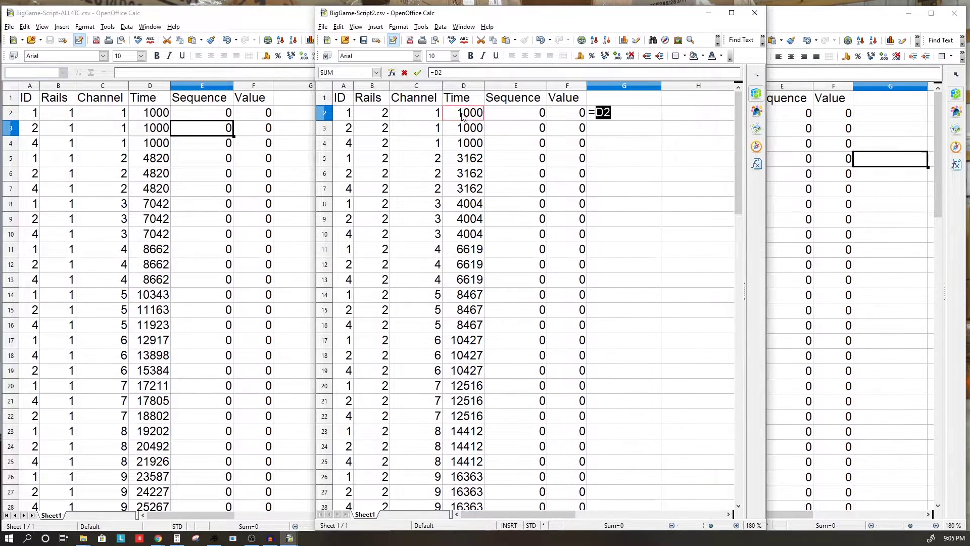
pyautogui.write('+300')
pyautogui.write('000')
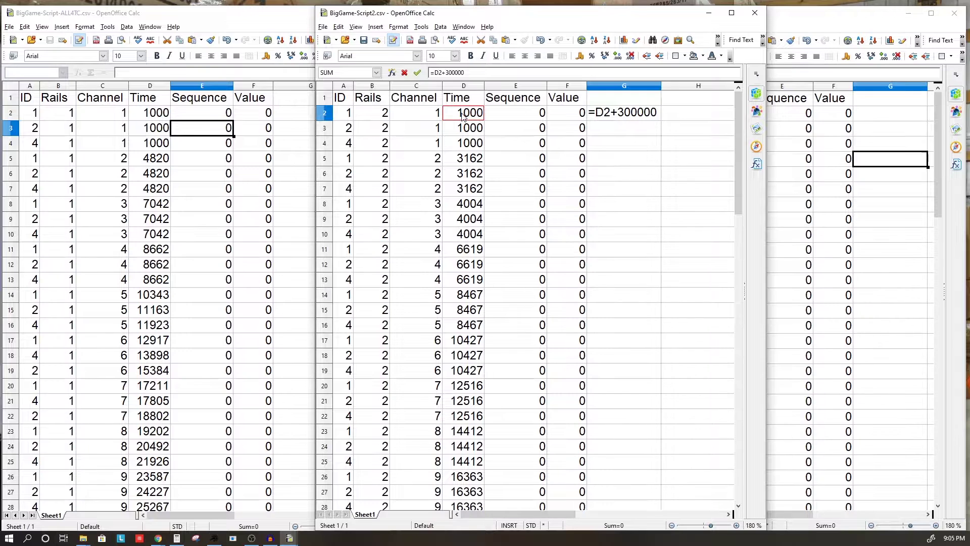
pyautogui.press('Return')
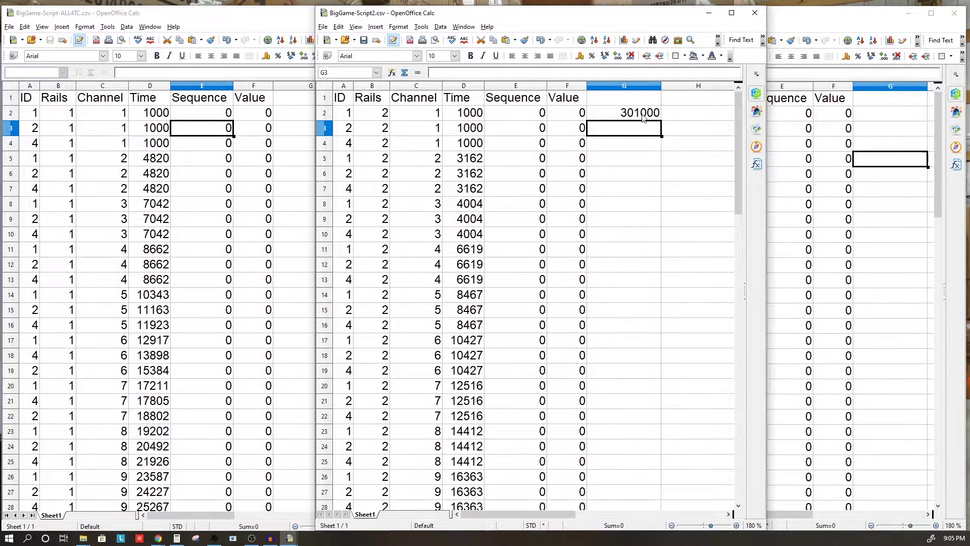
# Fill the G2 formula down column G through row 63 of BigGame-Script2.csv
pyautogui.click(646, 116)
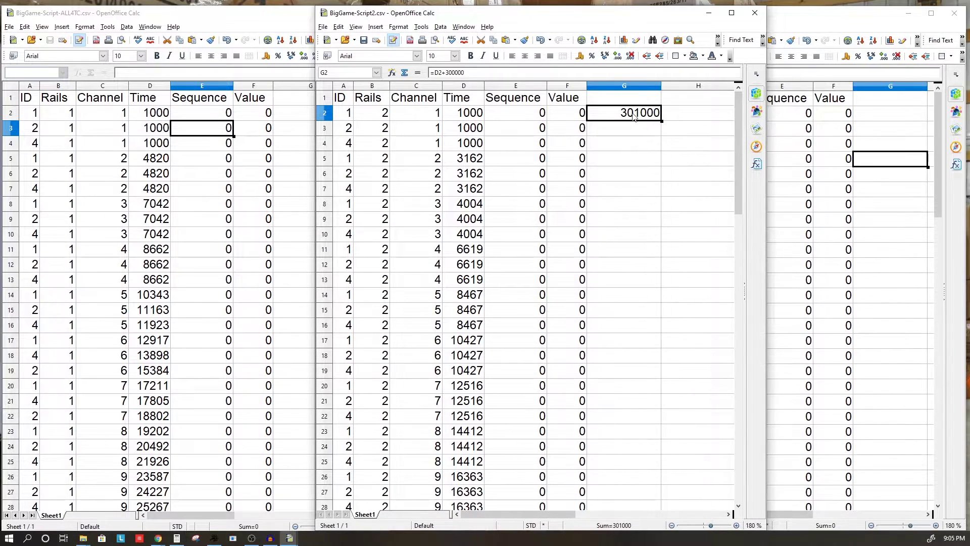
pyautogui.moveTo(662, 121); pyautogui.dragTo(647, 237)
pyautogui.click(594, 268)
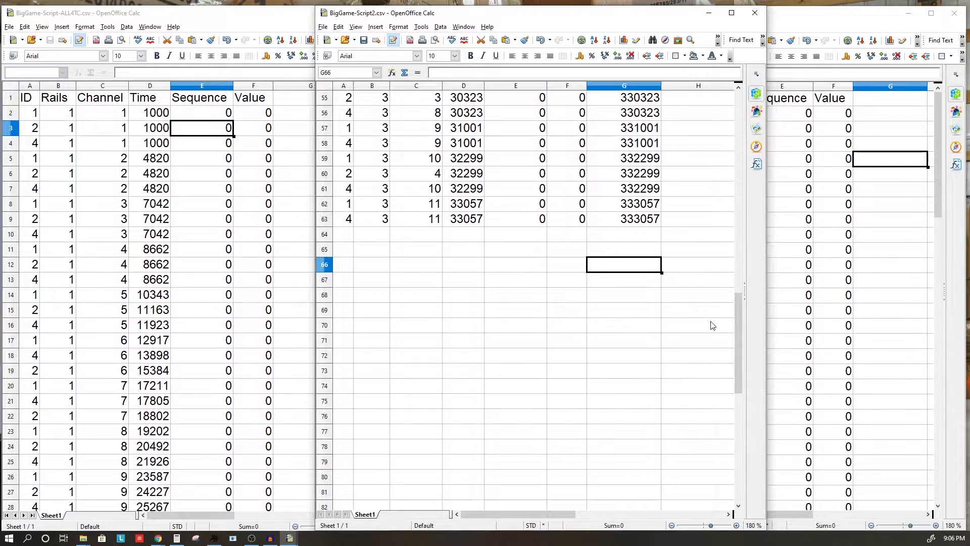
# Copy G2:G63 in BigGame-Script2.csv and paste it over the Time column from D2 as numbers only
pyautogui.moveTo(645, 223); pyautogui.dragTo(623, 112)
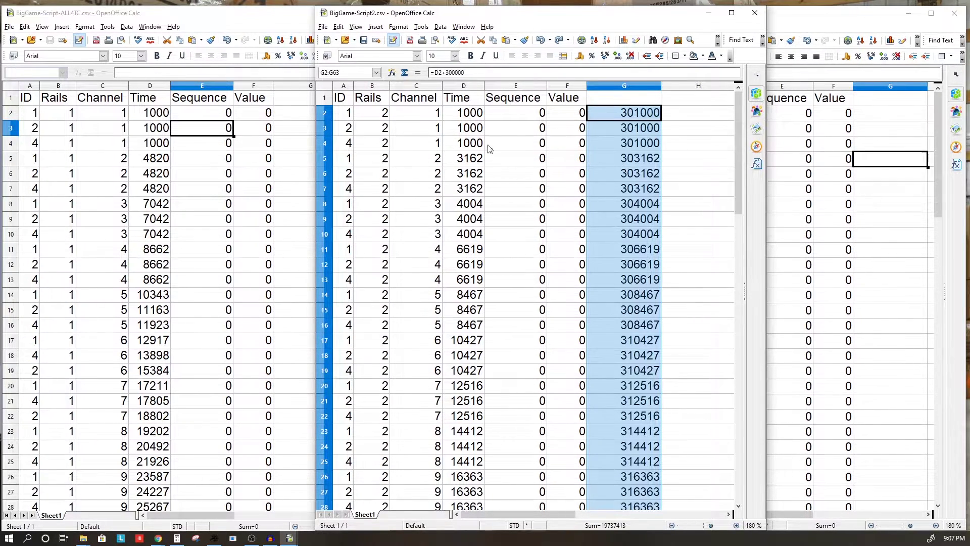
pyautogui.click(459, 115)
pyautogui.rightClick(456, 115)
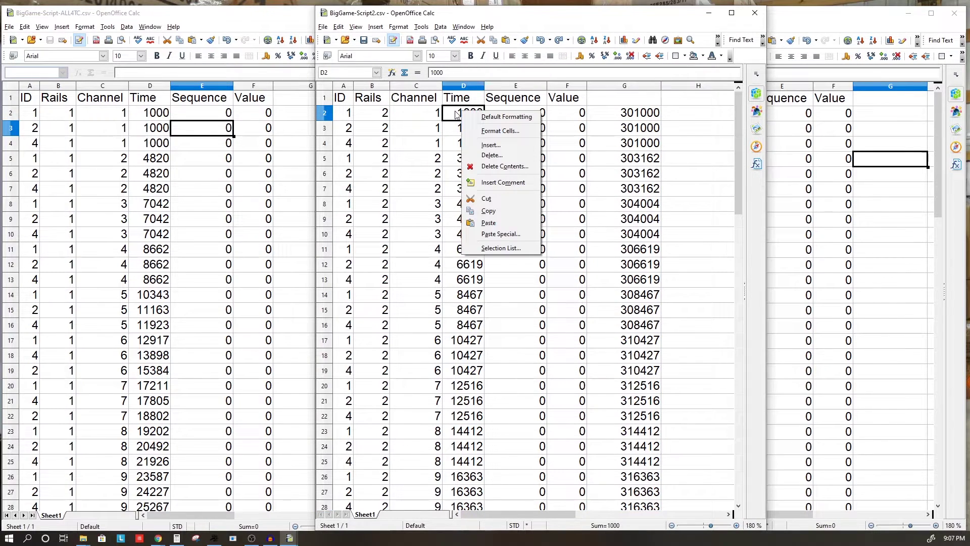
pyautogui.click(513, 236)
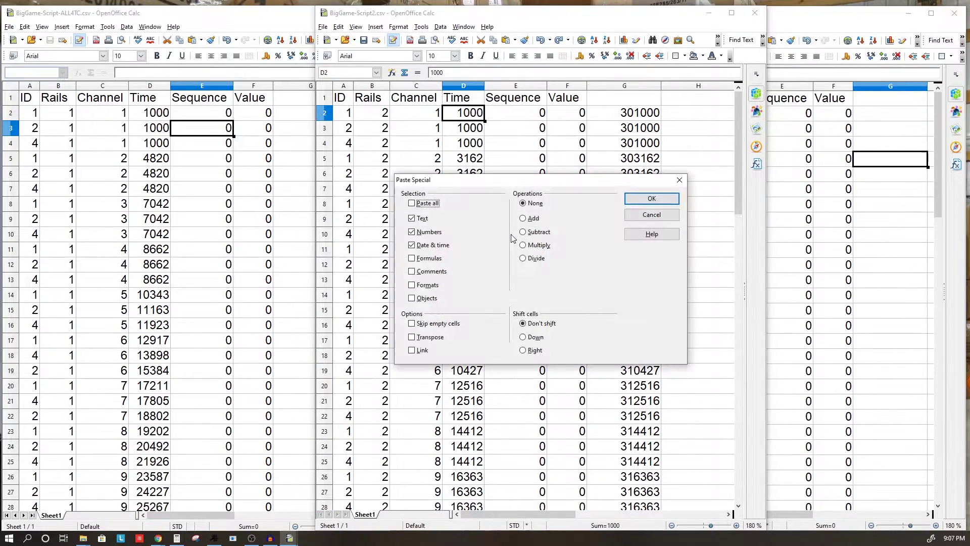
pyautogui.click(425, 222)
pyautogui.click(436, 248)
pyautogui.click(656, 200)
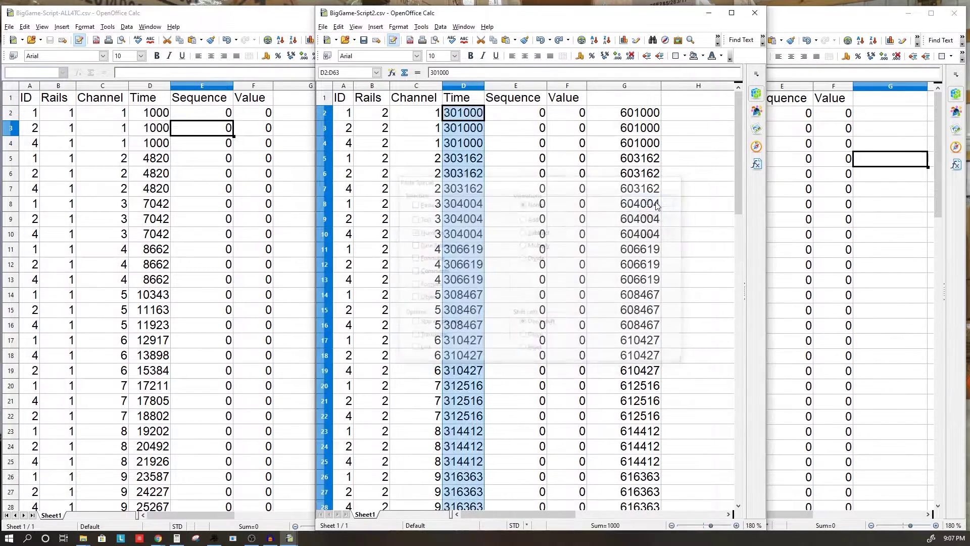
# Delete the contents of helper column G in BigGame-Script2.csv
pyautogui.click(515, 173)
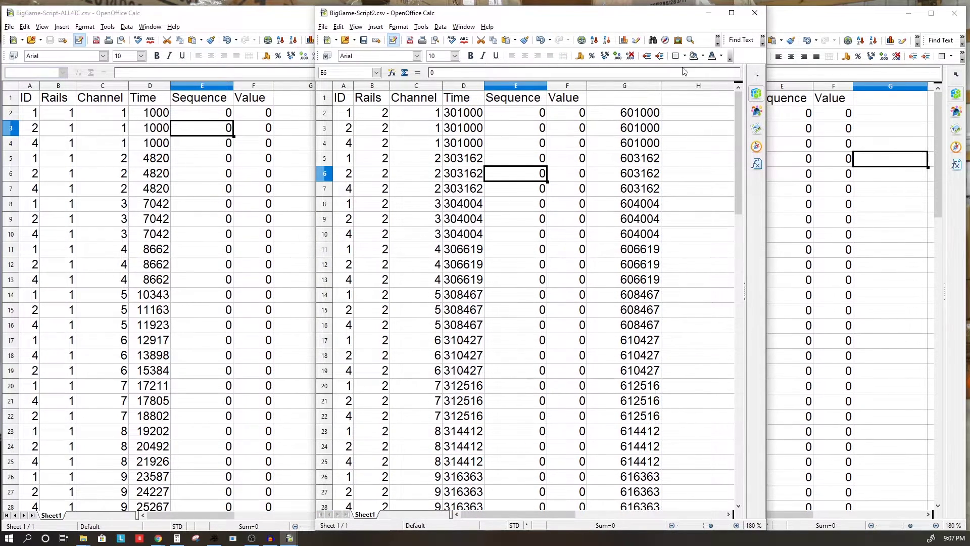
pyautogui.click(630, 87)
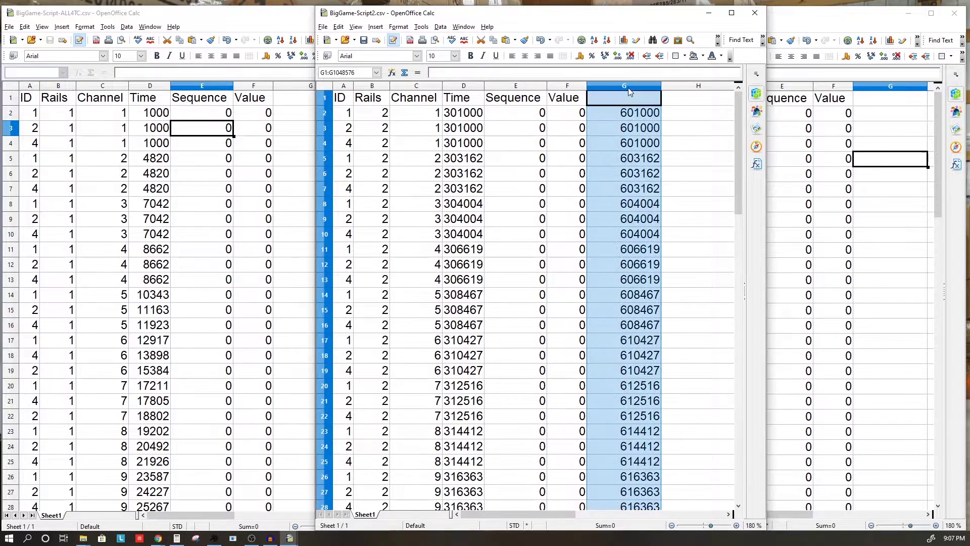
pyautogui.click(675, 127)
pyautogui.click(629, 116)
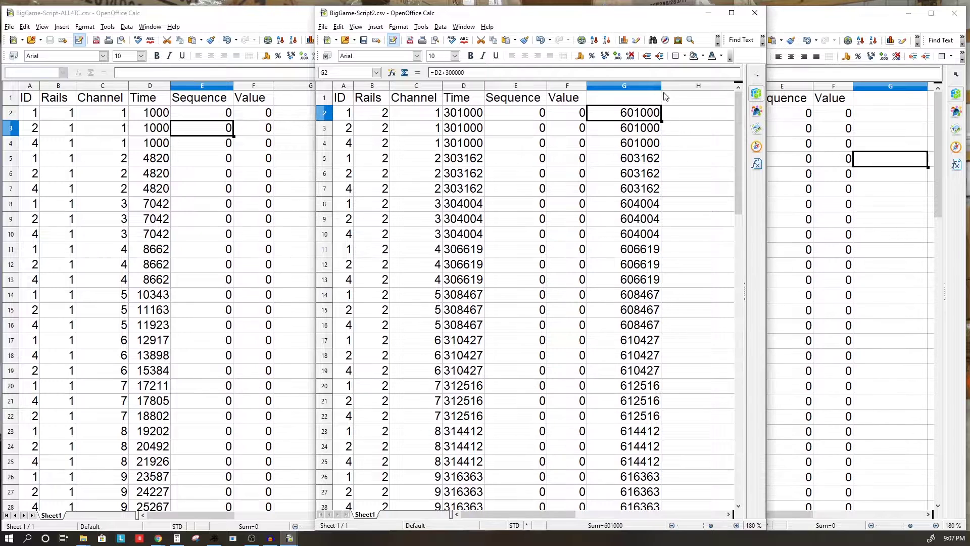
pyautogui.click(633, 88)
pyautogui.press('Delete')
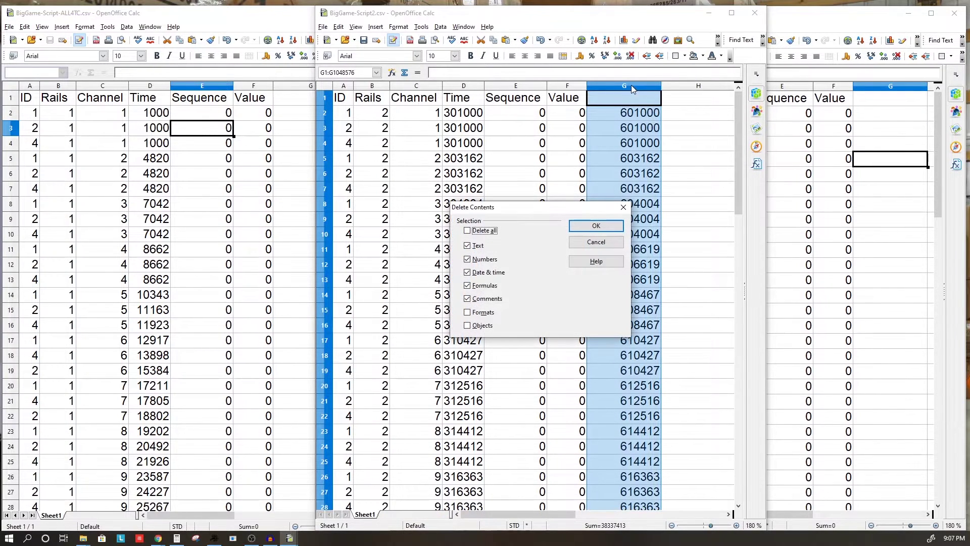
pyautogui.click(631, 223)
pyautogui.click(667, 219)
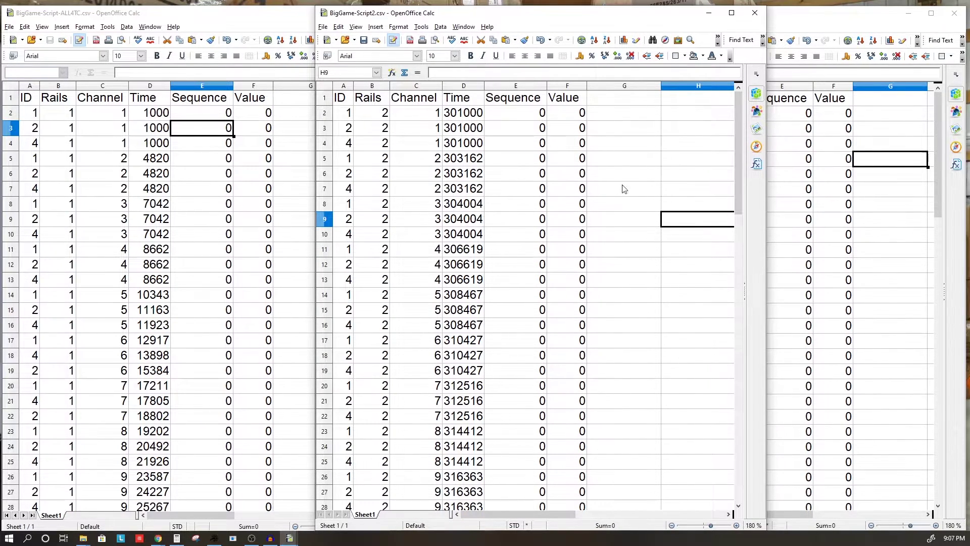
# Widen the BigGame-Script3.csv window and enter the formula =D2+600000 in cell G2
pyautogui.click(818, 24)
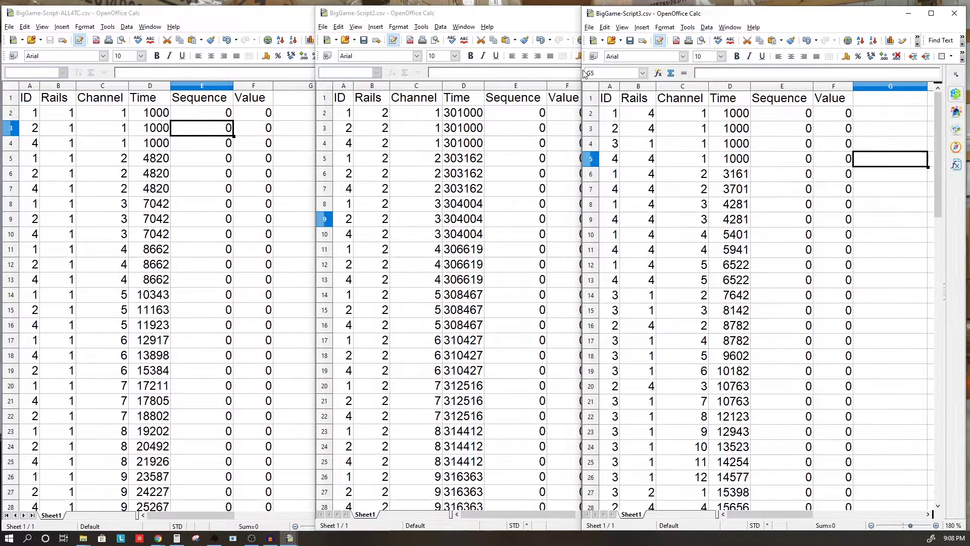
pyautogui.moveTo(584, 75); pyautogui.dragTo(528, 74)
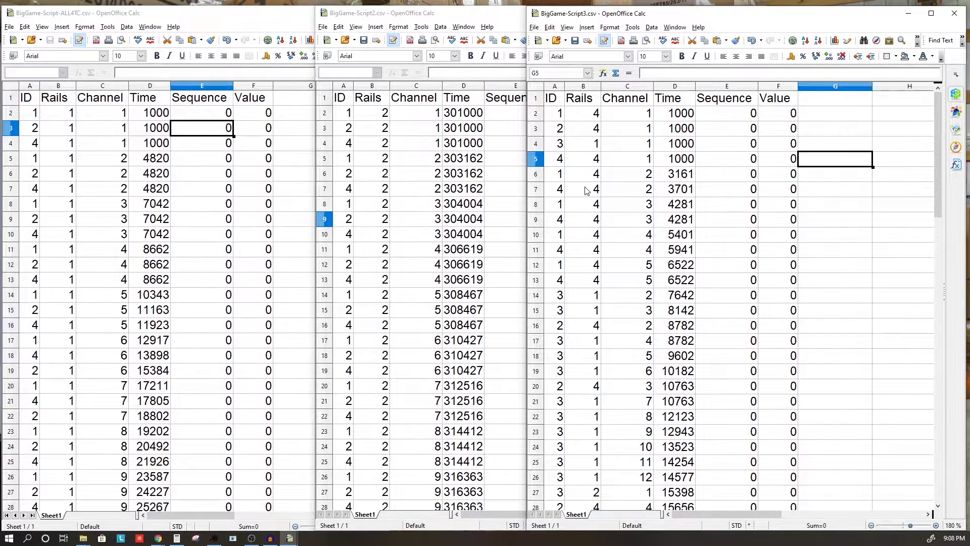
pyautogui.click(836, 122)
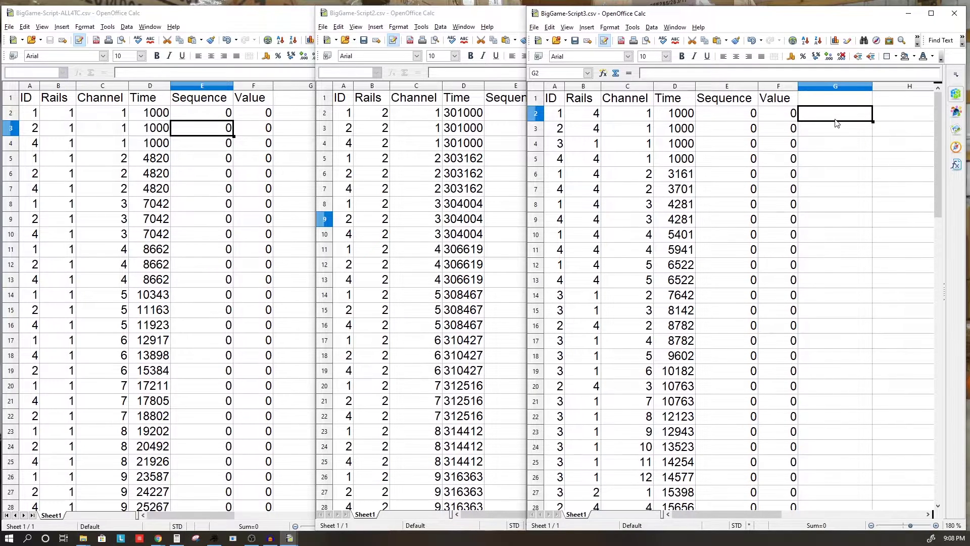
pyautogui.write('=')
pyautogui.press('Left')
pyautogui.press('Left')
pyautogui.press('Left')
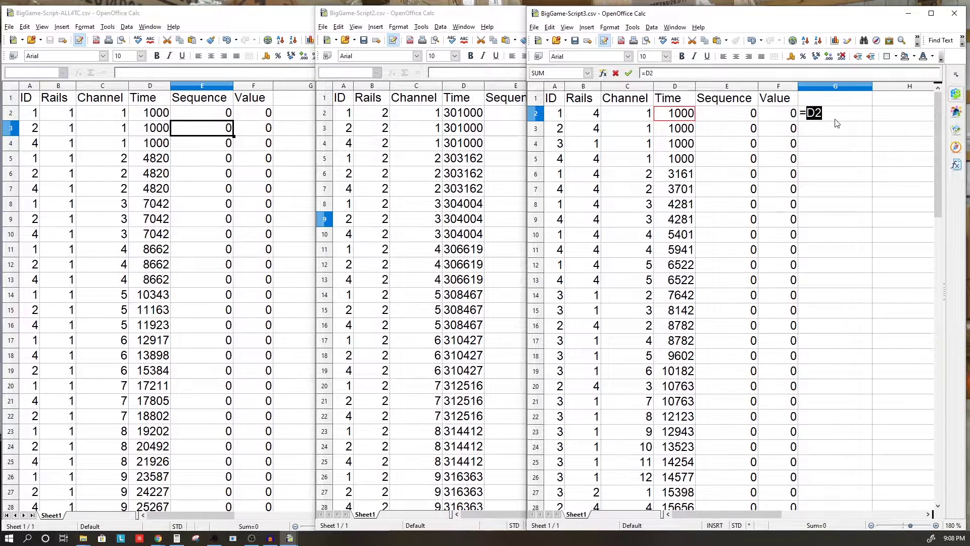
pyautogui.write('+600000')
pyautogui.press('Return')
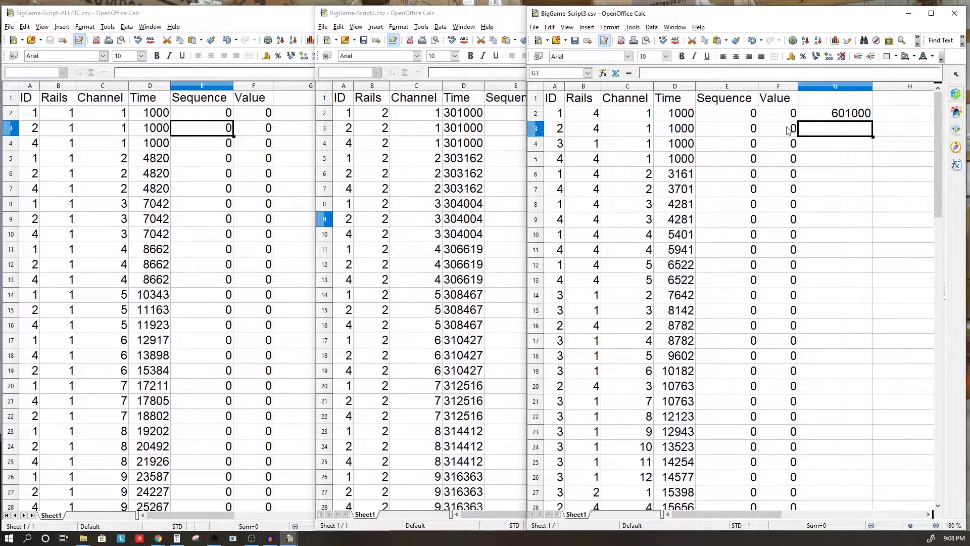
# Fill the G2 formula down column G through row 61 of BigGame-Script3.csv
pyautogui.click(845, 113)
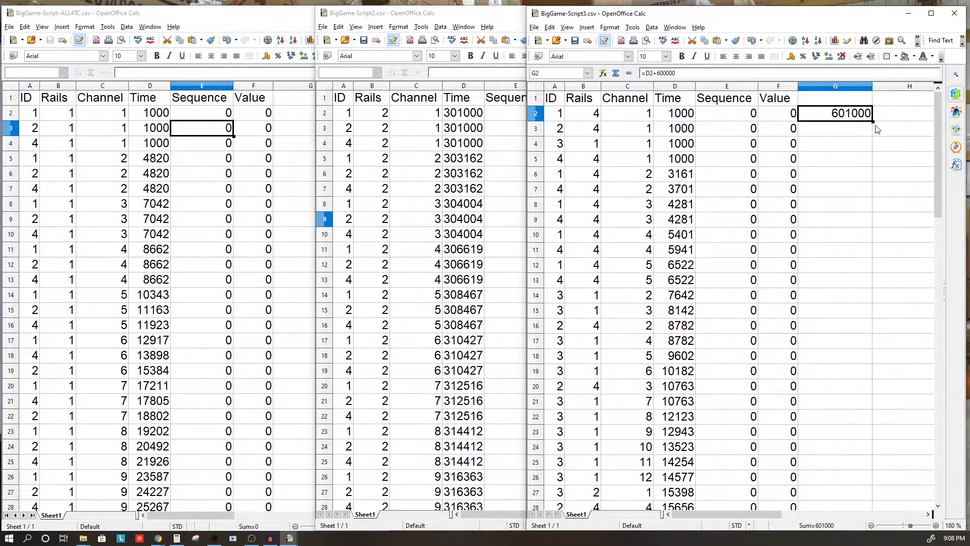
pyautogui.moveTo(873, 121); pyautogui.dragTo(848, 334)
pyautogui.click(849, 373)
pyautogui.scroll(-2, 665, 241)
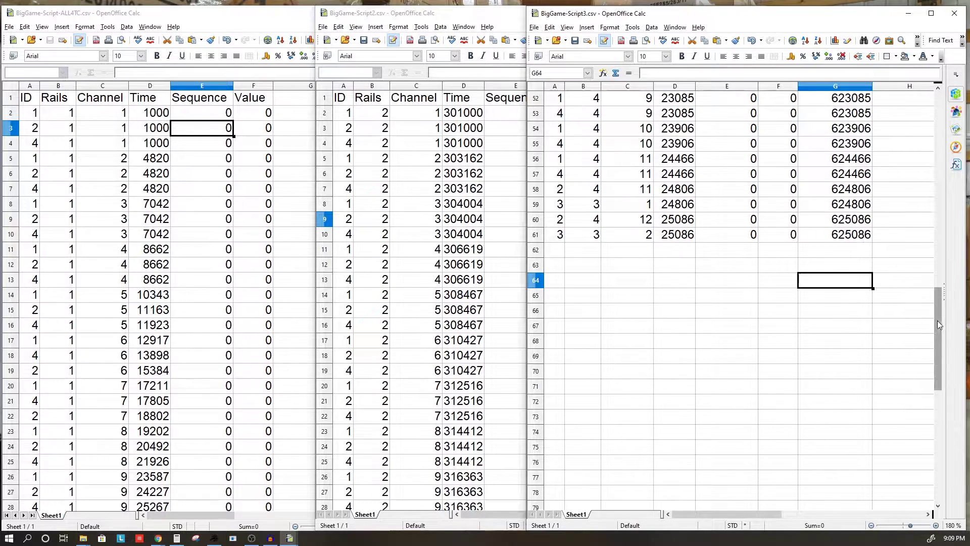
# Copy G2:G61 in BigGame-Script3.csv and paste it over the Time column from D2 as numbers only
pyautogui.moveTo(844, 235); pyautogui.dragTo(837, 118)
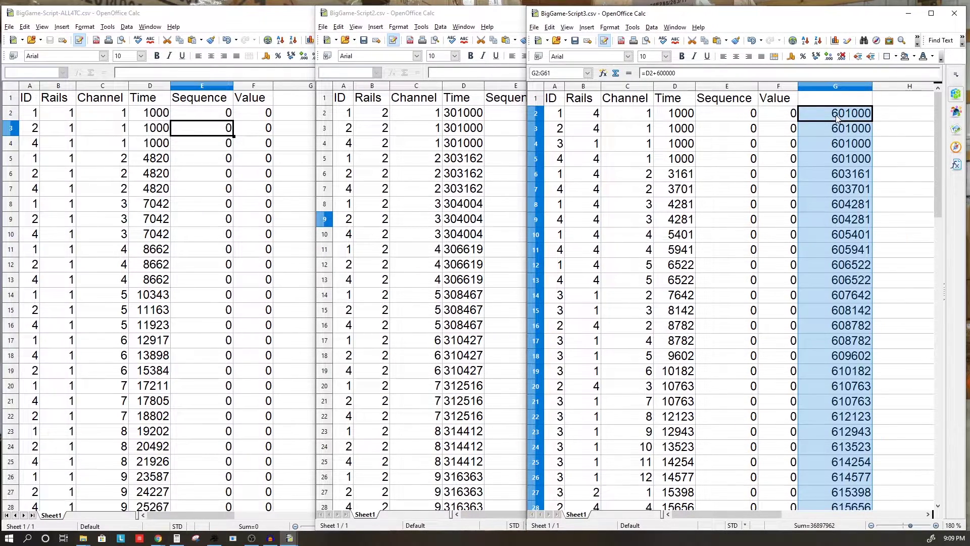
pyautogui.click(671, 114)
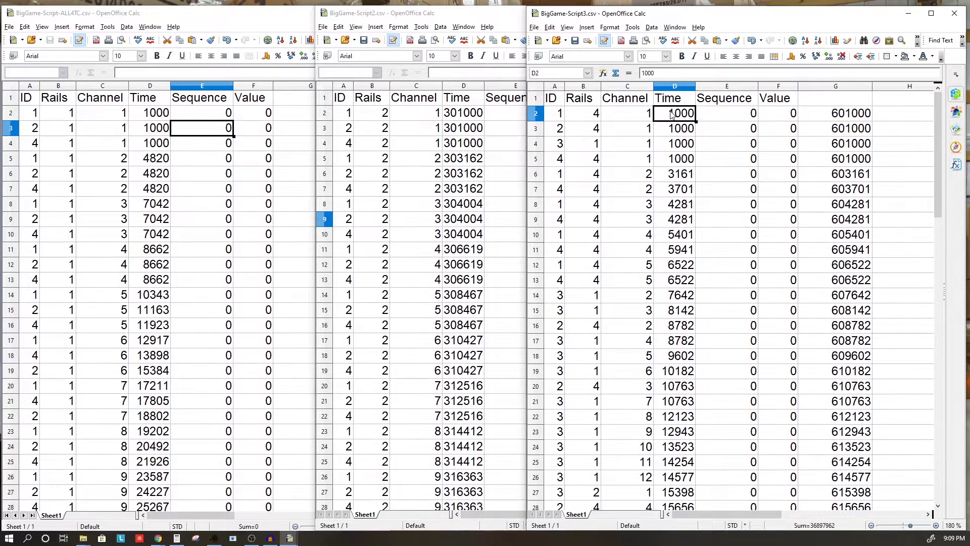
pyautogui.rightClick(672, 113)
pyautogui.click(704, 234)
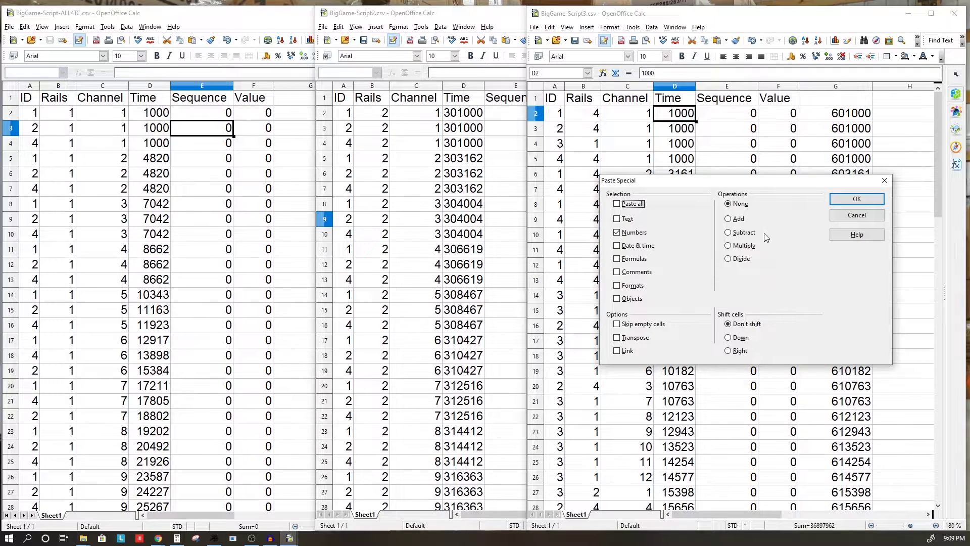
pyautogui.click(857, 199)
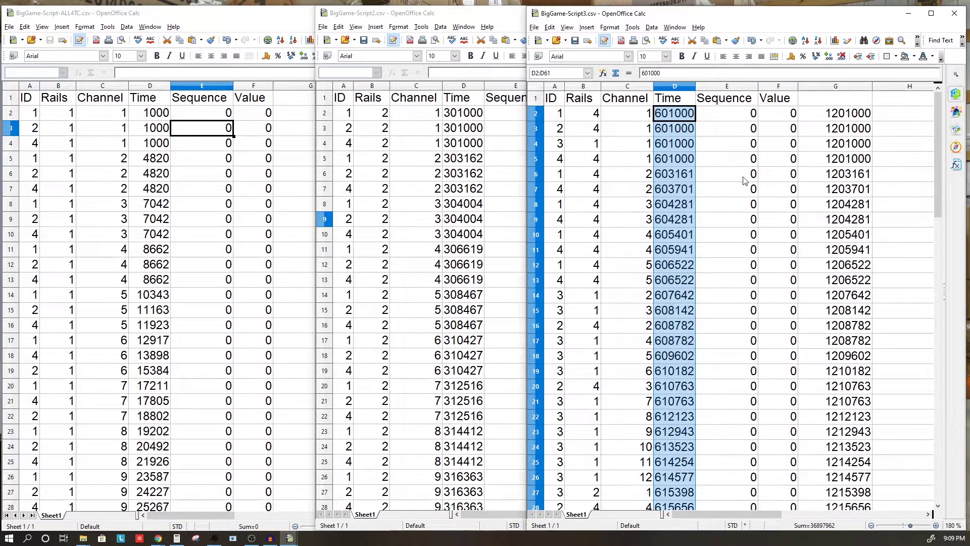
# Delete the contents of helper column G in BigGame-Script3.csv and compare its times with BigGame-Script2.csv
pyautogui.click(838, 88)
pyautogui.press('Delete')
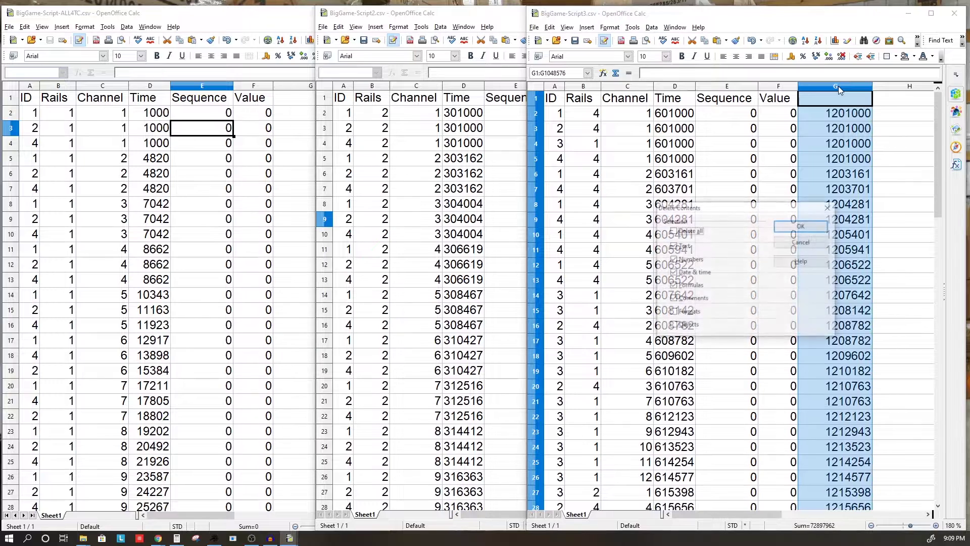
pyautogui.press('Return')
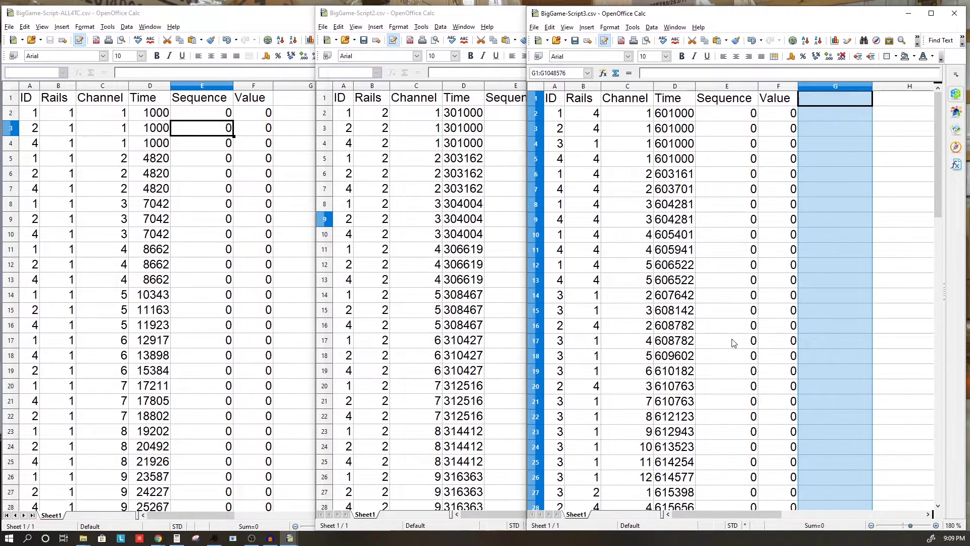
pyautogui.click(735, 224)
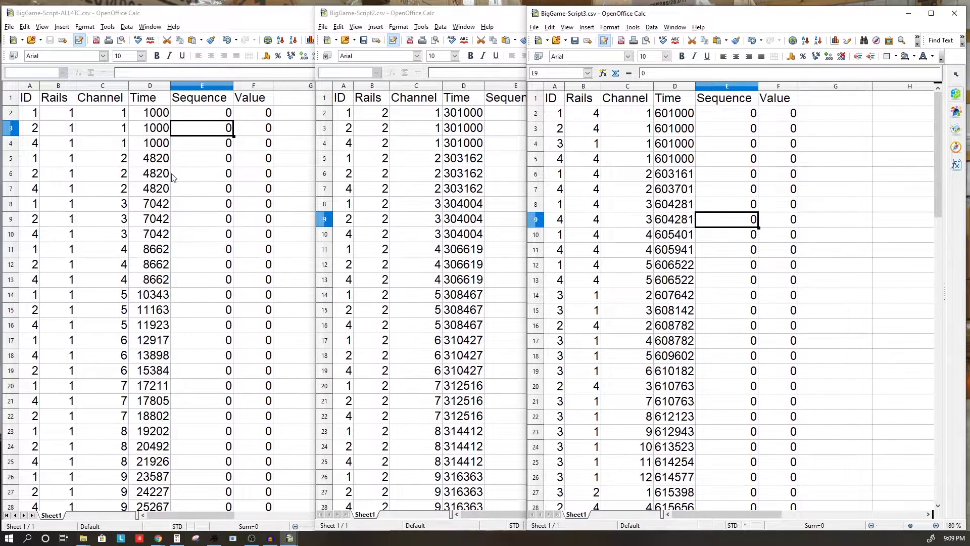
pyautogui.click(403, 175)
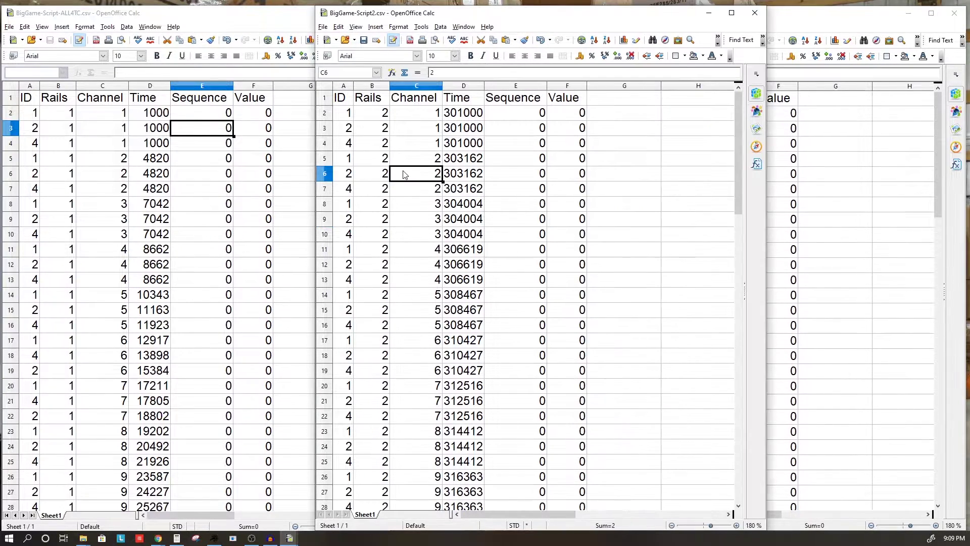
pyautogui.click(867, 158)
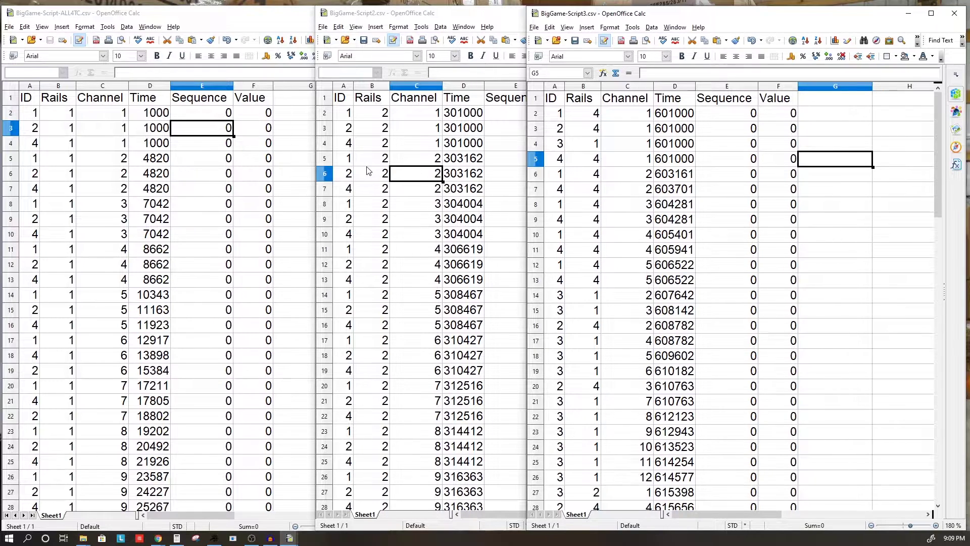
# Copy the script rows A2:F63 from BigGame-Script2.csv and paste them into BigGame-Script-ALL4TC.csv starting at cell A38
pyautogui.click(343, 118)
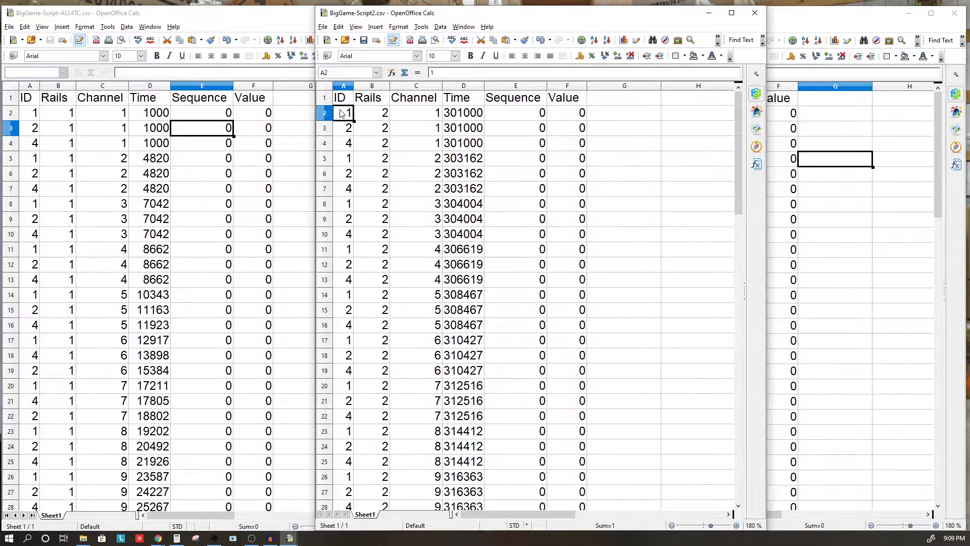
pyautogui.moveTo(371, 118); pyautogui.dragTo(581, 297)
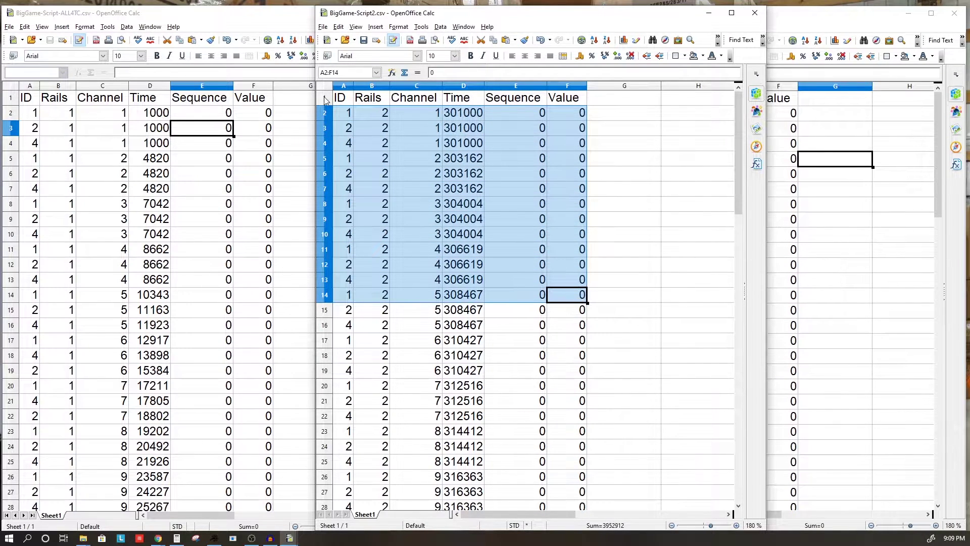
pyautogui.click(325, 98)
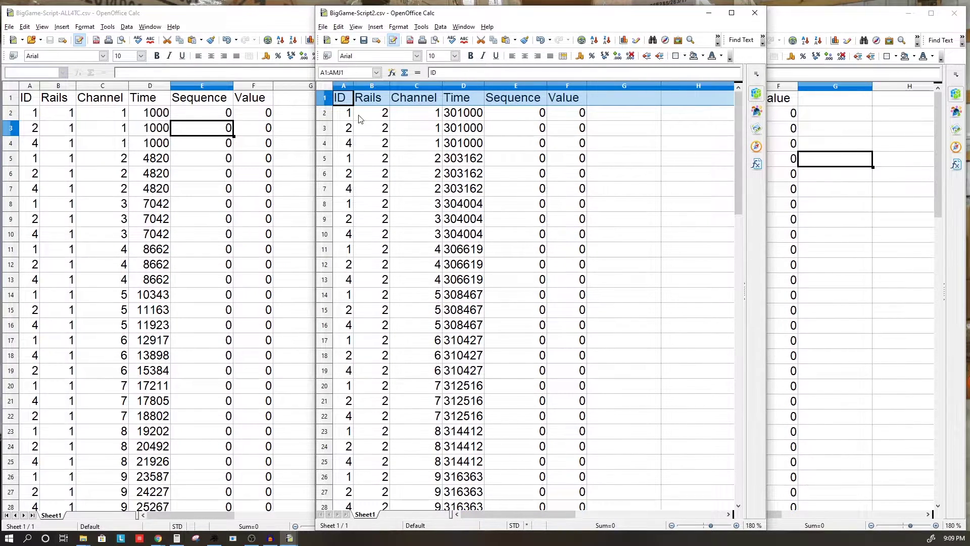
pyautogui.click(345, 117)
pyautogui.moveTo(344, 117); pyautogui.dragTo(565, 227)
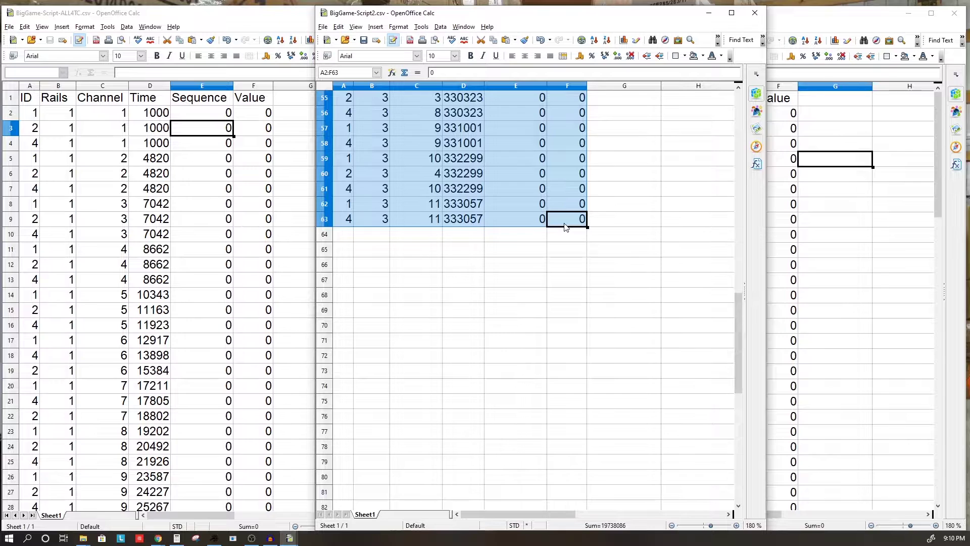
pyautogui.click(188, 266)
pyautogui.scroll(-10, 188, 266)
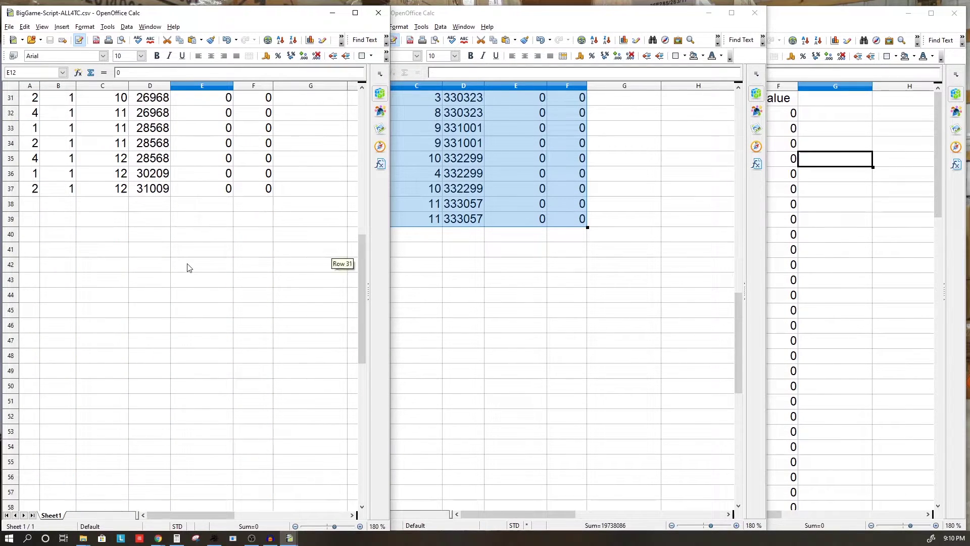
pyautogui.click(30, 204)
pyautogui.rightClick(31, 204)
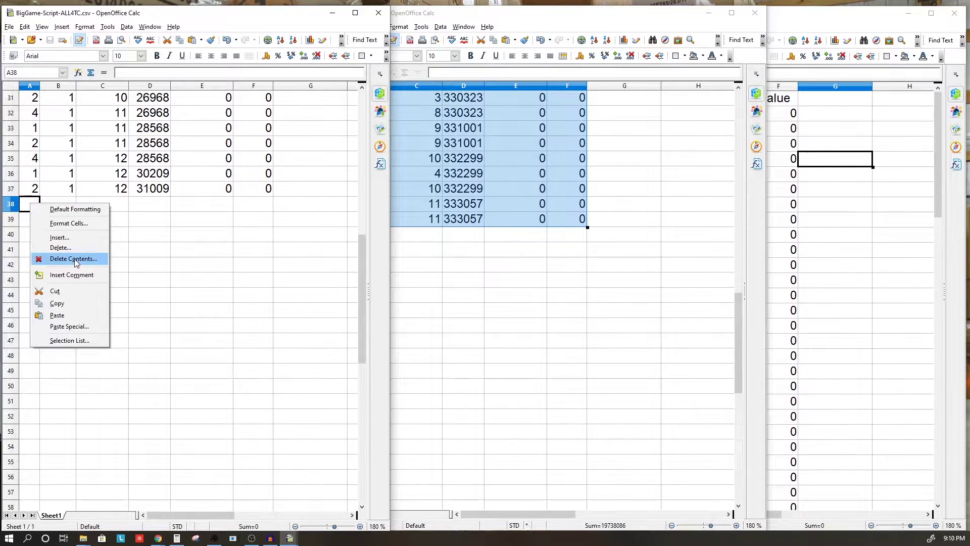
pyautogui.click(57, 316)
pyautogui.click(162, 192)
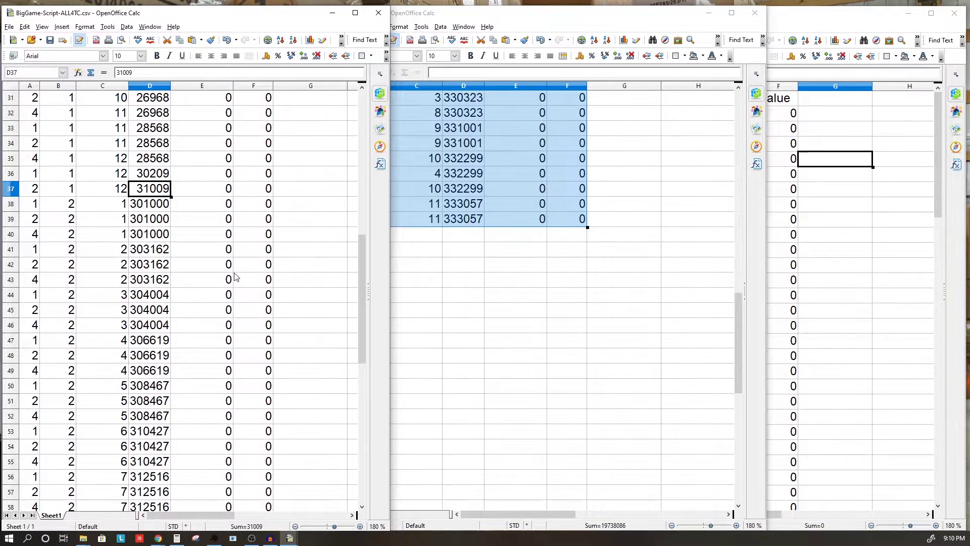
# Copy the script rows A2:F61 from BigGame-Script3.csv and paste them into BigGame-Script-ALL4TC.csv starting at cell A100
pyautogui.click(852, 204)
pyautogui.moveTo(554, 115); pyautogui.dragTo(778, 386)
pyautogui.rightClick(698, 341)
pyautogui.click(723, 441)
pyautogui.scroll(-20, 303, 329)
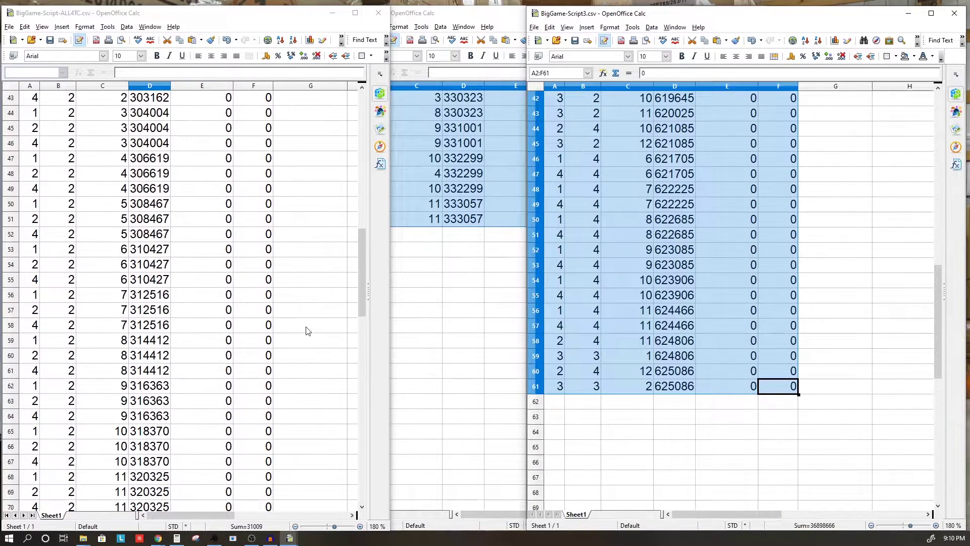
pyautogui.scroll(4, 301, 329)
pyautogui.click(30, 324)
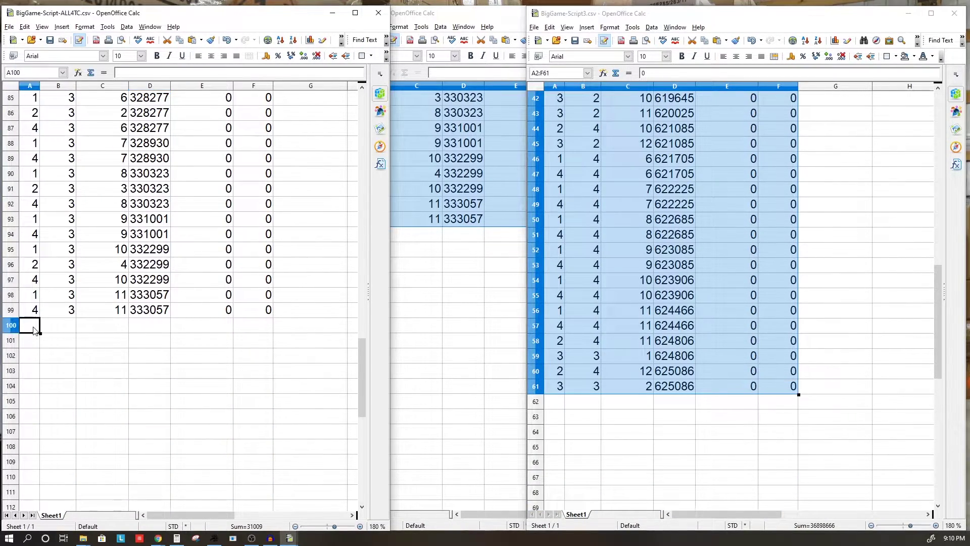
pyautogui.rightClick(32, 326)
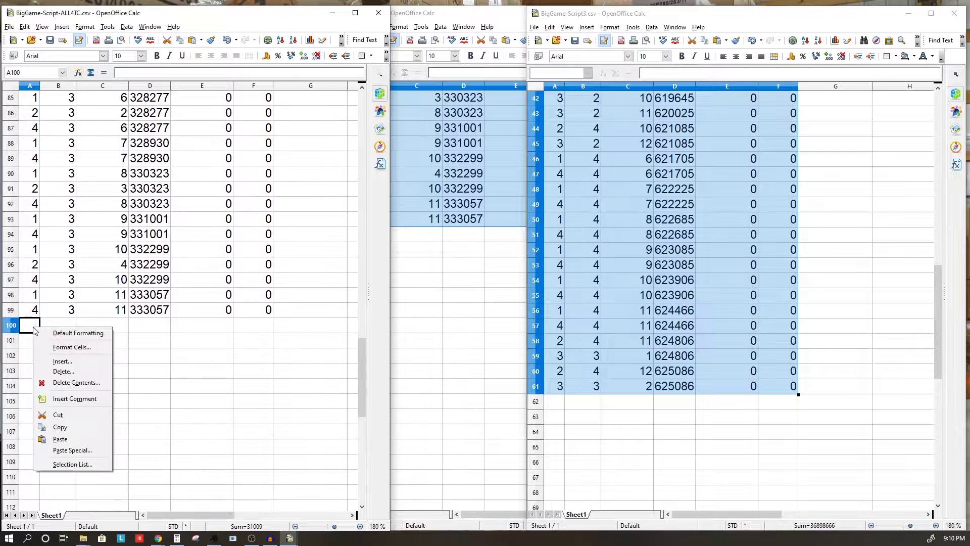
pyautogui.click(60, 439)
pyautogui.click(310, 340)
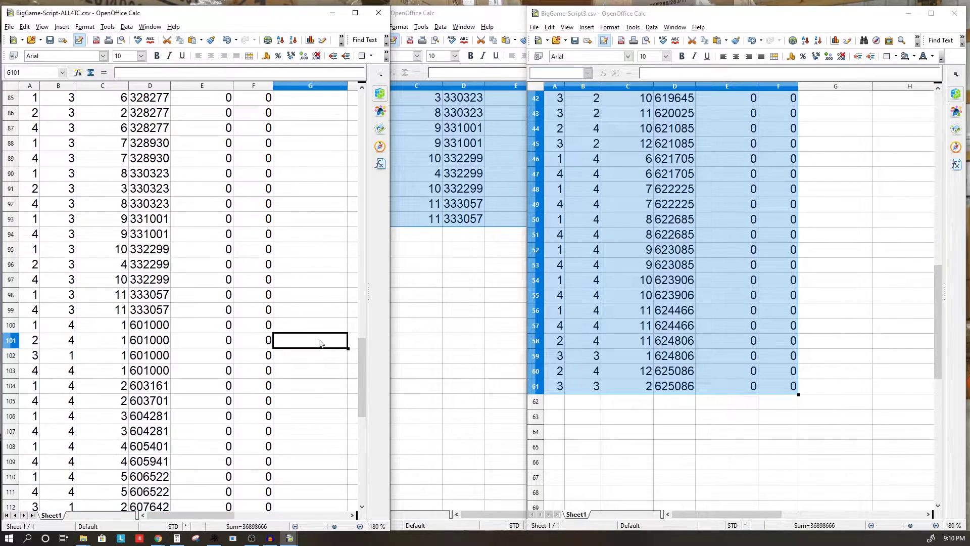
# Check the appended rows in BigGame-Script-ALL4TC.csv and save the file
pyautogui.moveTo(360, 351); pyautogui.dragTo(361, 469)
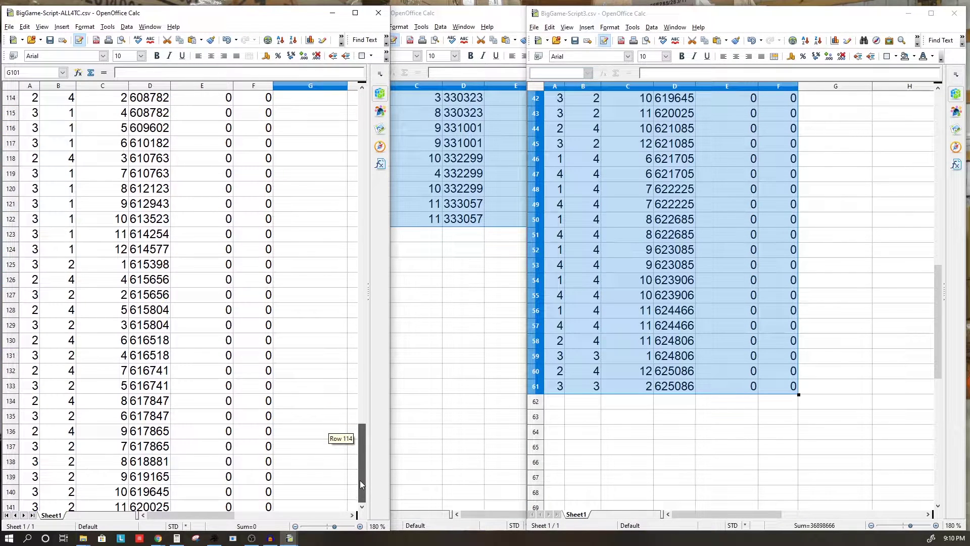
pyautogui.moveTo(360, 480); pyautogui.dragTo(381, 503)
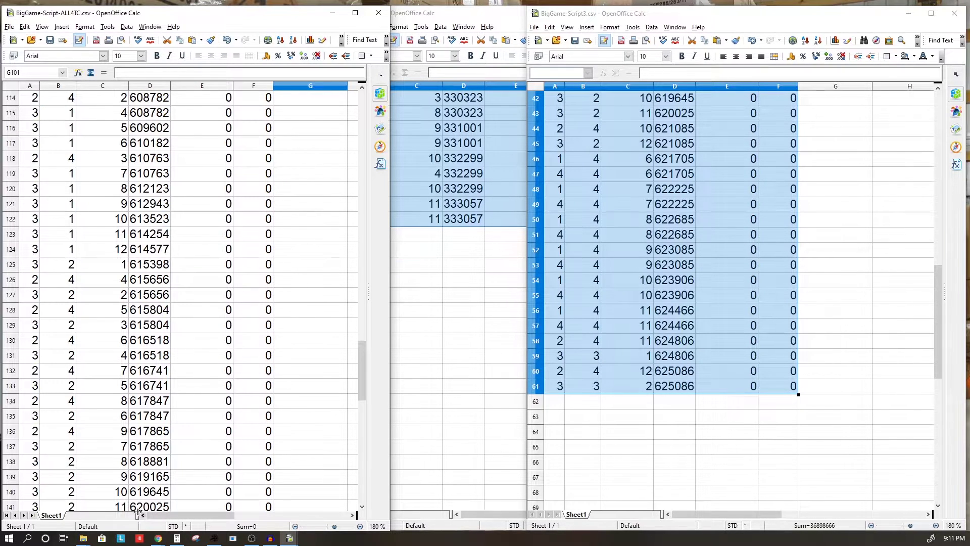
pyautogui.click(9, 26)
pyautogui.press('Escape')
# Close BigGame-Script2.csv and BigGame-Script3.csv, discarding their changes
pyautogui.click(455, 12)
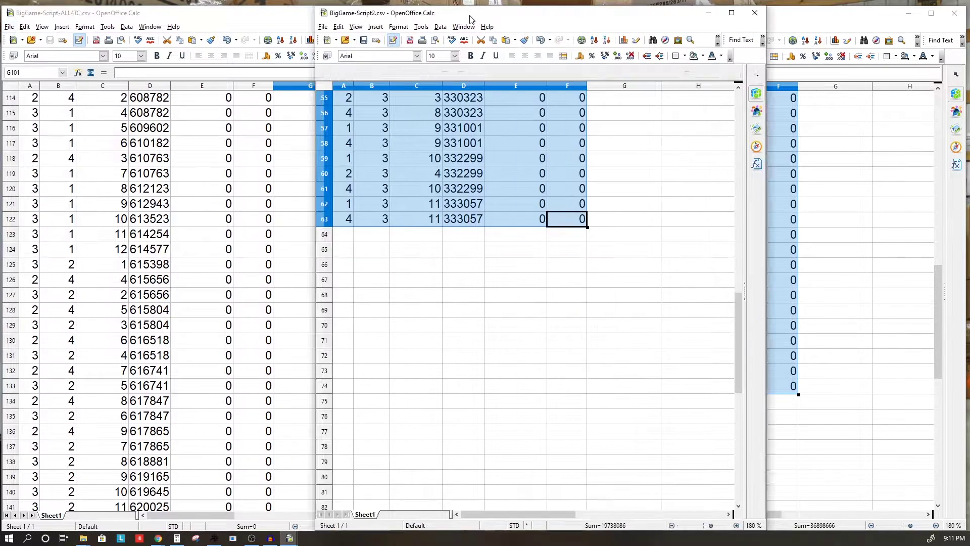
pyautogui.click(755, 12)
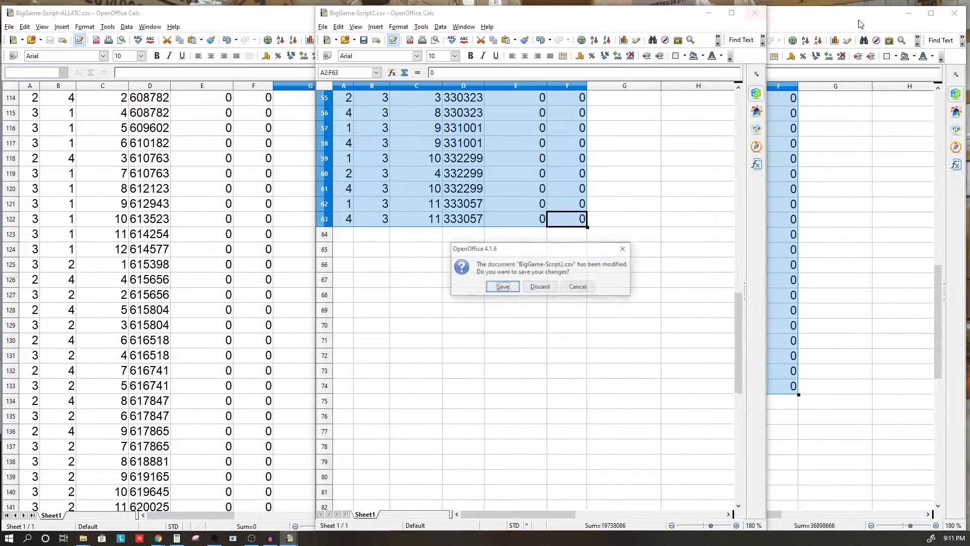
pyautogui.click(551, 287)
pyautogui.hotkey('ctrl', 'w')
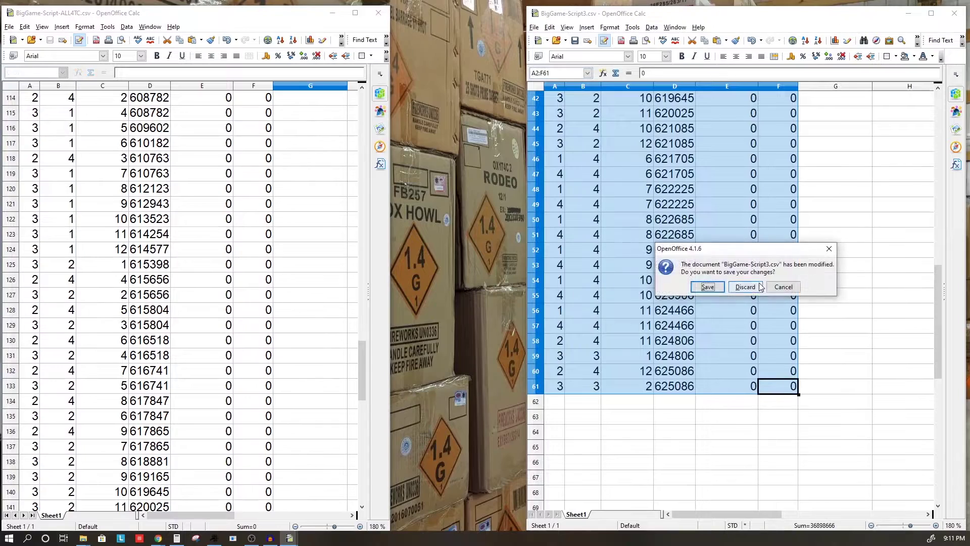
pyautogui.click(750, 289)
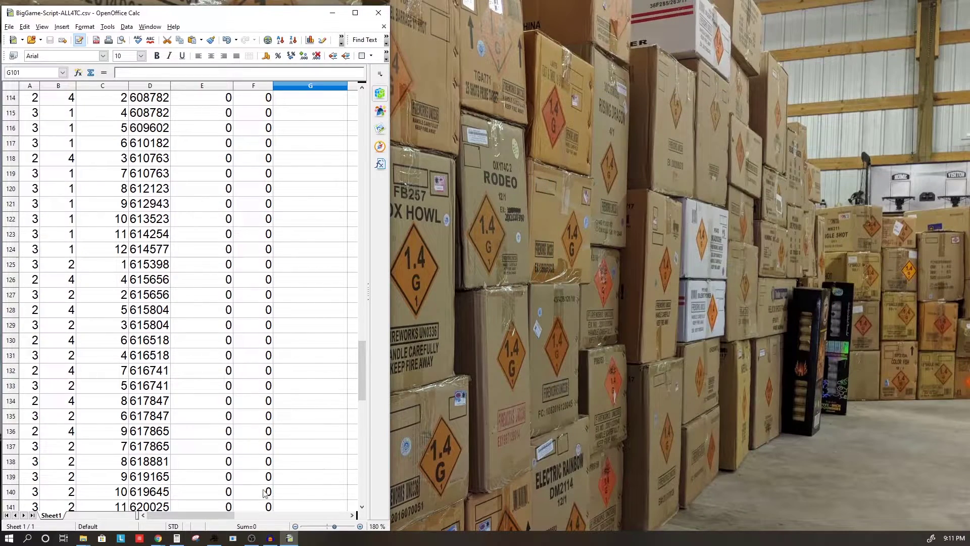
# Switch to PyroIgnitionControl and import BigGame-Script-ALL4TC.csv from folder 740 in FireTek file format
pyautogui.click(214, 538)
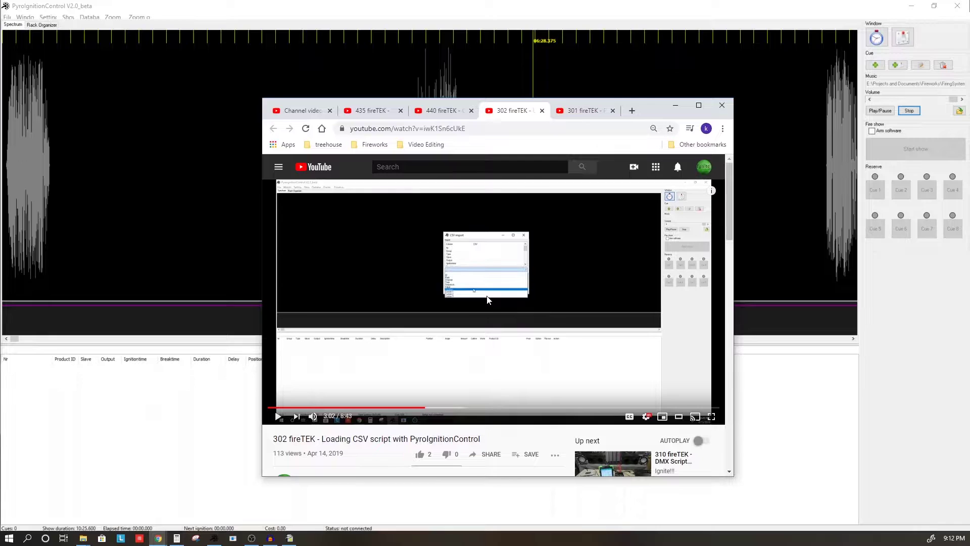
pyautogui.click(676, 107)
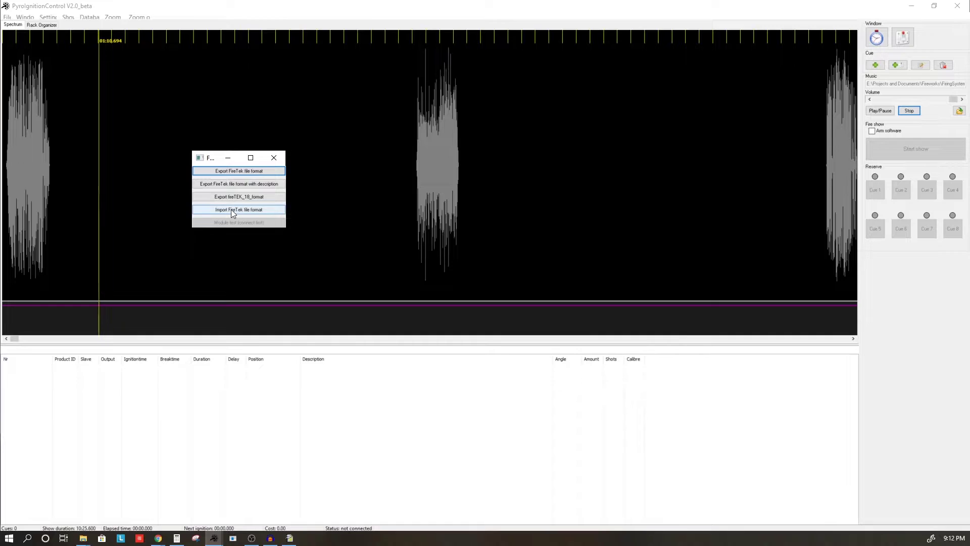
pyautogui.click(232, 210)
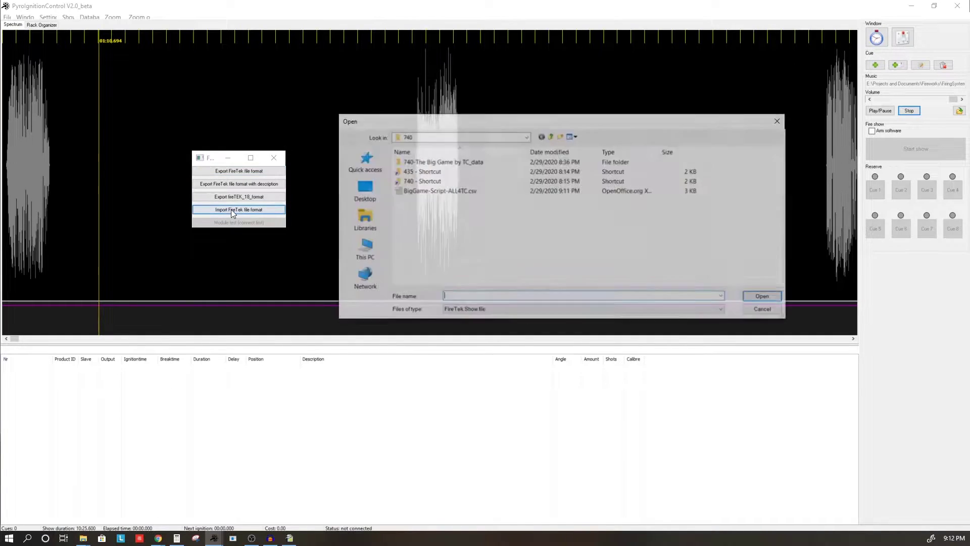
pyautogui.click(438, 190)
pyautogui.click(756, 299)
pyautogui.click(259, 211)
pyautogui.click(451, 197)
pyautogui.click(762, 298)
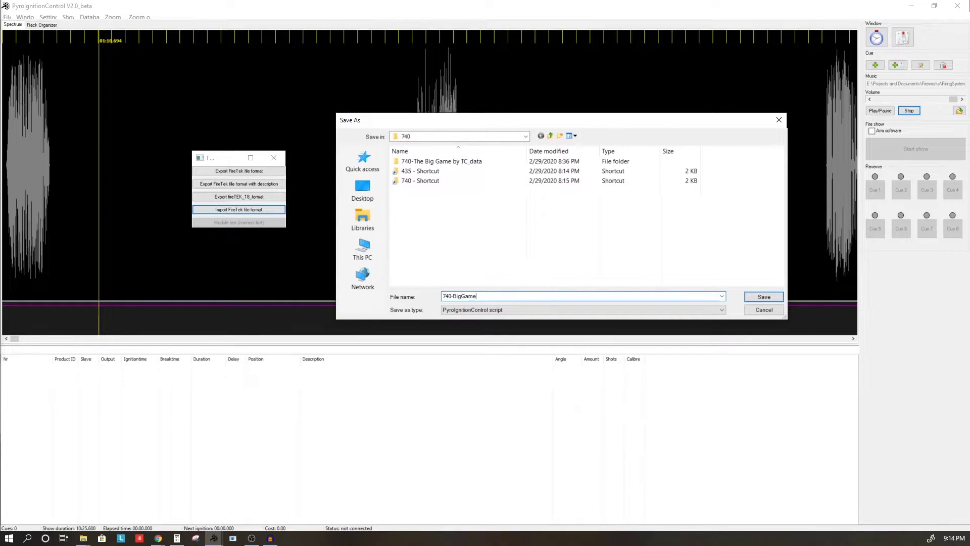
# Save the imported script as 740-BigGame-Script-All4TC.zpl in folder 740 and open that file
pyautogui.write('-Script')
pyautogui.press('Return')
pyautogui.click(7, 16)
pyautogui.click(26, 56)
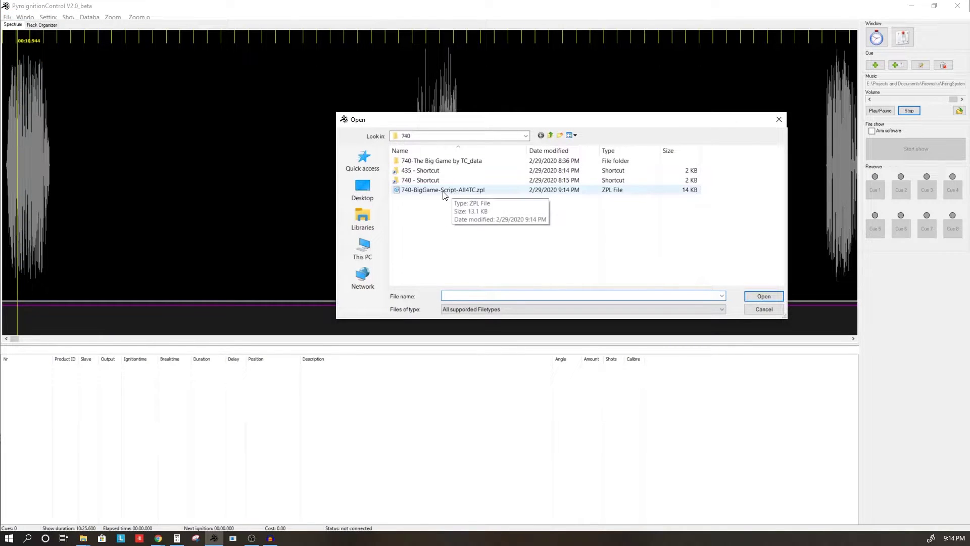
pyautogui.click(444, 191)
pyautogui.click(764, 296)
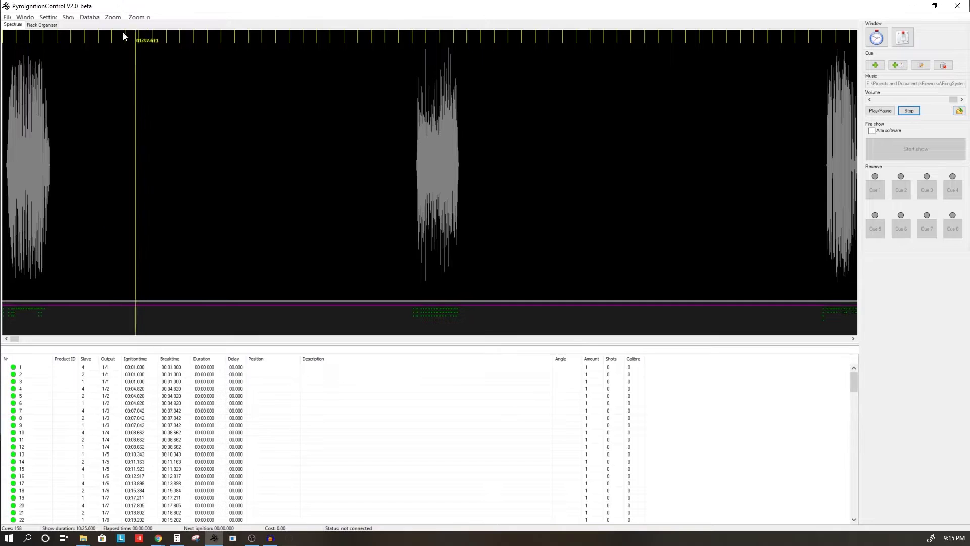
# Enlarge the cue list area and zoom in on the waveform to examine the imported cues at the first song
pyautogui.click(64, 299)
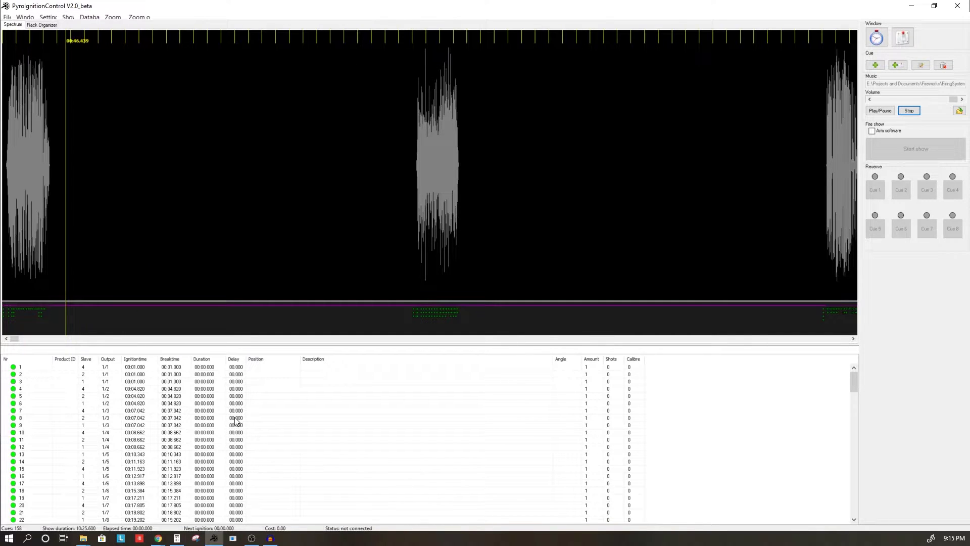
pyautogui.click(276, 426)
pyautogui.moveTo(852, 383); pyautogui.dragTo(829, 328)
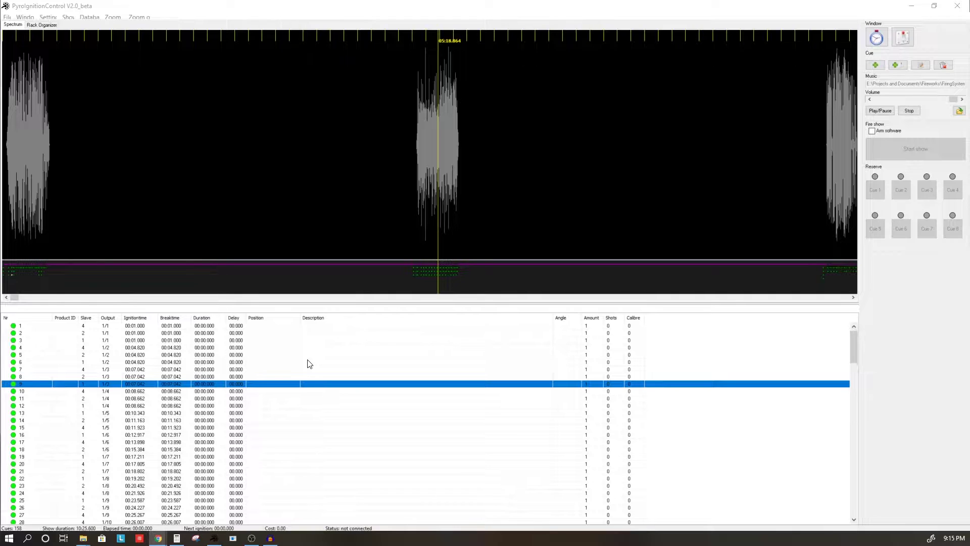
pyautogui.click(465, 197)
pyautogui.click(437, 248)
pyautogui.click(217, 37)
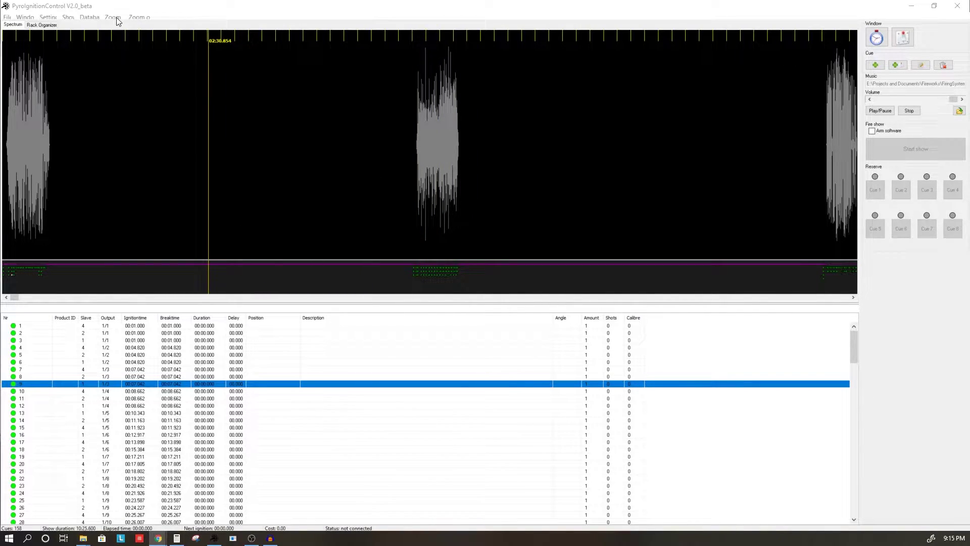
pyautogui.click(118, 18)
pyautogui.click(129, 2)
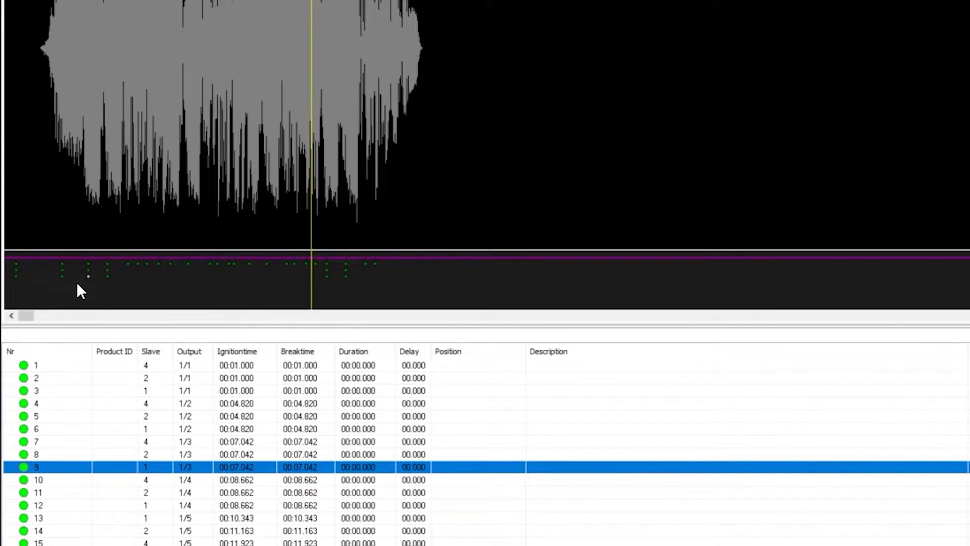
# Compare the cue markers with the waveforms of all three songs along the timeline
pyautogui.moveTo(215, 228); pyautogui.dragTo(394, 242)
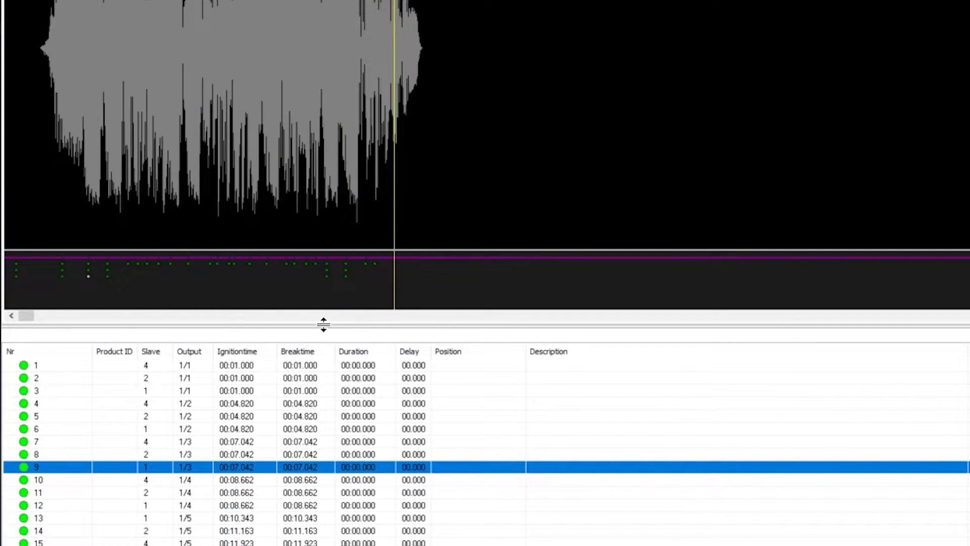
pyautogui.moveTo(23, 316); pyautogui.dragTo(461, 288)
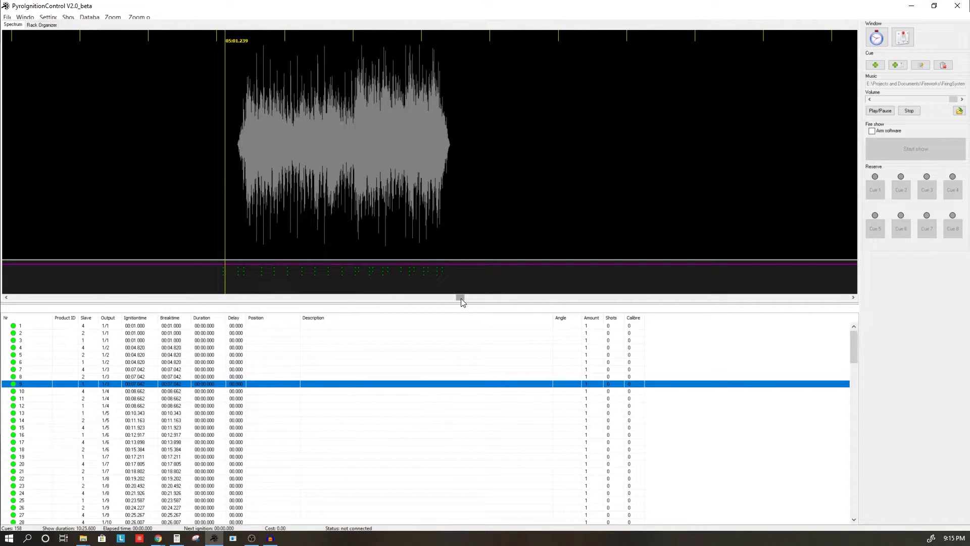
pyautogui.moveTo(461, 303); pyautogui.dragTo(862, 318)
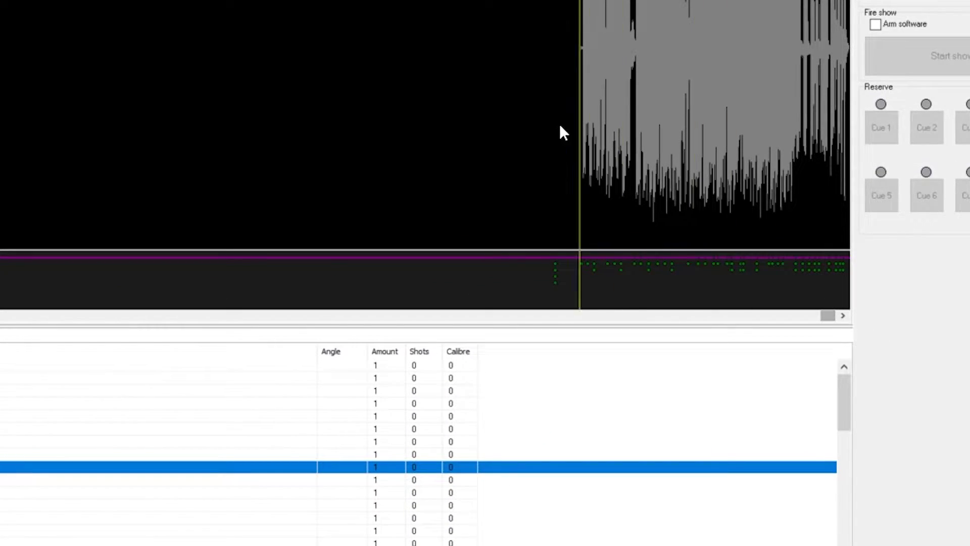
pyautogui.click(819, 247)
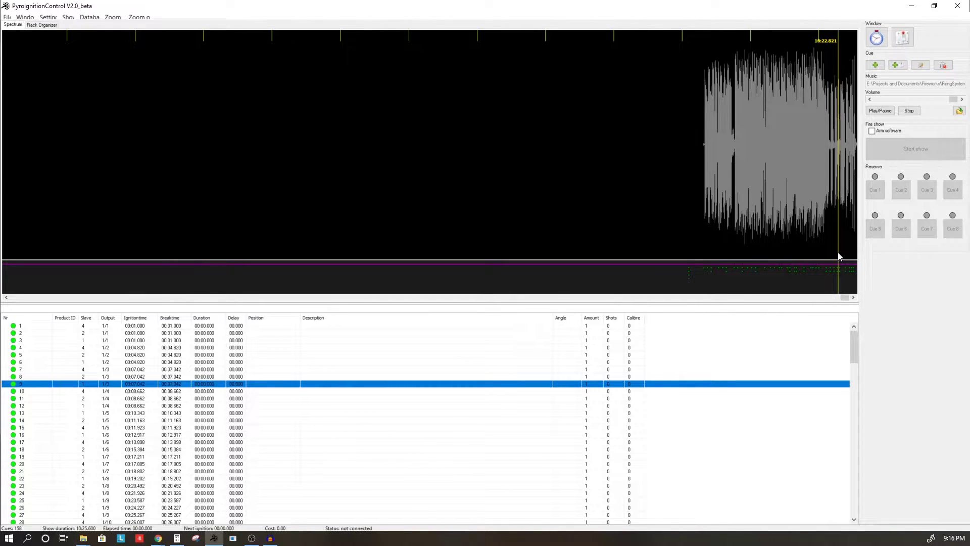
pyautogui.moveTo(838, 255); pyautogui.dragTo(771, 225)
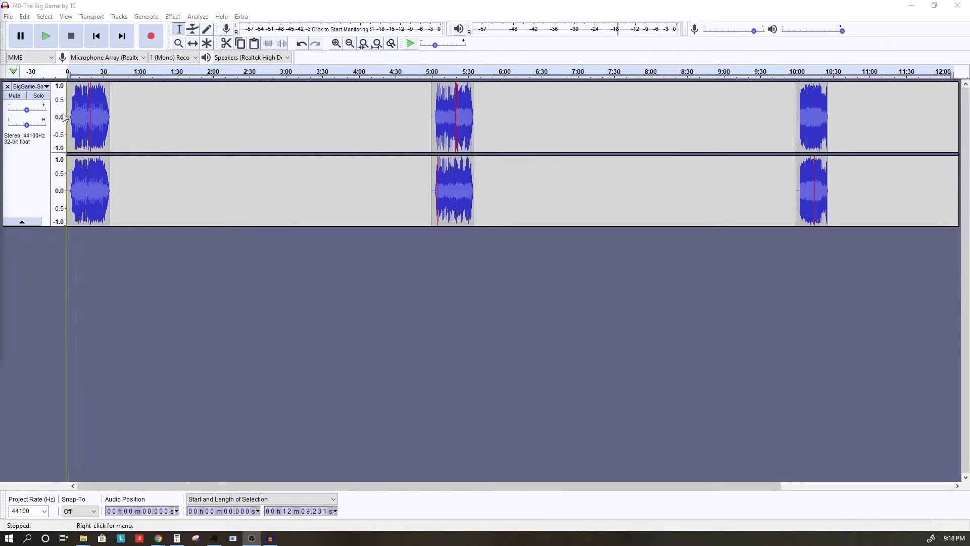
# In the Audacity project 740-The Big Game by TC, mix the whole stereo song track down to mono
pyautogui.hotkey('ctrl', 'a')
pyautogui.click(118, 18)
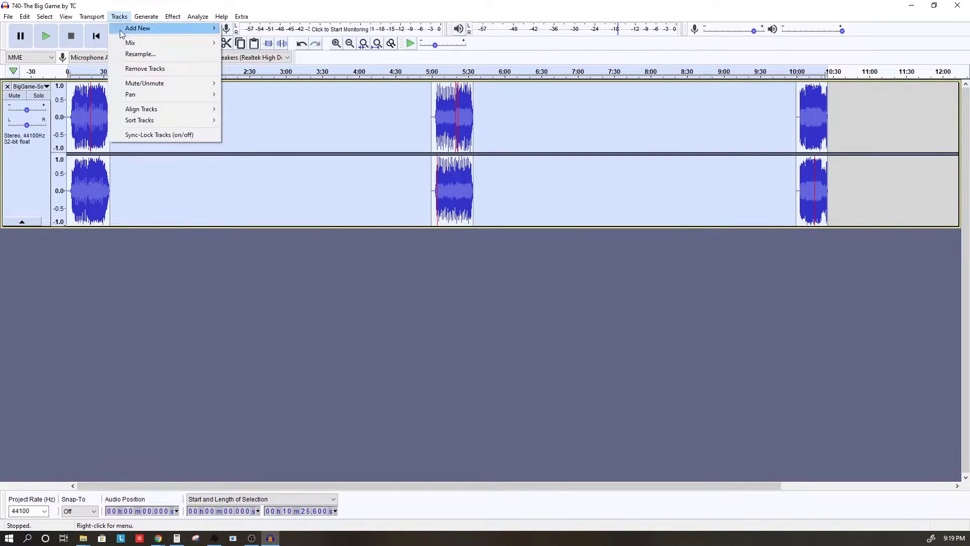
pyautogui.moveTo(185, 45)
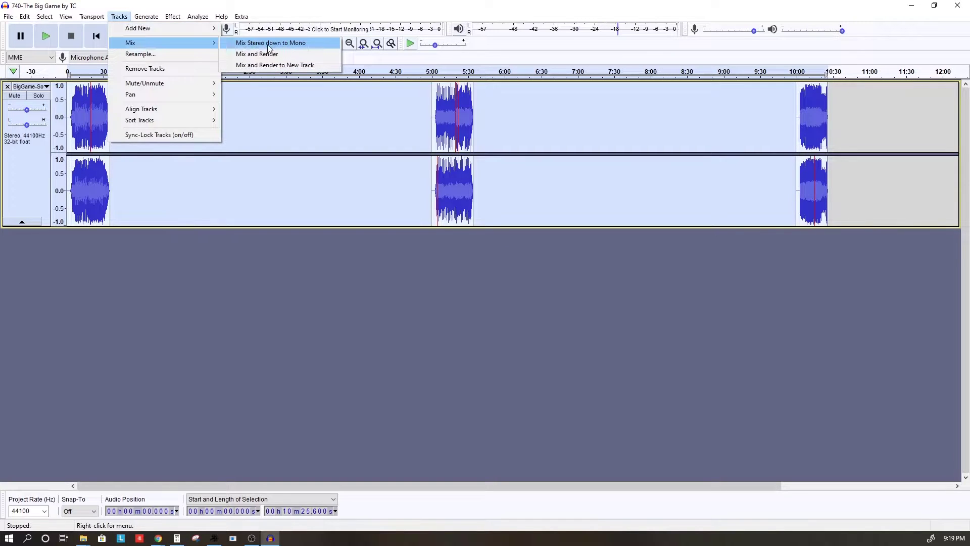
pyautogui.click(231, 44)
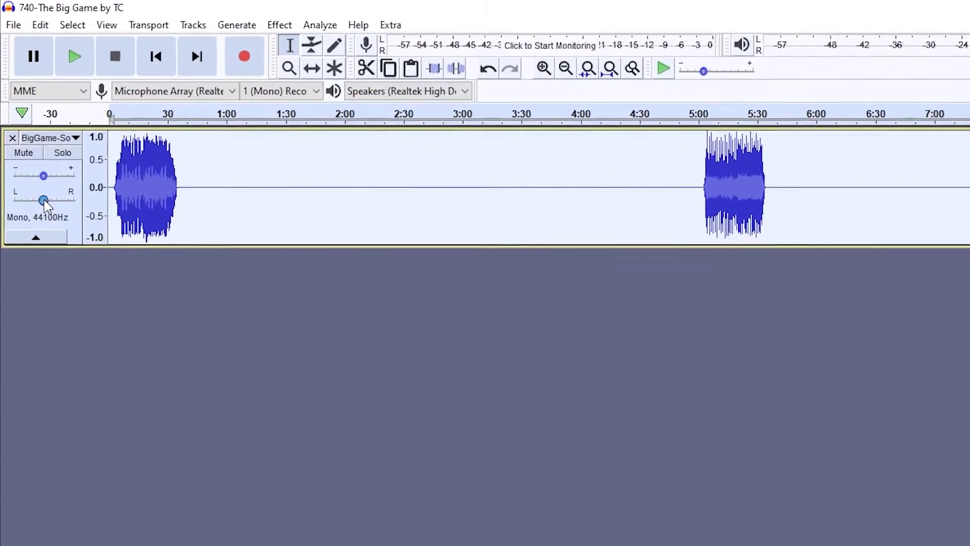
# Pan the song track fully left and import the LTC timecode audio as a second track panned fully right
pyautogui.moveTo(28, 125)
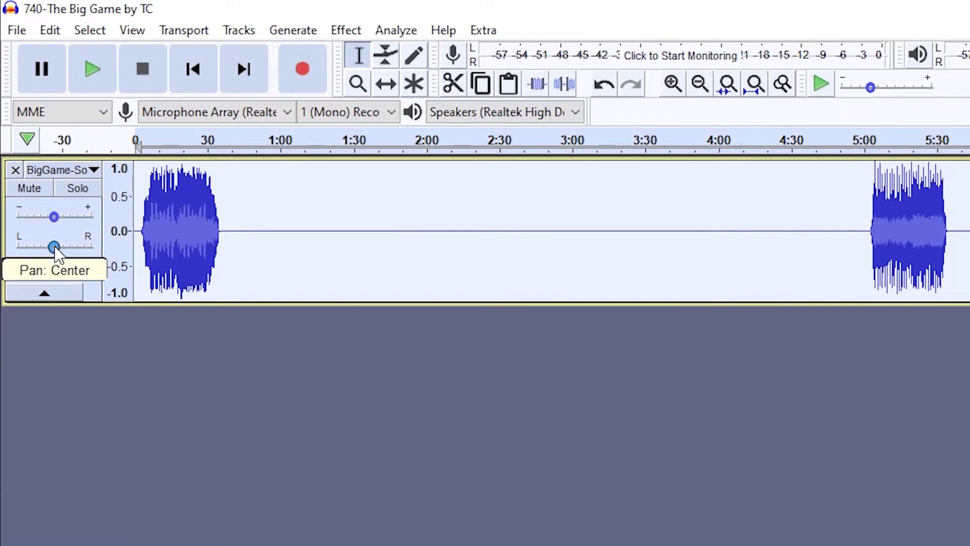
pyautogui.moveTo(54, 246); pyautogui.dragTo(17, 247)
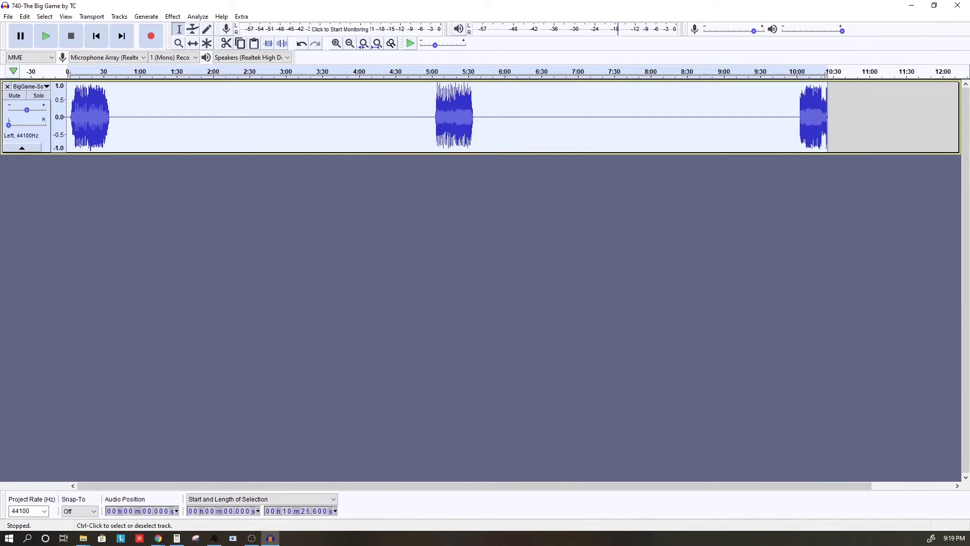
pyautogui.moveTo(0, 320); pyautogui.dragTo(168, 272)
pyautogui.click(533, 344)
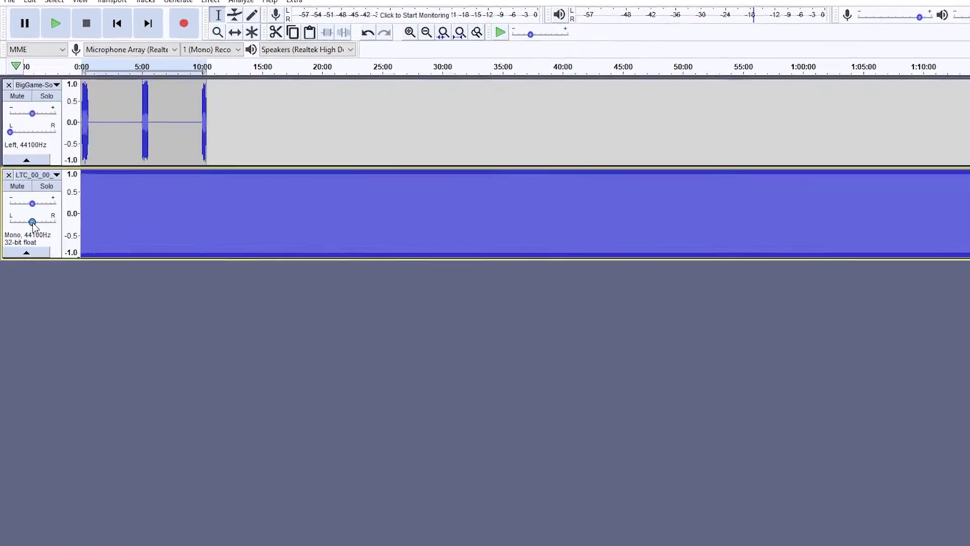
pyautogui.moveTo(32, 223); pyautogui.dragTo(65, 229)
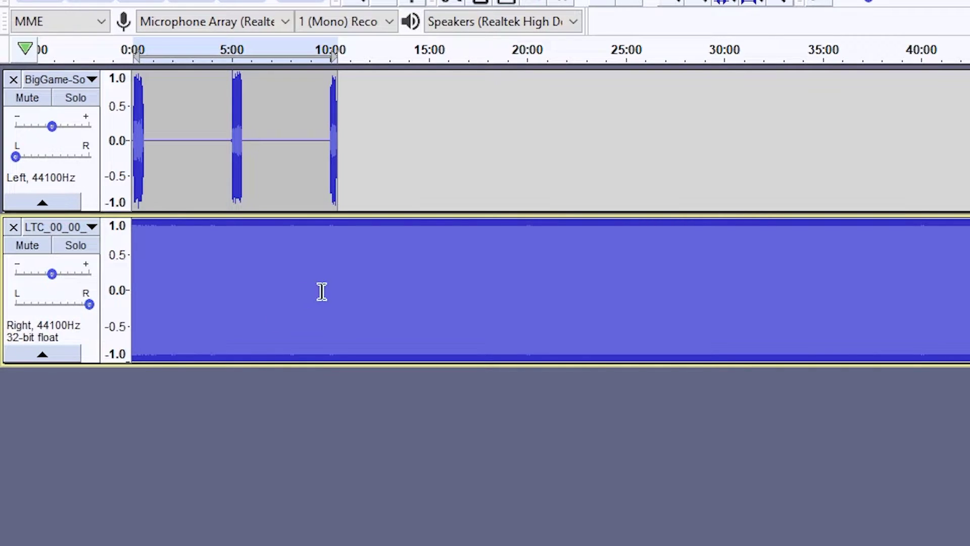
# Delete the LTC timecode audio beyond about 11:08, a little past the end of the third song
pyautogui.click(362, 259)
pyautogui.click(352, 251)
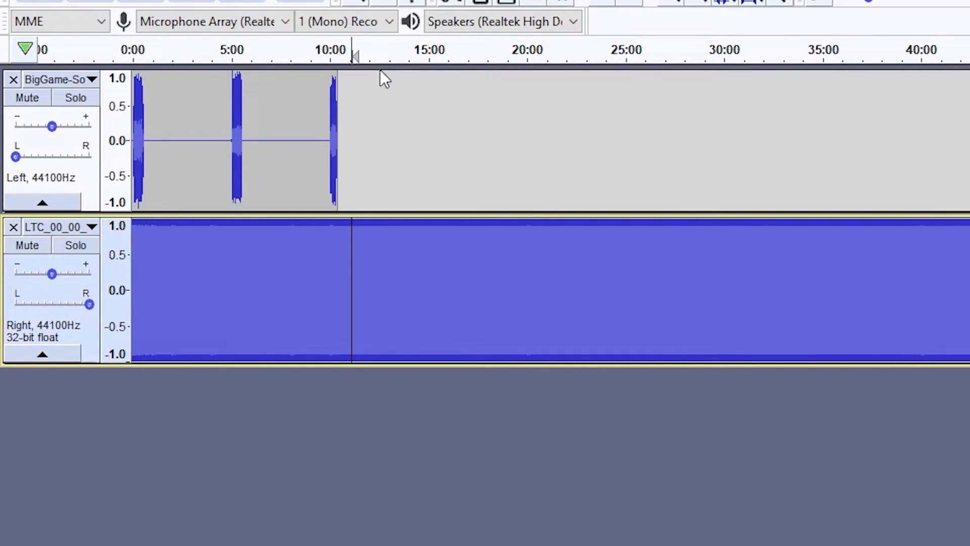
pyautogui.hotkey('shift', 'k')
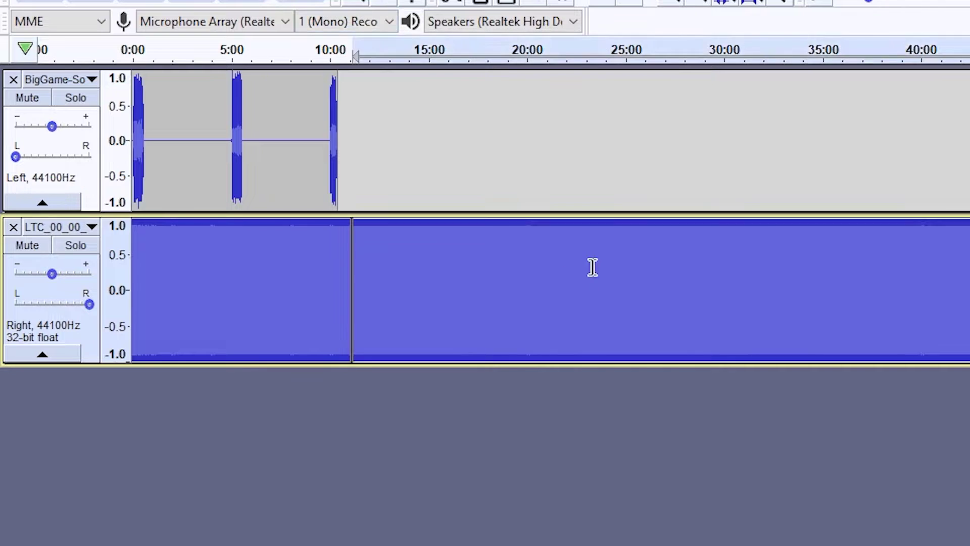
pyautogui.press('Delete')
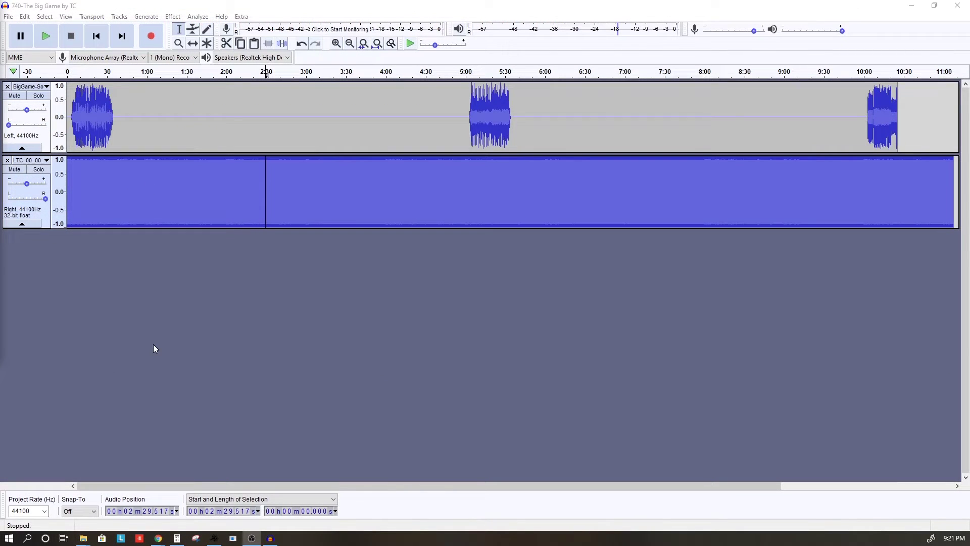
# Select both the song and LTC tracks and mix and render them to a new track
pyautogui.click(48, 218)
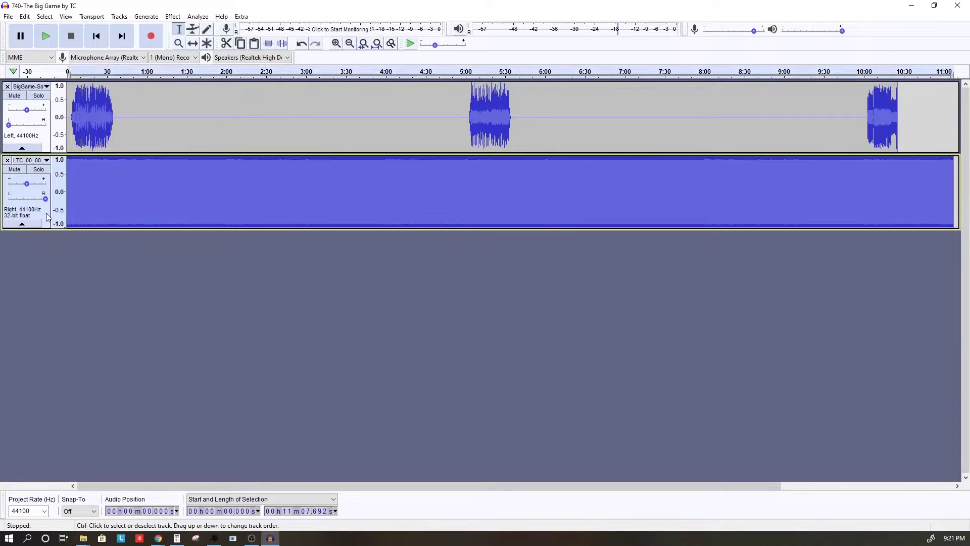
pyautogui.keyDown('ctrl'); pyautogui.click(43, 138); pyautogui.keyUp('ctrl')
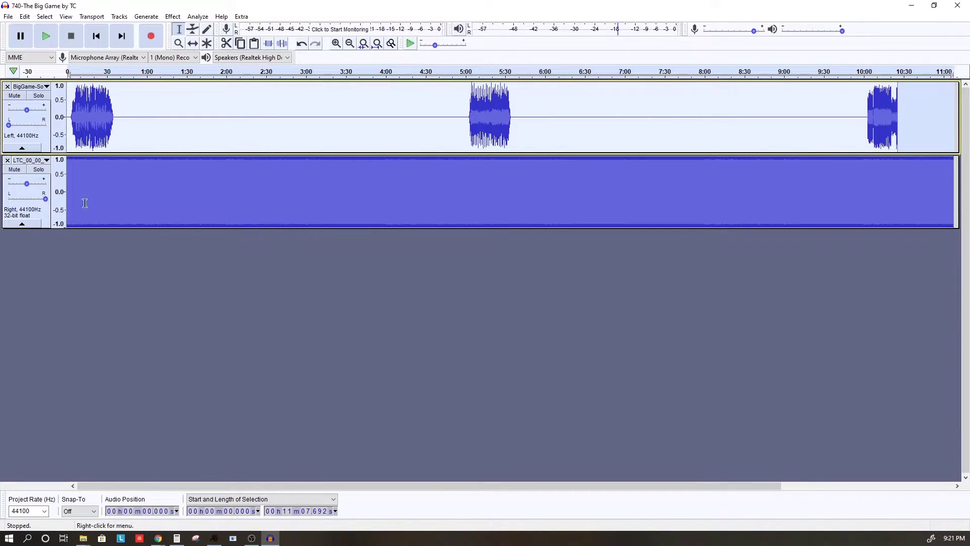
pyautogui.click(122, 18)
pyautogui.moveTo(144, 43)
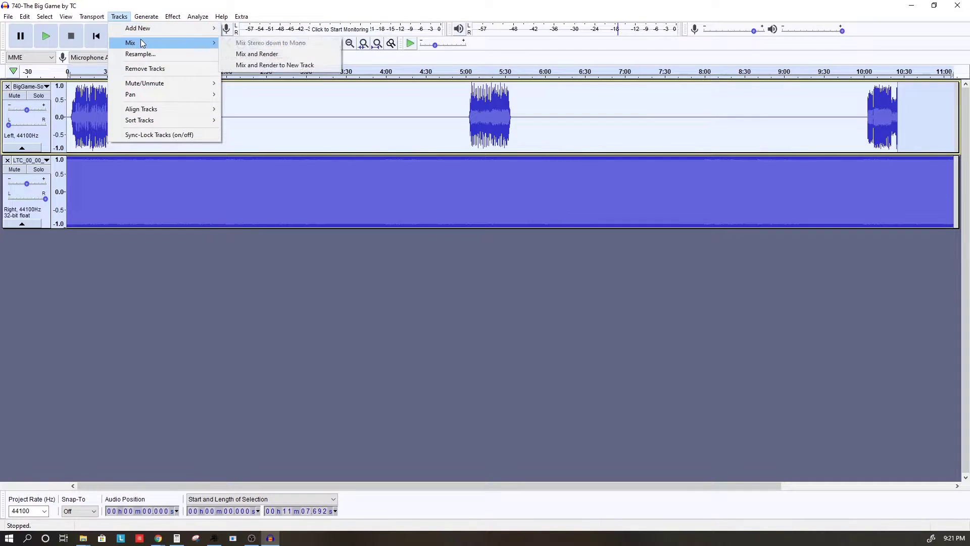
pyautogui.click(270, 65)
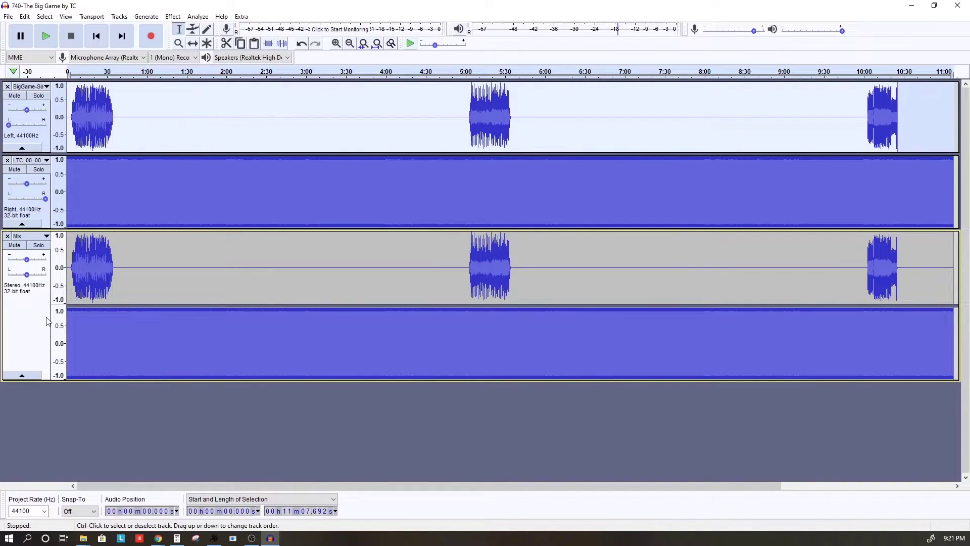
# Remove the original LTC and song tracks, keeping only the stereo Mix track
pyautogui.click(21, 313)
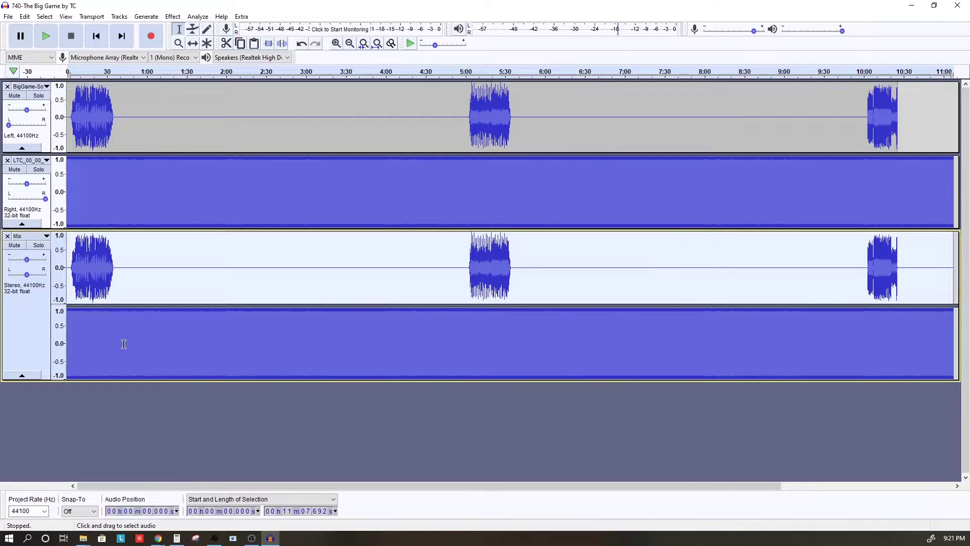
pyautogui.click(7, 161)
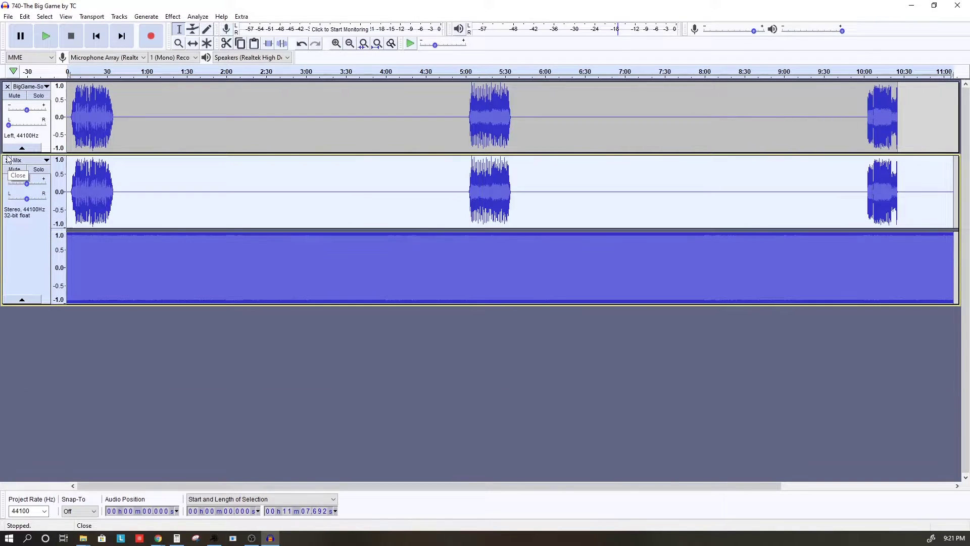
pyautogui.click(7, 87)
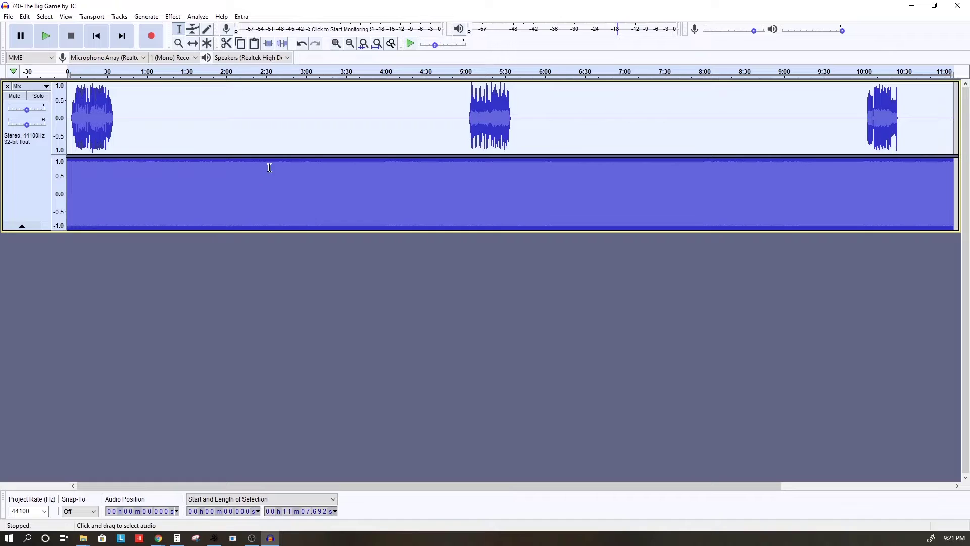
# Add two empty stereo tracks below the Mix track
pyautogui.click(120, 17)
pyautogui.moveTo(136, 30)
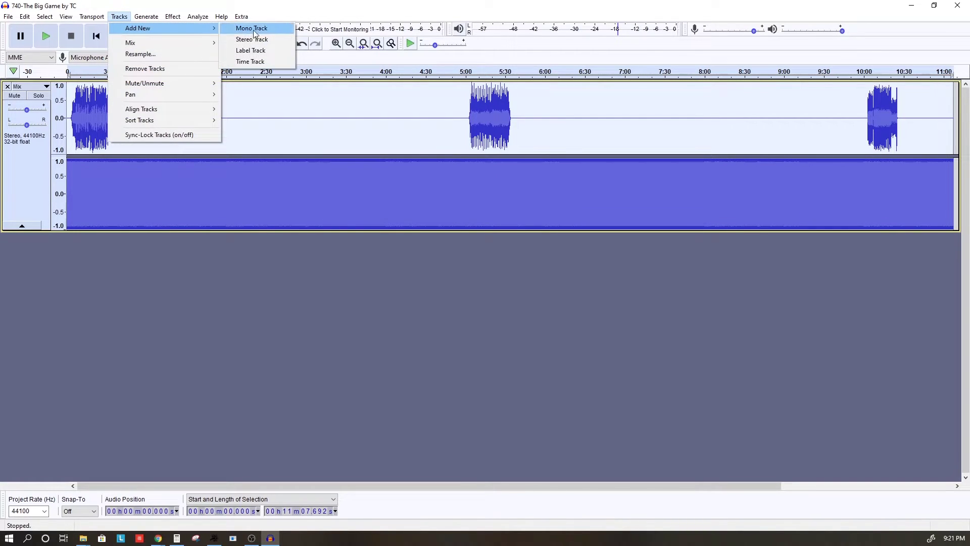
pyautogui.click(252, 40)
pyautogui.click(127, 19)
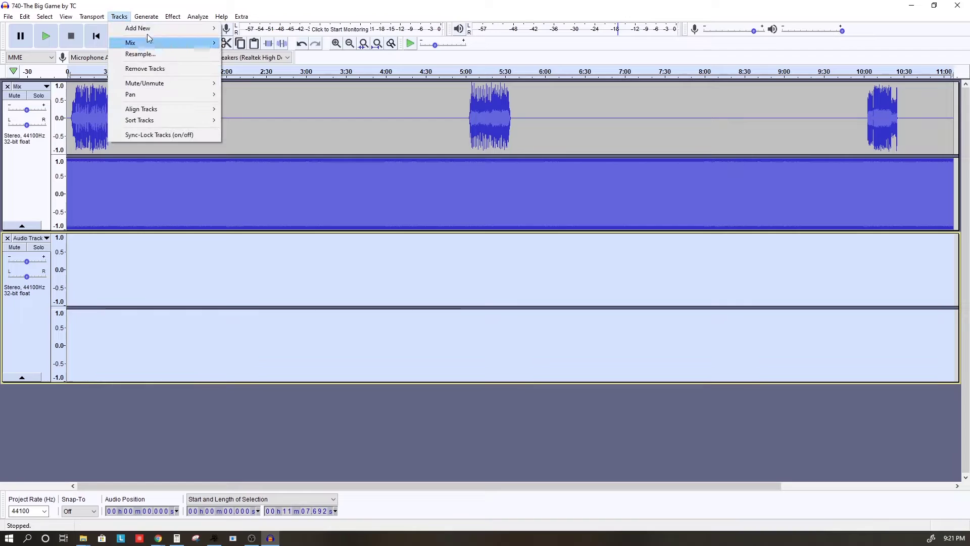
pyautogui.moveTo(139, 28)
pyautogui.click(252, 39)
# Split the Mix track at about 10:00.002, shortly before the third song starts
pyautogui.scroll(2, 335, 165)
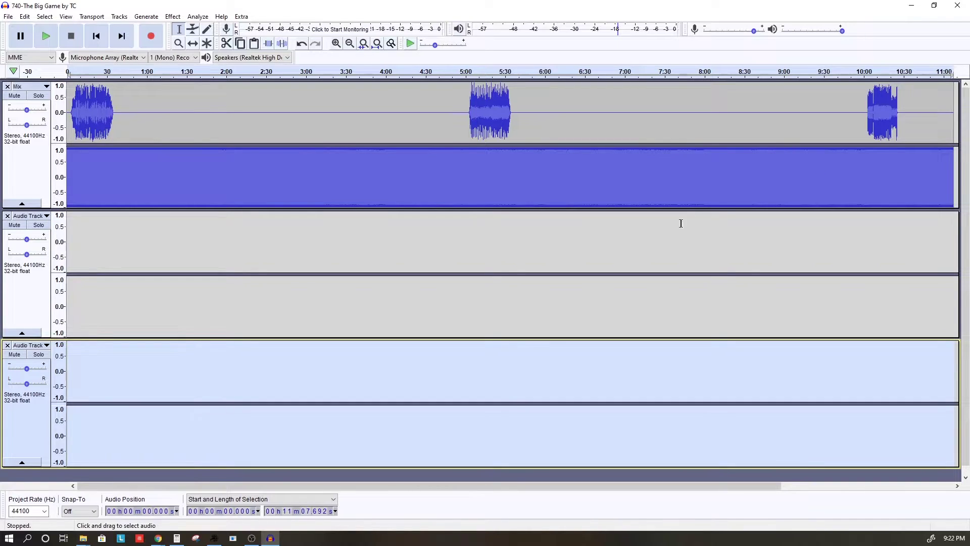
pyautogui.click(871, 113)
pyautogui.doubleClick(865, 112)
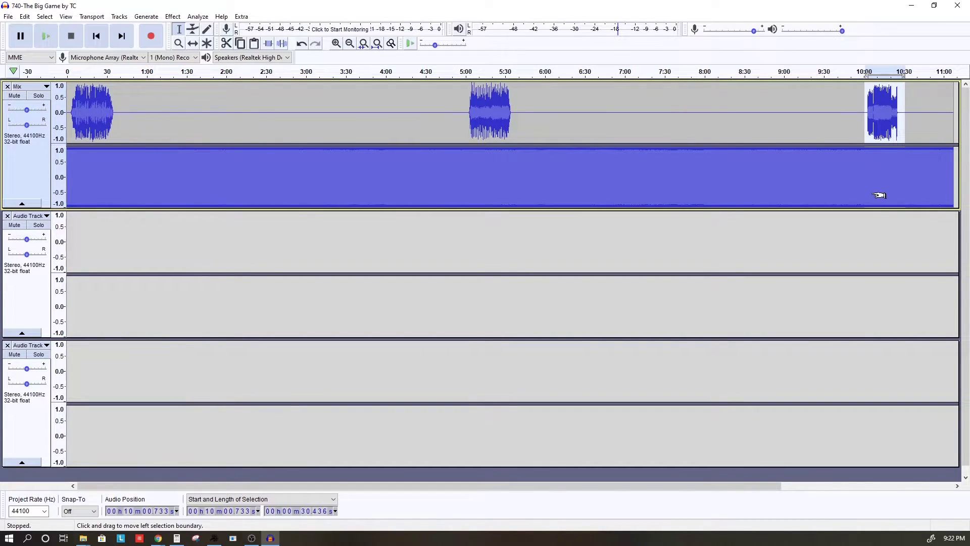
pyautogui.scroll(1, 880, 195)
pyautogui.scroll(2, 879, 195)
pyautogui.moveTo(782, 486); pyautogui.dragTo(859, 491)
pyautogui.scroll(1, 859, 473)
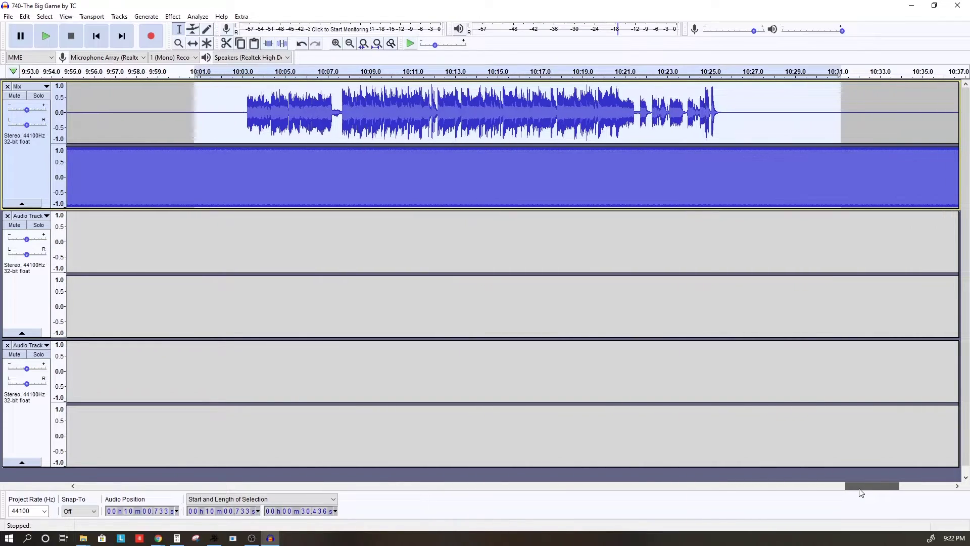
pyautogui.click(227, 112)
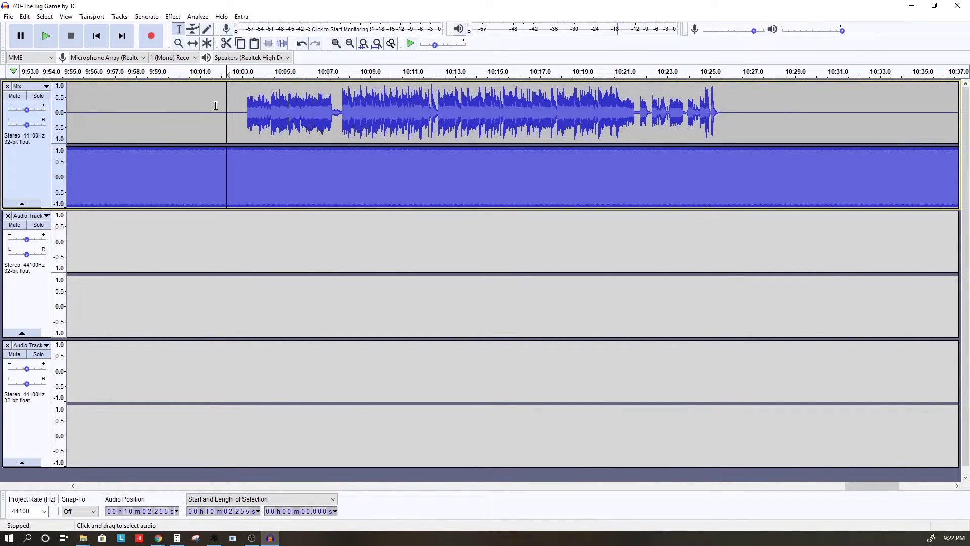
pyautogui.click(200, 107)
pyautogui.moveTo(198, 107); pyautogui.dragTo(178, 116)
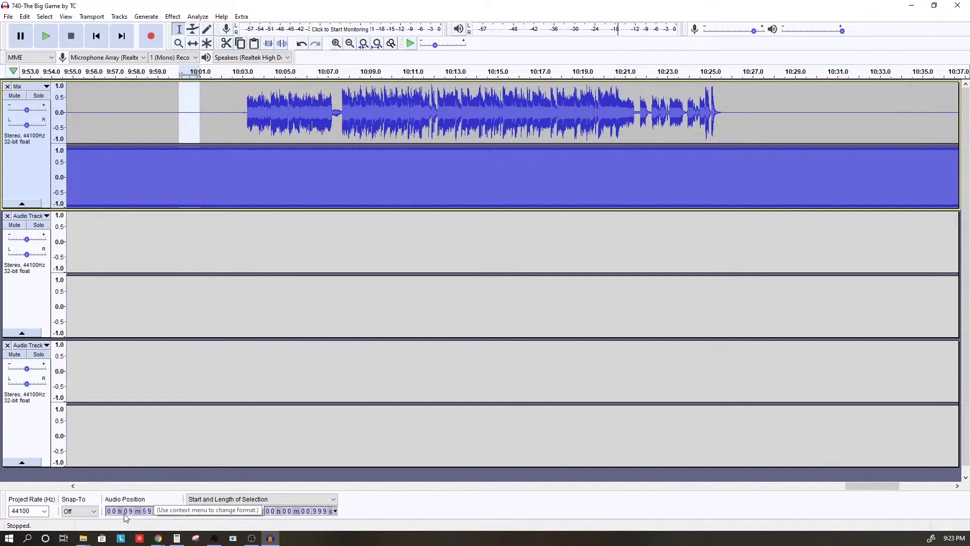
pyautogui.click(181, 97)
pyautogui.hotkey('ctrl', '1')
pyautogui.hotkey('ctrl', '1')
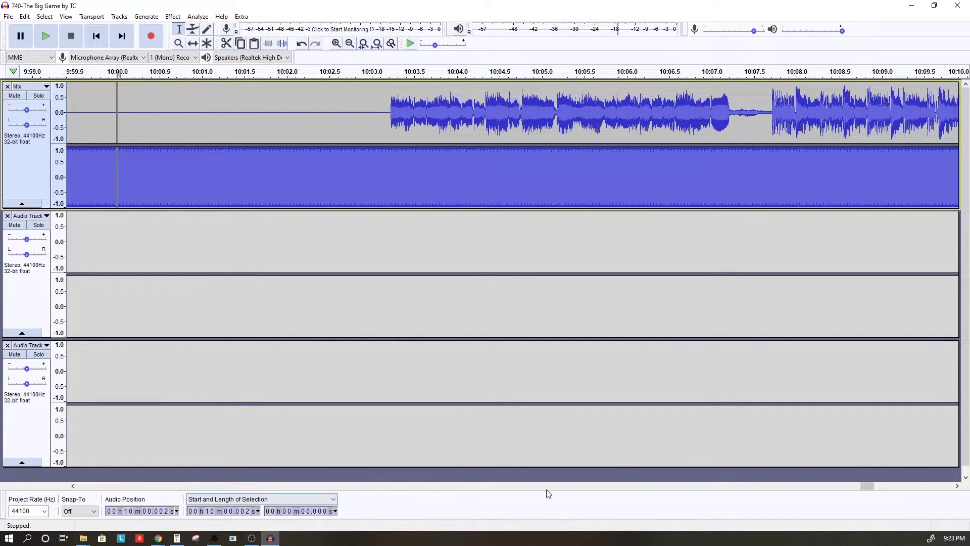
# Split the Mix track at about 10:26.889, just after the third song ends
pyautogui.scroll(-3, 565, 371)
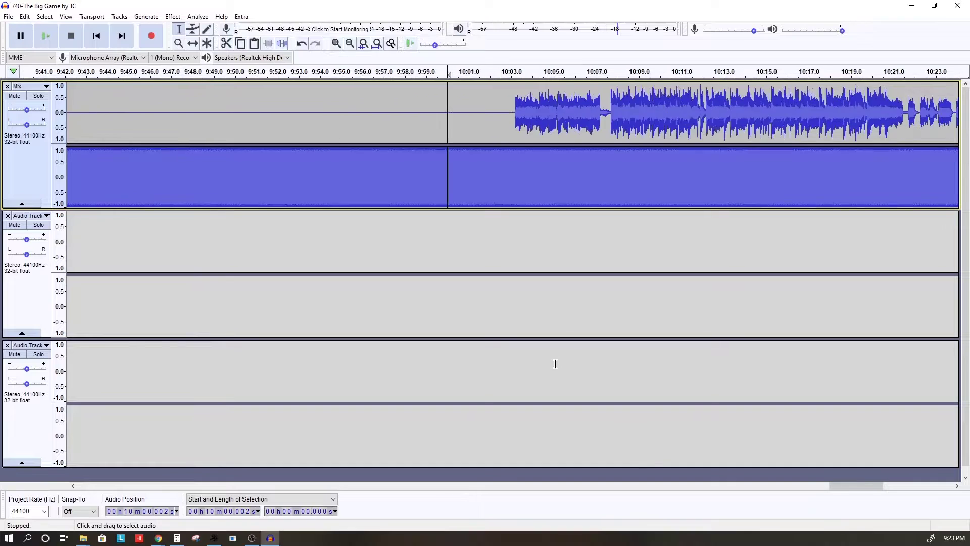
pyautogui.moveTo(802, 484); pyautogui.dragTo(815, 484)
pyautogui.click(678, 127)
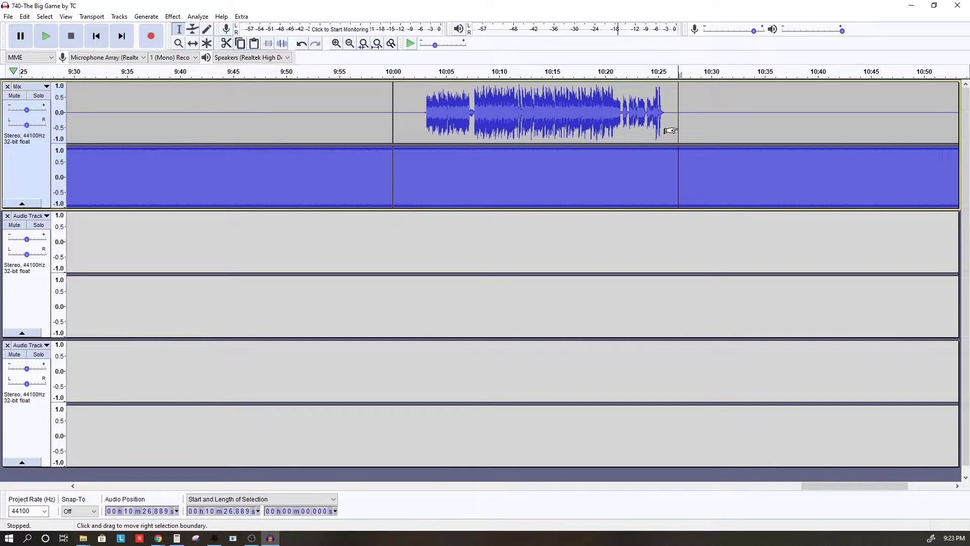
pyautogui.press('space')
# Select the third song's clip in the Mix track and move it into the second empty stereo track with Time Shift
pyautogui.hotkey('ctrl', '3')
pyautogui.hotkey('ctrl', '3')
pyautogui.hotkey('ctrl', '3')
pyautogui.hotkey('ctrl', '3')
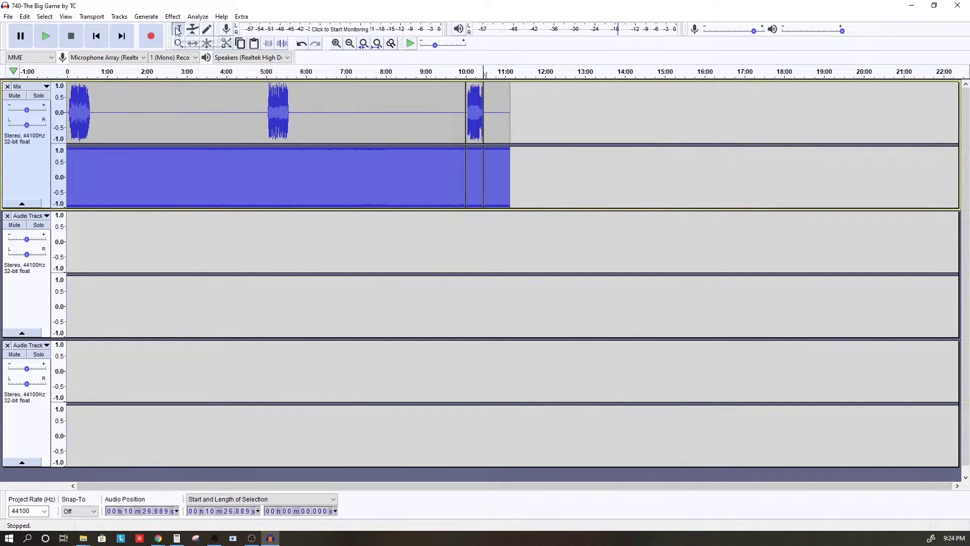
pyautogui.doubleClick(473, 125)
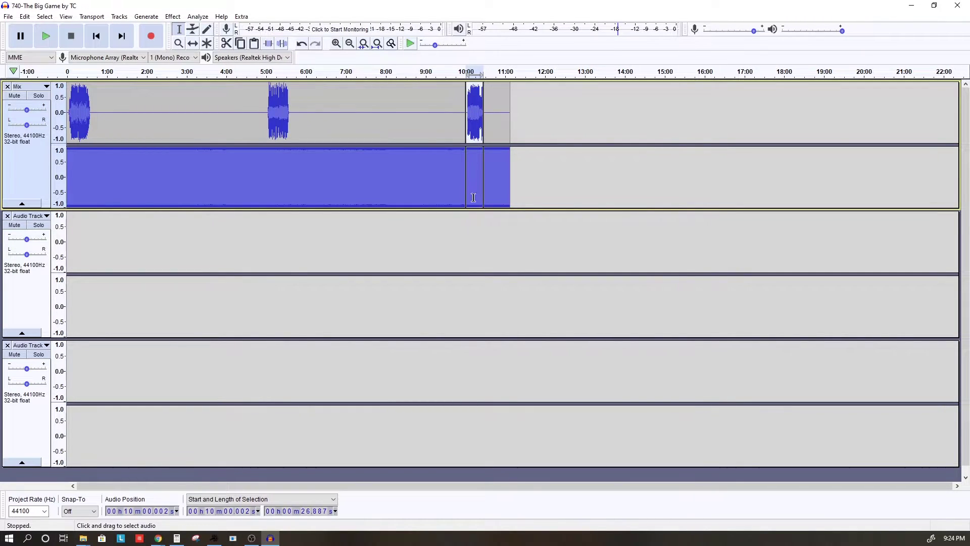
pyautogui.click(192, 43)
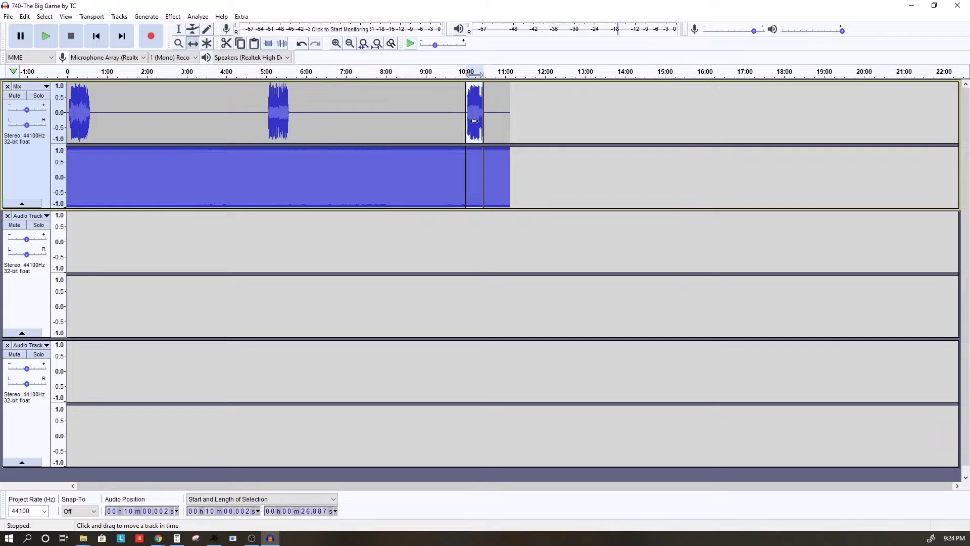
pyautogui.moveTo(473, 121); pyautogui.dragTo(75, 404)
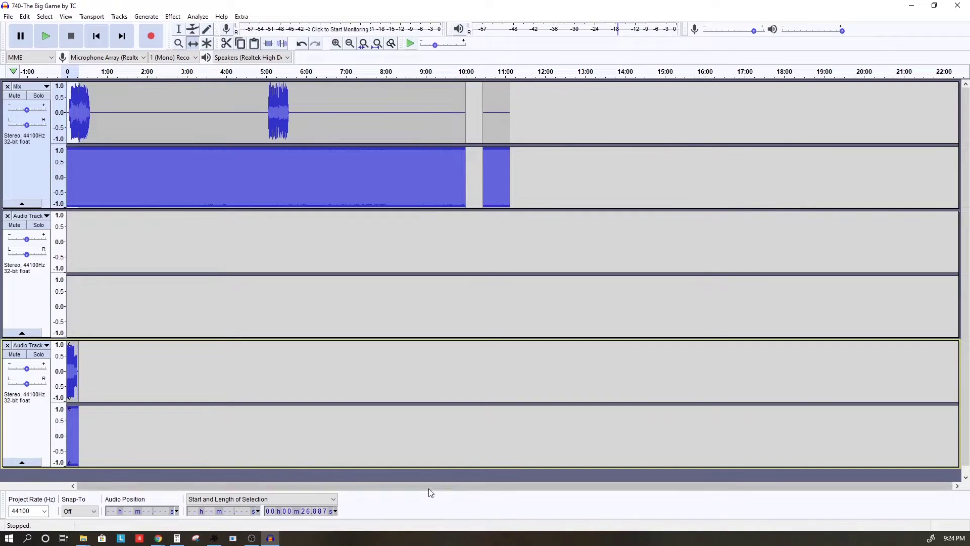
# Bring the third song's clip fully onto the timeline and align its track's start to zero
pyautogui.moveTo(69, 380); pyautogui.dragTo(95, 382)
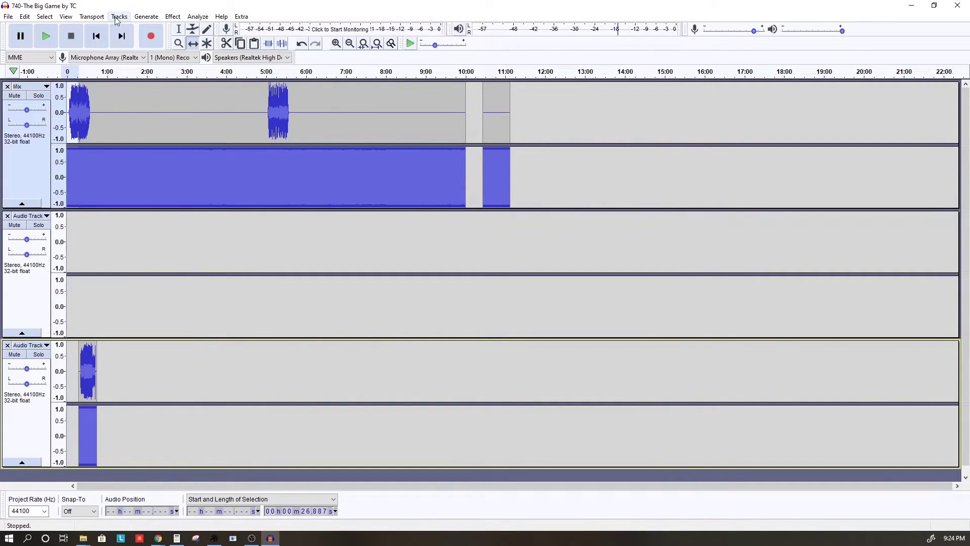
pyautogui.press('F1')
pyautogui.doubleClick(86, 369)
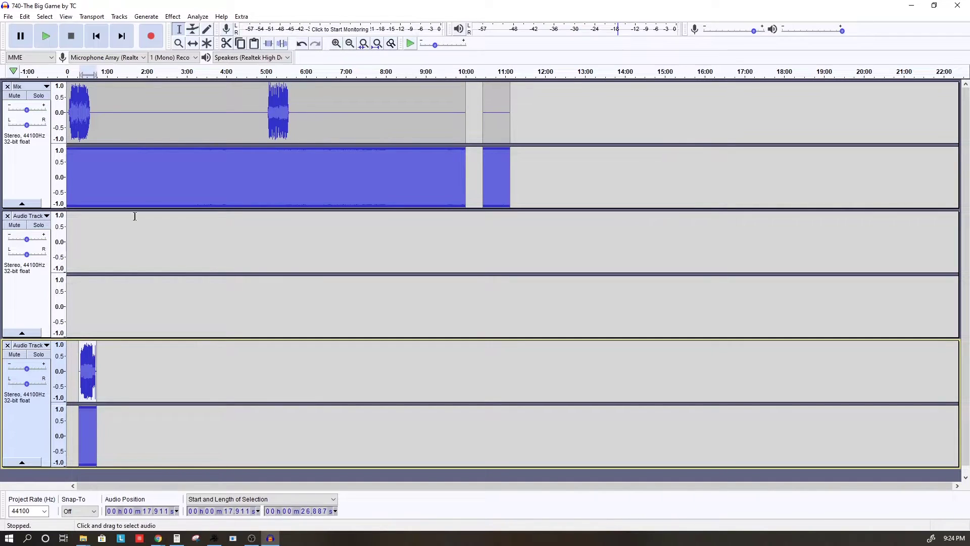
pyautogui.click(120, 17)
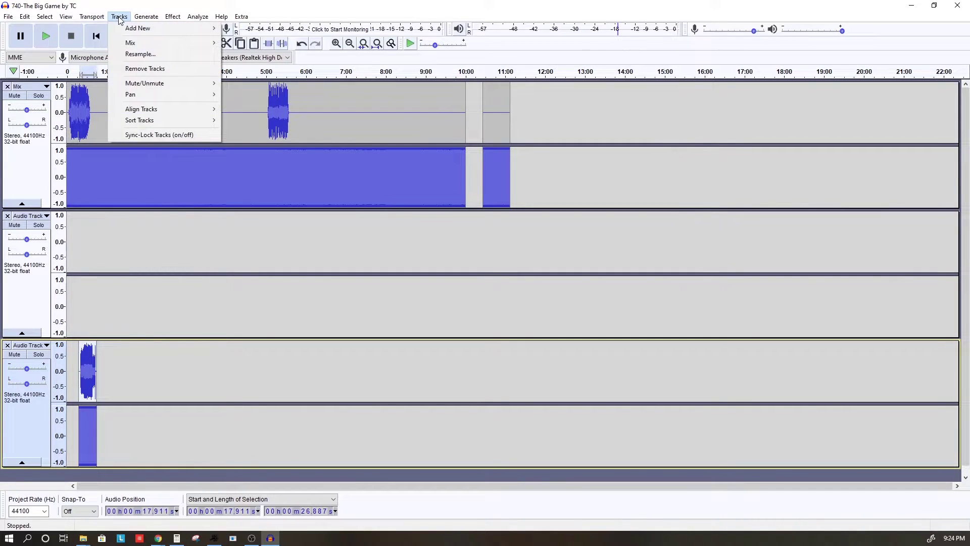
pyautogui.moveTo(162, 108)
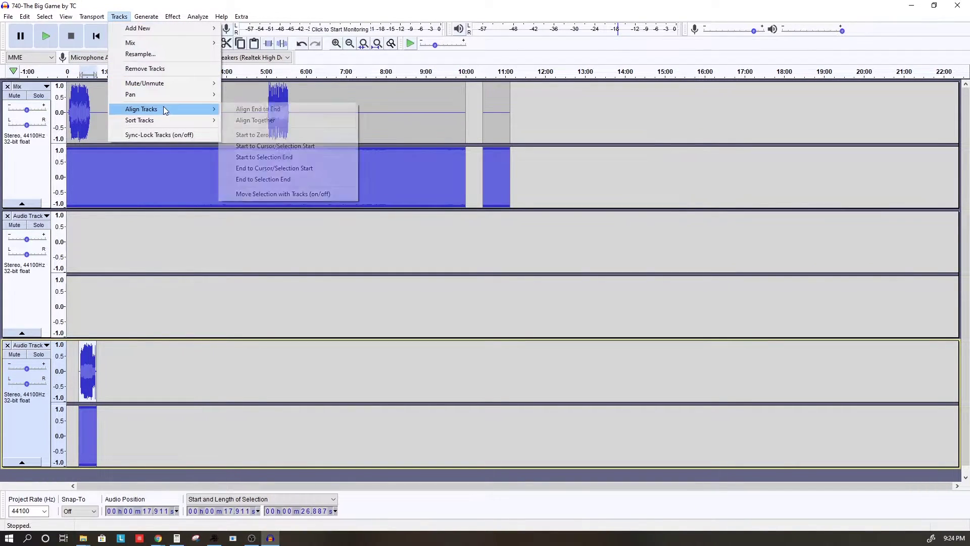
pyautogui.click(255, 135)
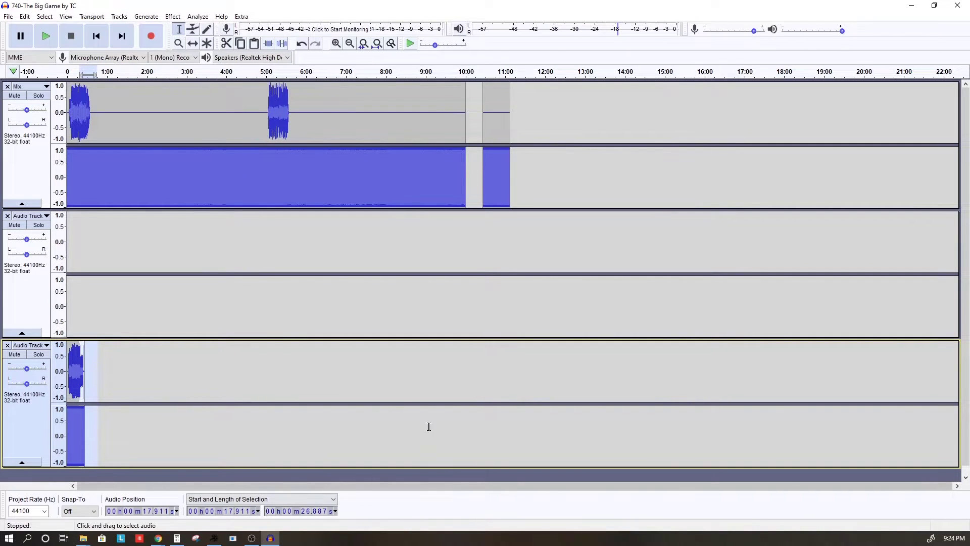
# Split the Mix track at about 5:00.001, before the second song starts, and at about 5:37.021, just after it ends
pyautogui.click(262, 127)
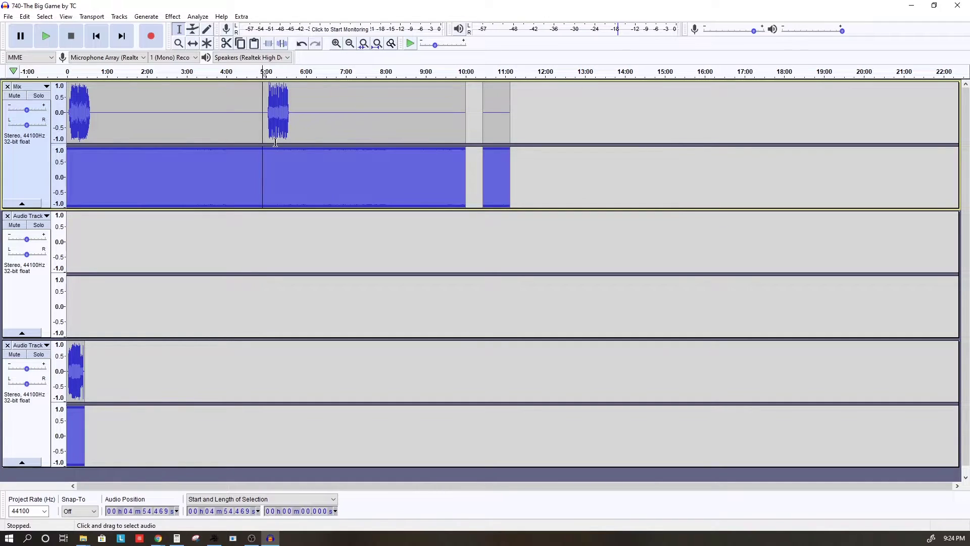
pyautogui.keyDown('ctrl'); pyautogui.scroll(5, 275, 143); pyautogui.keyUp('ctrl')
pyautogui.click(205, 121)
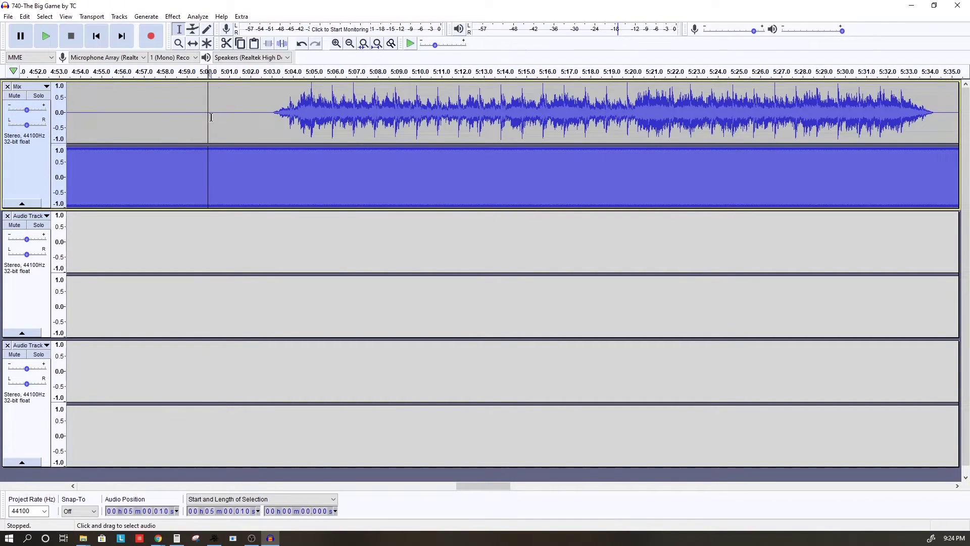
pyautogui.keyDown('ctrl'); pyautogui.scroll(2, 204, 122); pyautogui.keyUp('ctrl')
pyautogui.keyDown('ctrl'); pyautogui.scroll(1, 204, 121); pyautogui.keyUp('ctrl')
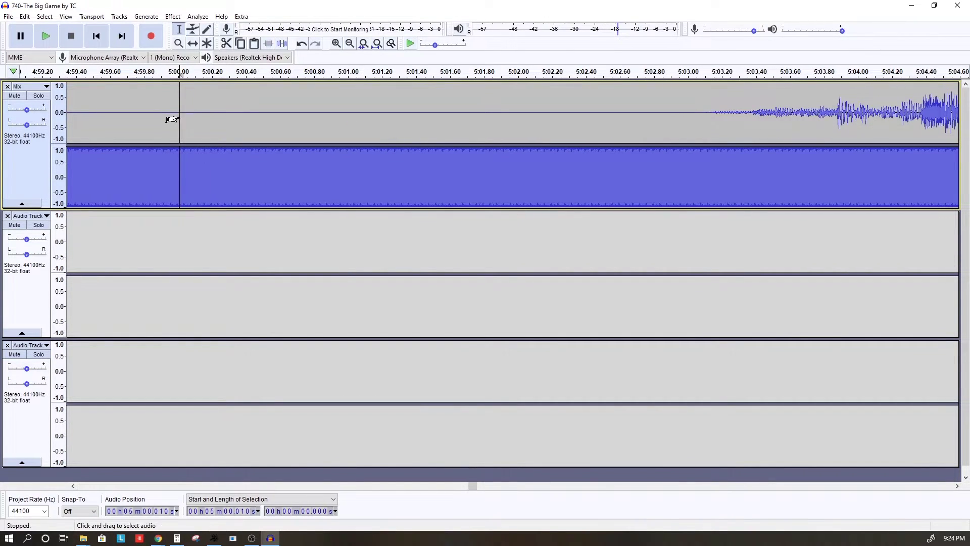
pyautogui.click(179, 94)
pyautogui.keyDown('ctrl'); pyautogui.scroll(2, 208, 101); pyautogui.keyUp('ctrl')
pyautogui.click(207, 101)
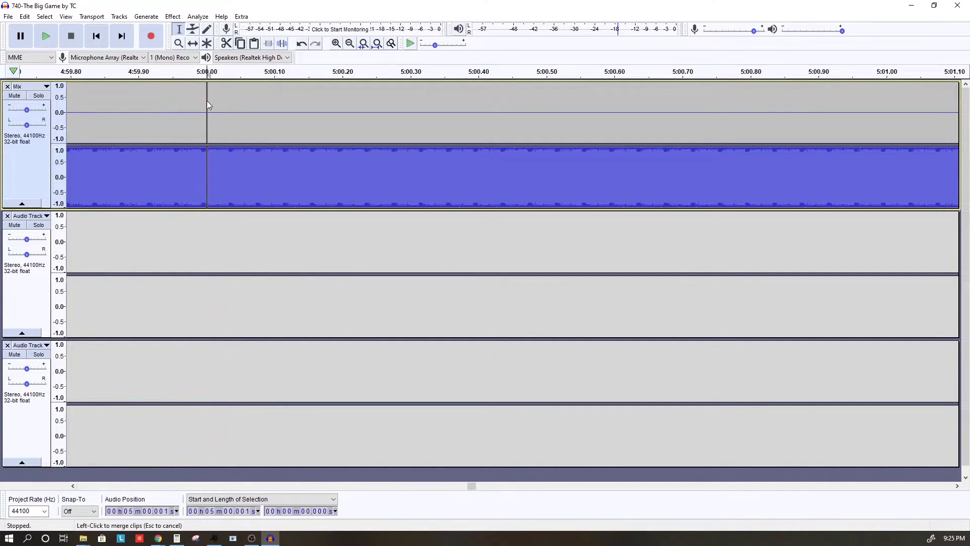
pyautogui.keyDown('ctrl'); pyautogui.scroll(-8, 283, 203); pyautogui.keyUp('ctrl')
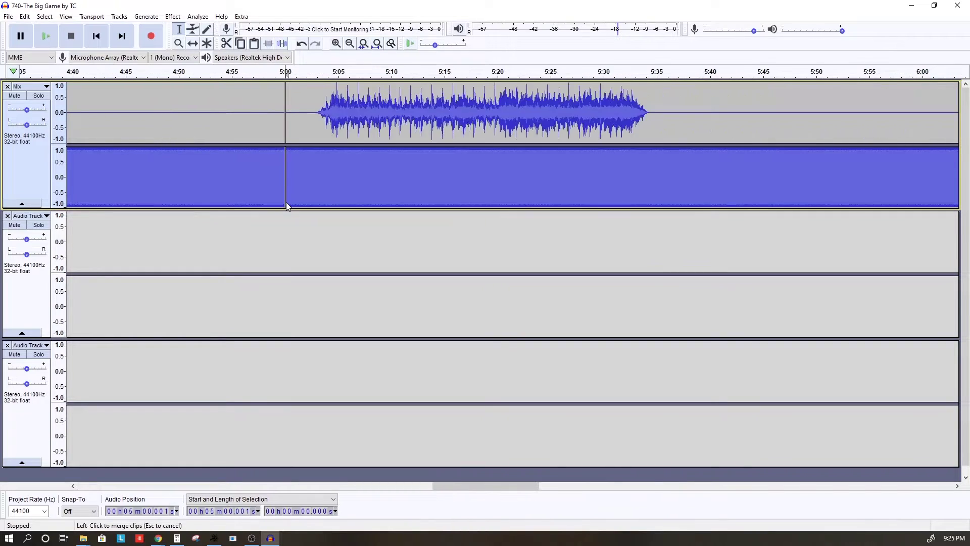
pyautogui.click(384, 129)
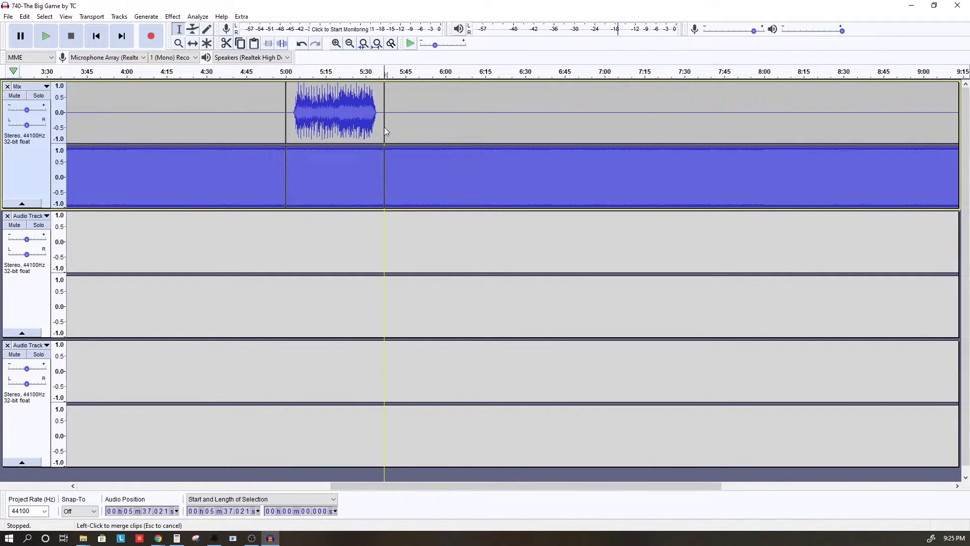
# Select the second song's clip in the Mix track and move it into the first empty stereo track with Time Shift
pyautogui.click(327, 103)
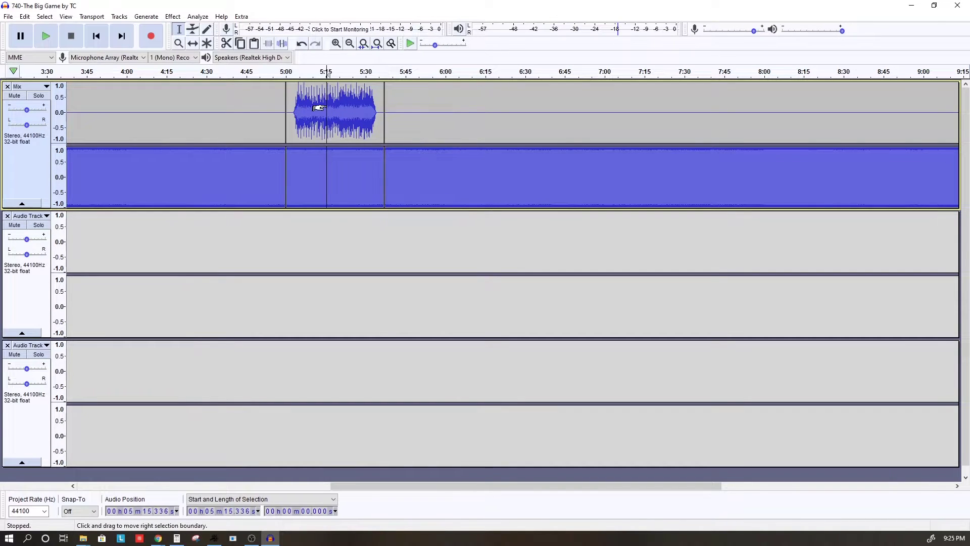
pyautogui.doubleClick(318, 107)
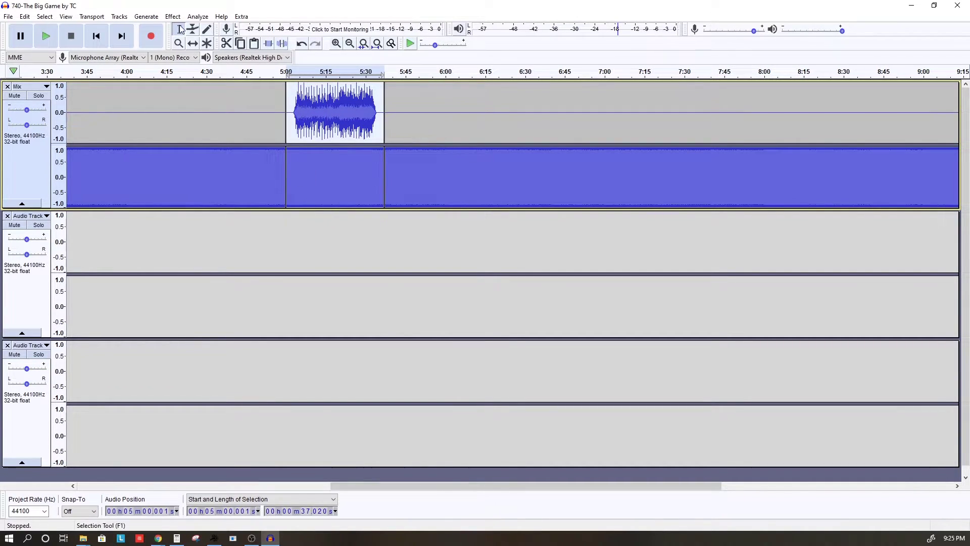
pyautogui.click(193, 45)
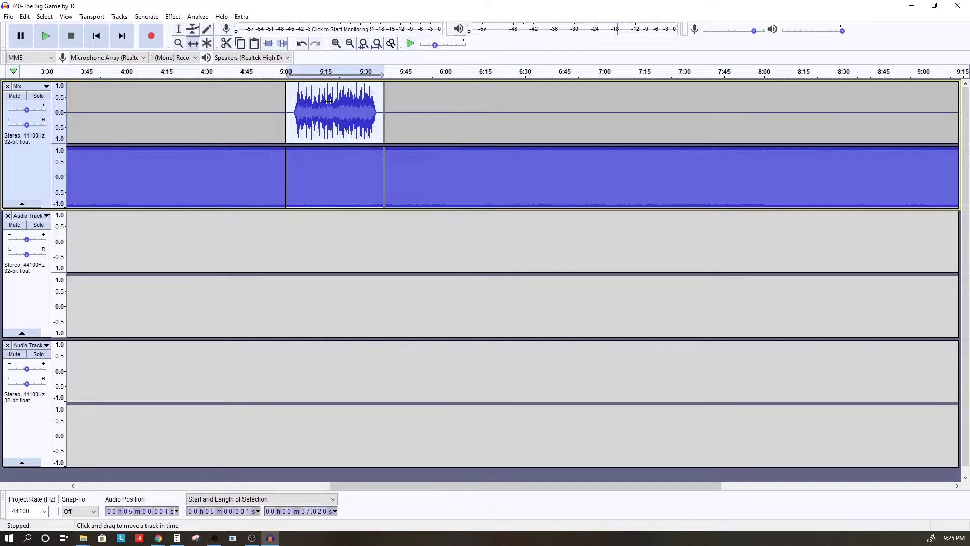
pyautogui.moveTo(328, 101); pyautogui.dragTo(224, 273)
# Select the second song's clip in its new track and align the track's start to zero
pyautogui.click(179, 29)
pyautogui.click(225, 248)
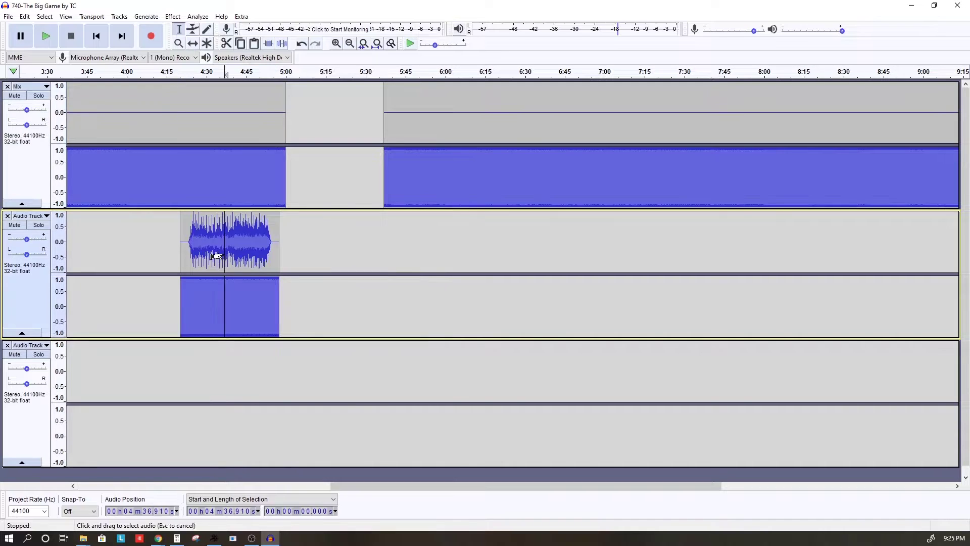
pyautogui.doubleClick(194, 231)
pyautogui.click(119, 17)
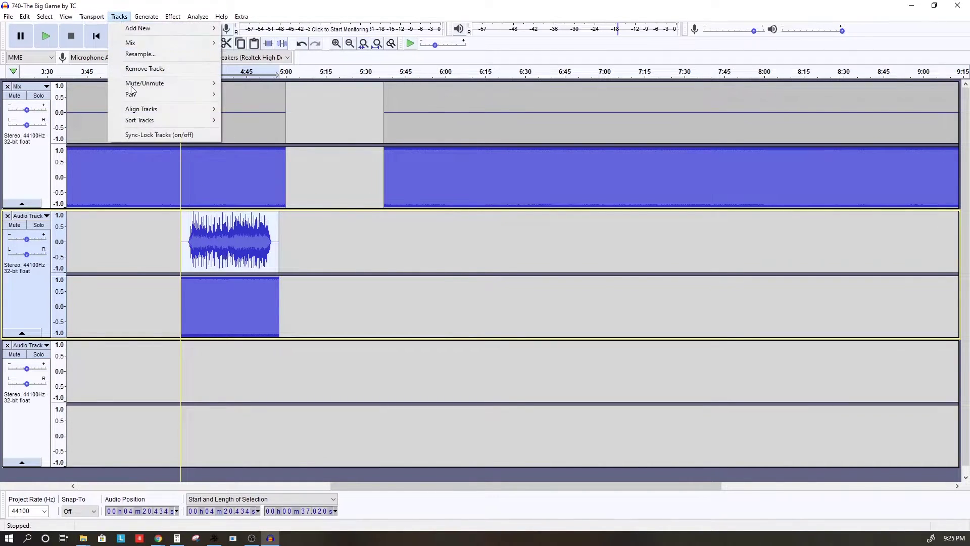
pyautogui.moveTo(174, 109)
pyautogui.click(256, 132)
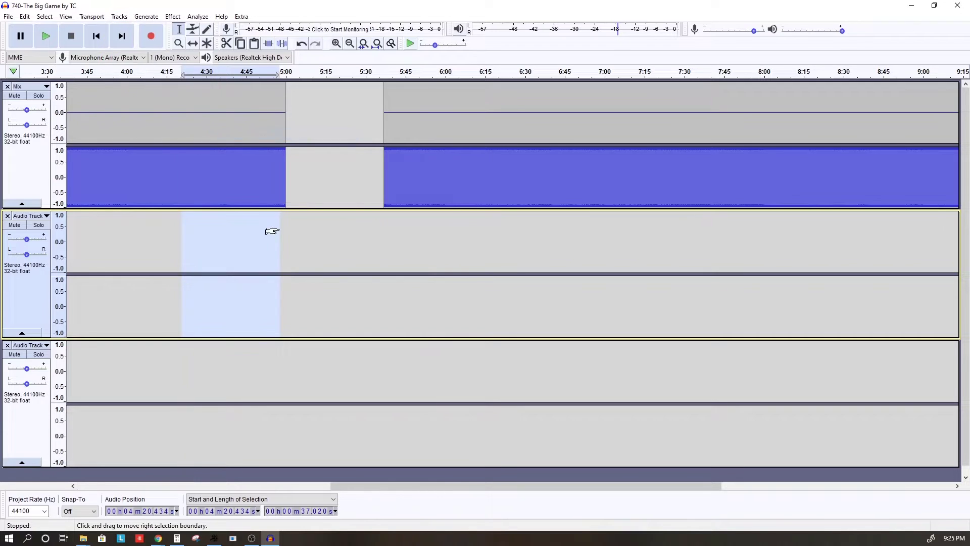
pyautogui.scroll(-8, 321, 266)
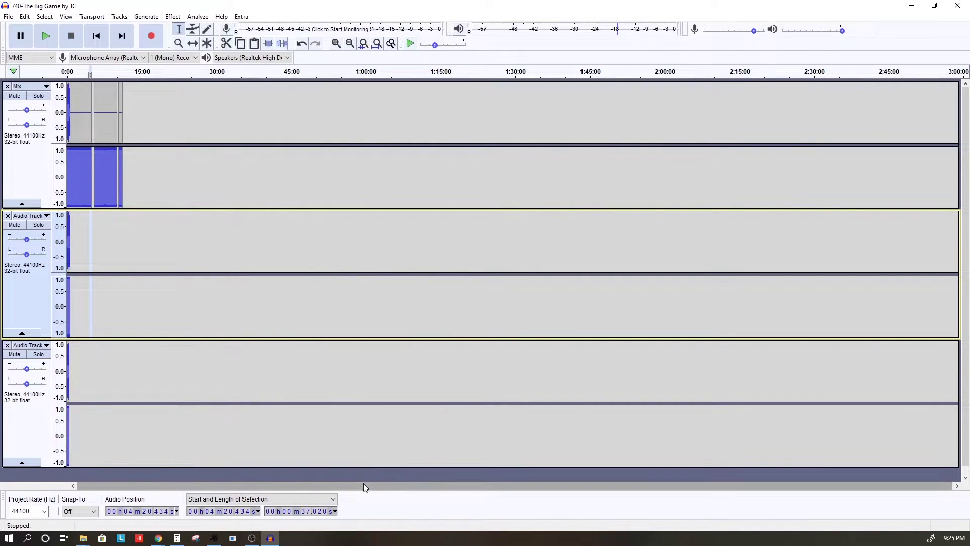
pyautogui.scroll(3, 77, 486)
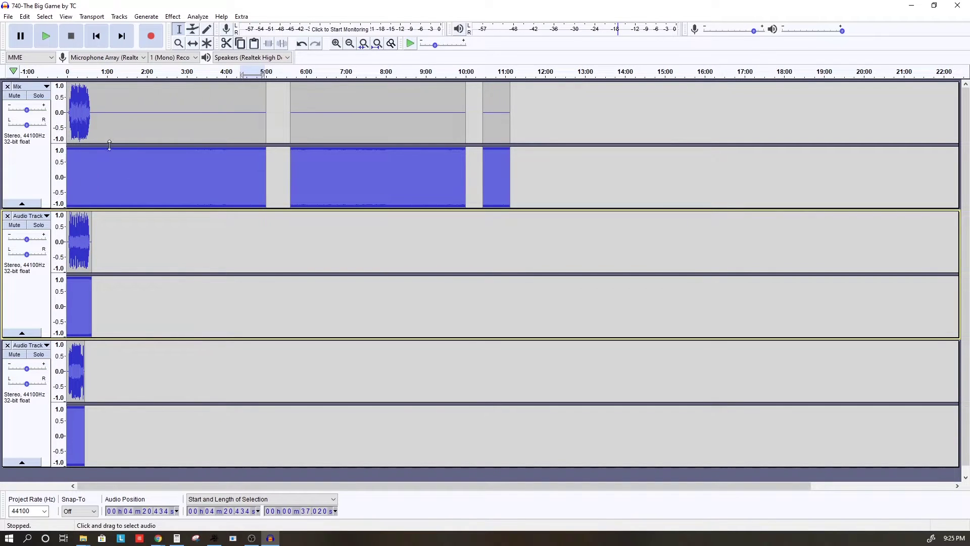
# Split the Mix track just after the first song and delete the leftover timecode clips that follow it
pyautogui.hotkey('ctrl', 'z')
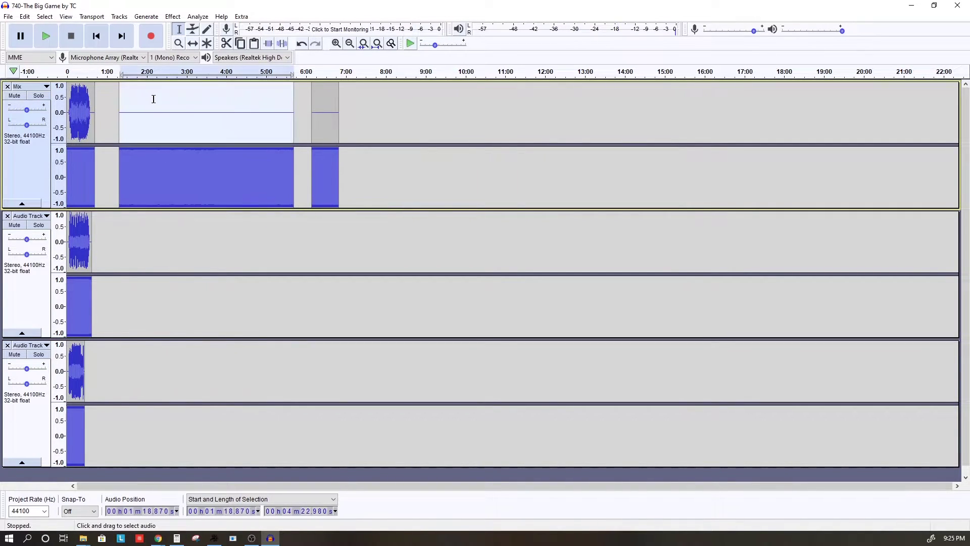
pyautogui.press('Delete')
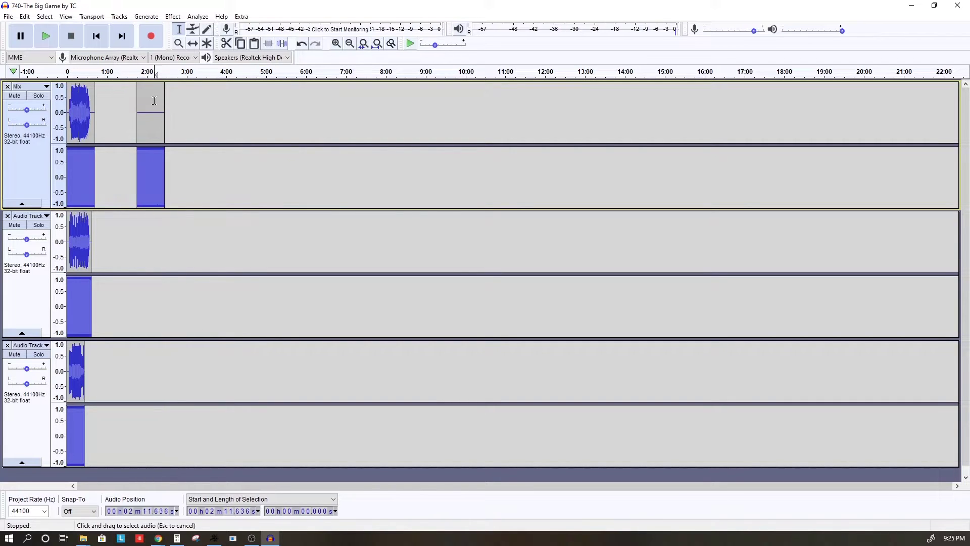
pyautogui.doubleClick(154, 100)
pyautogui.press('Delete')
# Rename the Mix track as BigGame-Song1-Dubstep-TCR0m
pyautogui.click(47, 87)
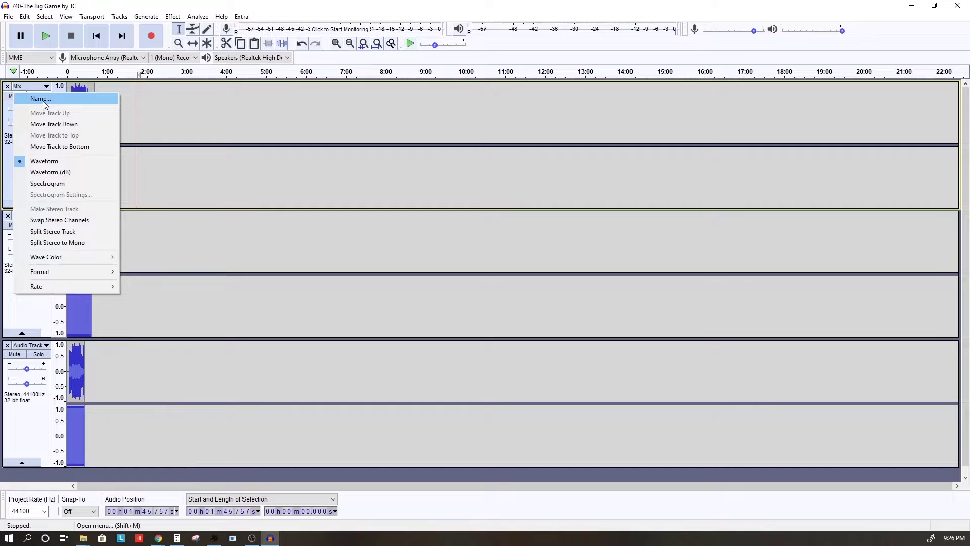
pyautogui.click(44, 101)
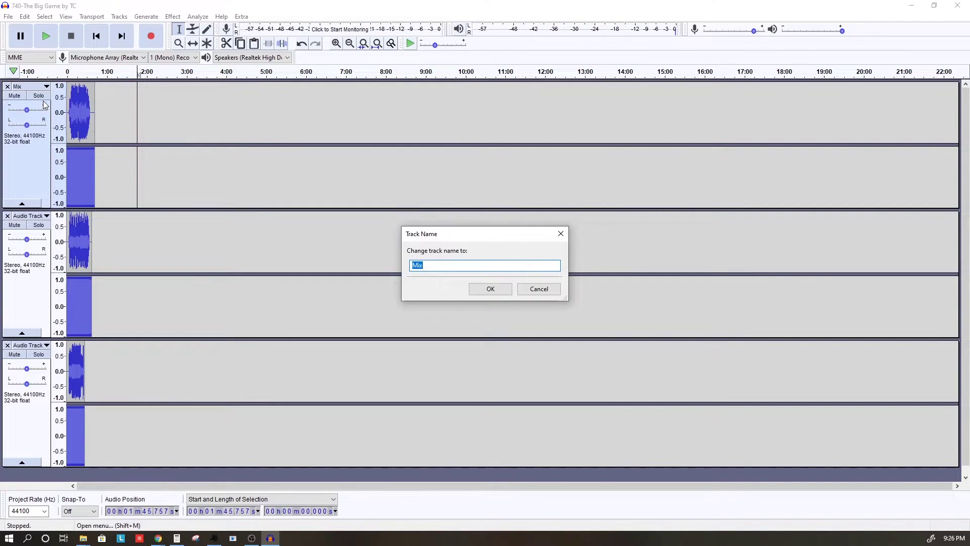
pyautogui.write('BigGame-Song1-Dubstep-TCR0m')
pyautogui.click(490, 289)
# Rename the second song's track as BigGame-Song2-GoingHigher-TCR5m
pyautogui.click(28, 215)
pyautogui.click(66, 229)
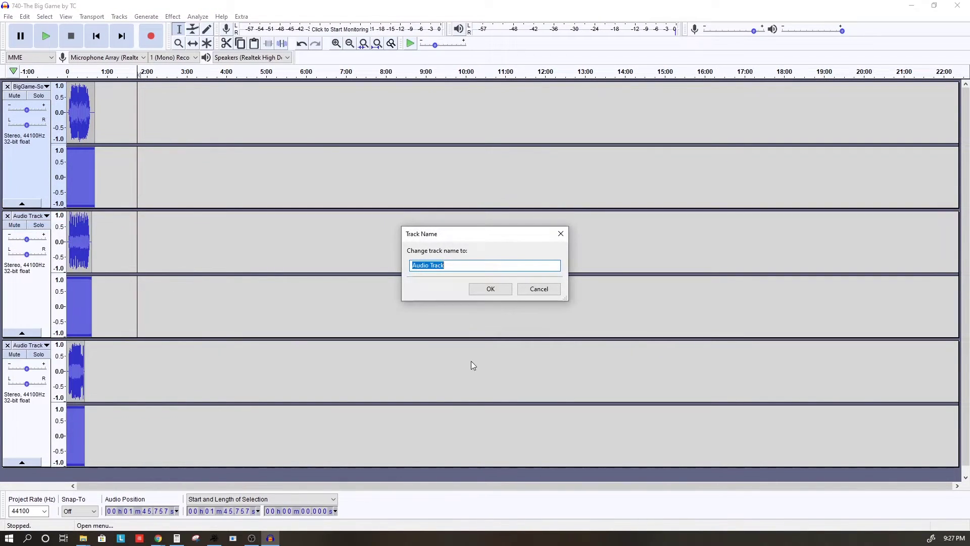
pyautogui.write('Big')
pyautogui.write('Game-Song2-GoingHigher-TCR5m')
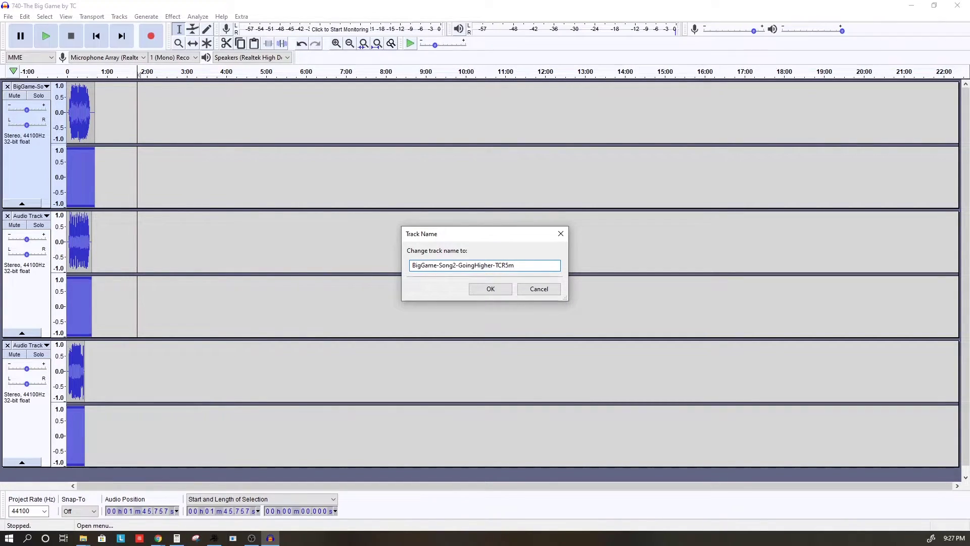
pyautogui.press('Return')
# Rename the third song's track as BigGame-Song3-Punky-TCMR
pyautogui.click(28, 345)
pyautogui.click(40, 155)
pyautogui.write('BigGame-Song3-Pu')
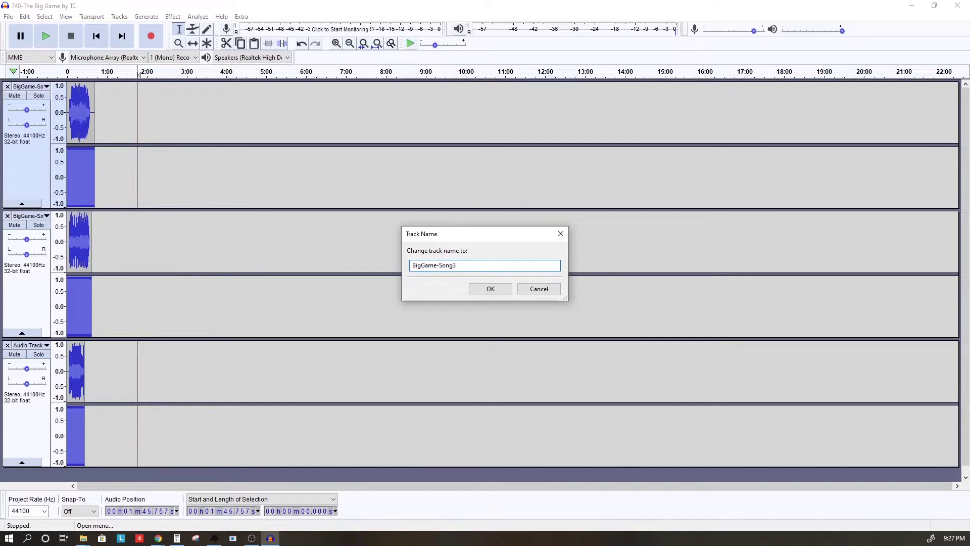
pyautogui.write('nky-TCMR')
pyautogui.click(492, 294)
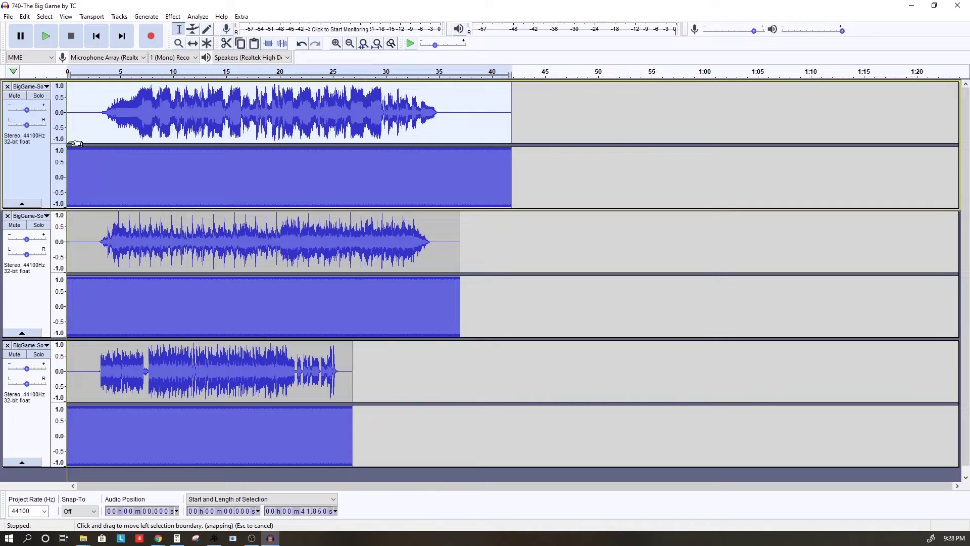
pyautogui.click(182, 376)
pyautogui.click(115, 425)
pyautogui.click(87, 373)
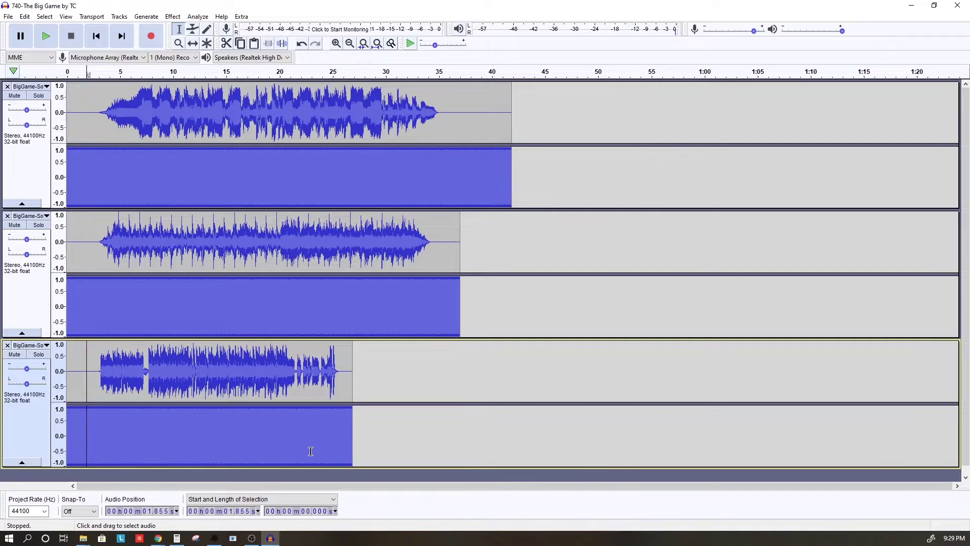
pyautogui.click(109, 436)
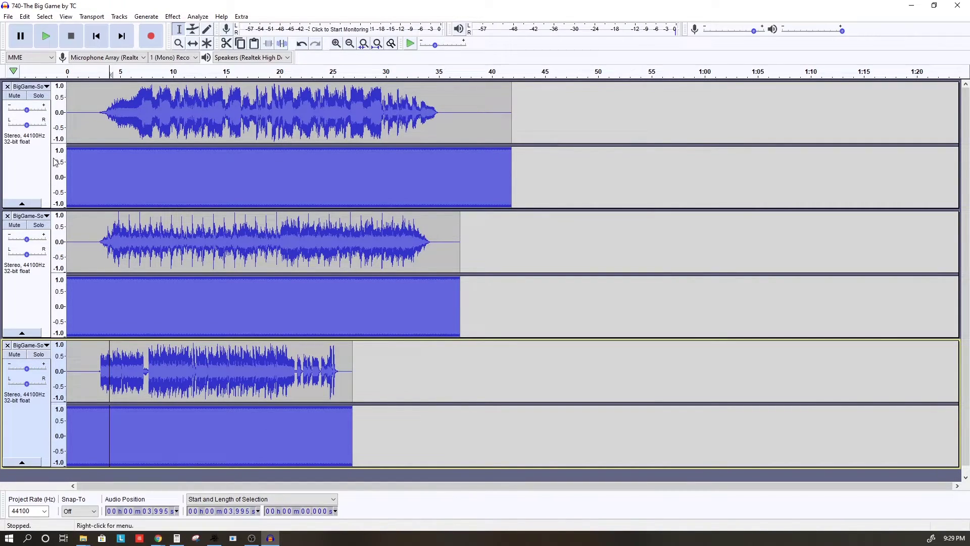
# Solo the first song's track and export it as the WAV file BigGame-Song1-Dubstep-TCR0m in the BigGame-TC folder
pyautogui.click(39, 96)
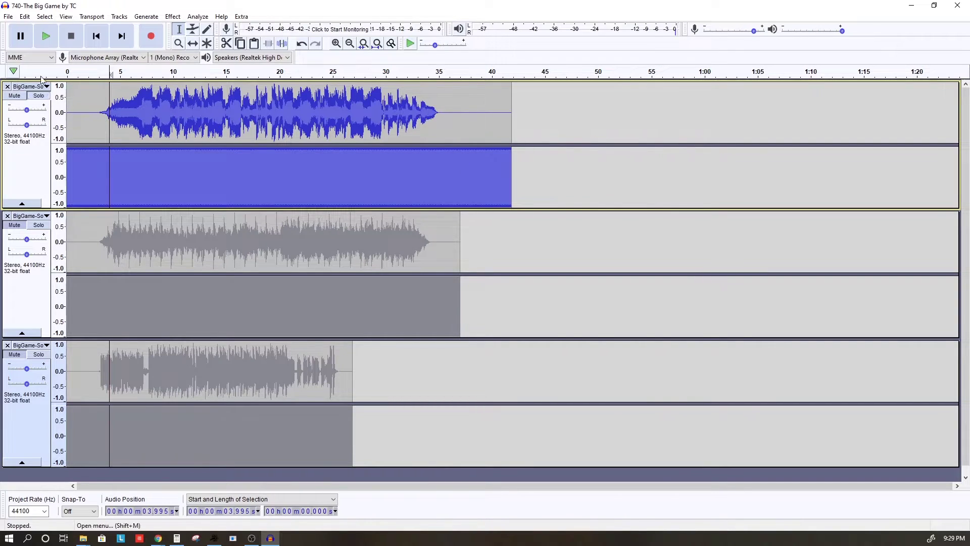
pyautogui.click(9, 17)
pyautogui.moveTo(40, 98)
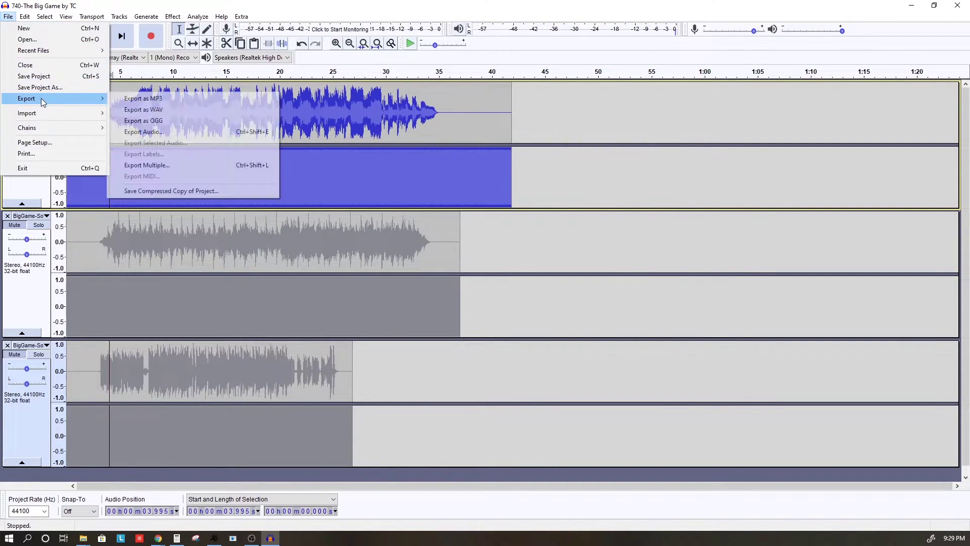
pyautogui.click(163, 109)
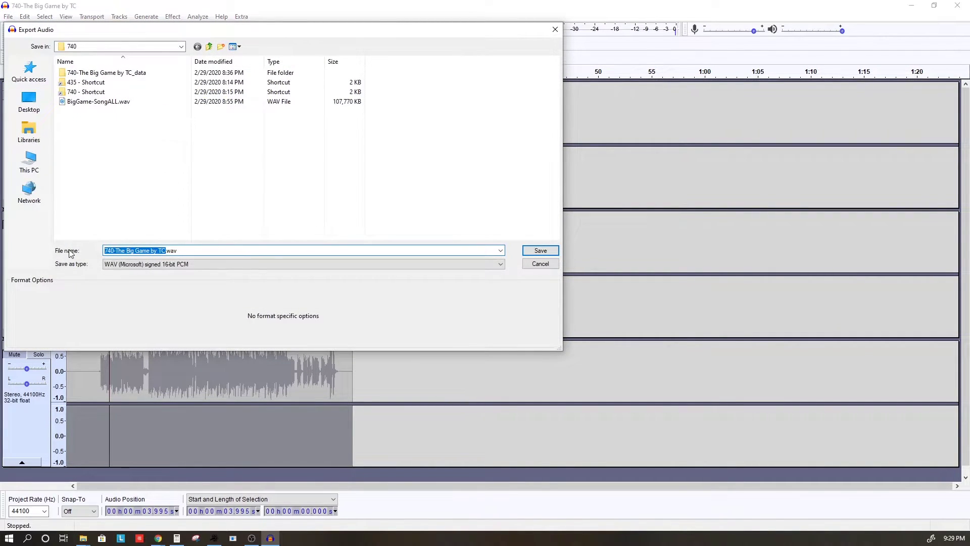
pyautogui.write('BigGame-Song')
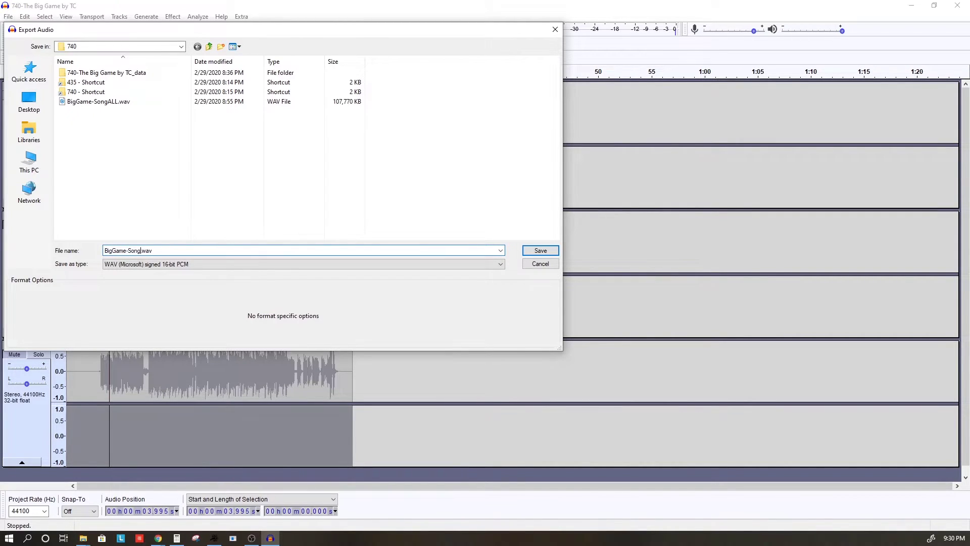
pyautogui.write('1-Dubstep')
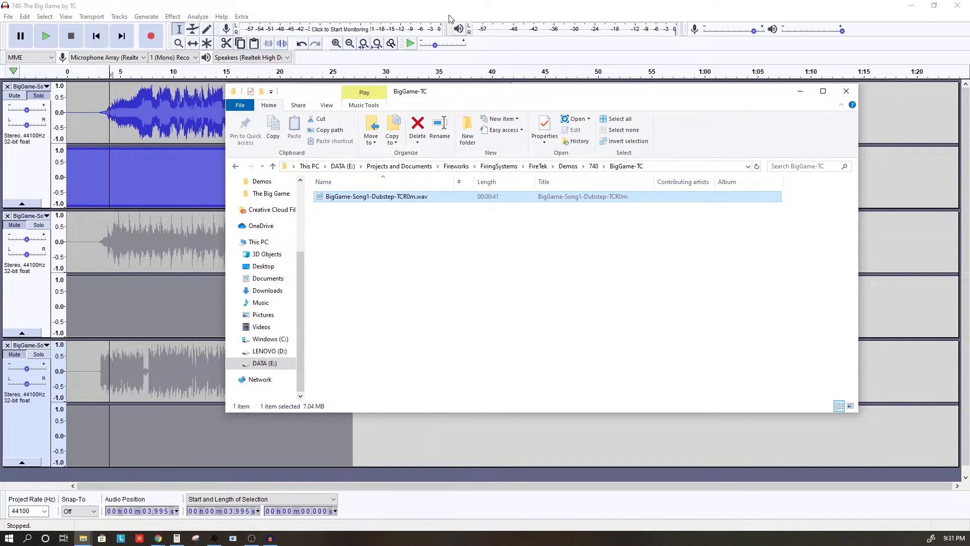
# Play the exported BigGame-Song1-Dubstep-TCR0m.wav to check its audio, pause it and close the player
pyautogui.doubleClick(324, 196)
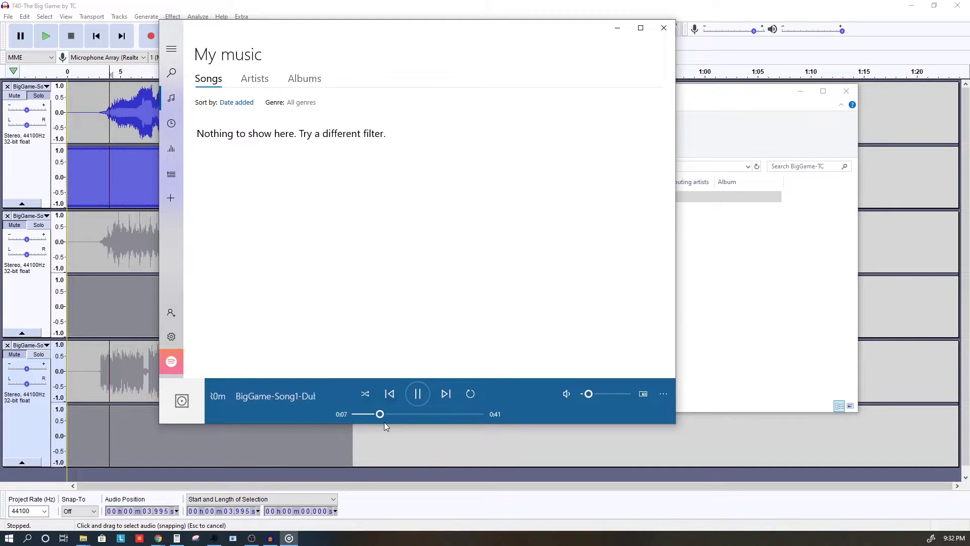
pyautogui.click(418, 396)
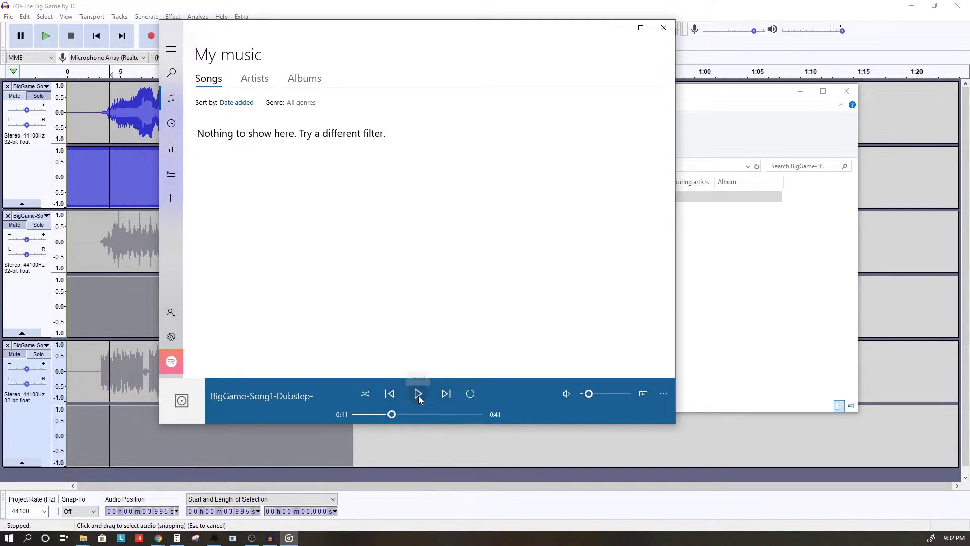
pyautogui.click(664, 28)
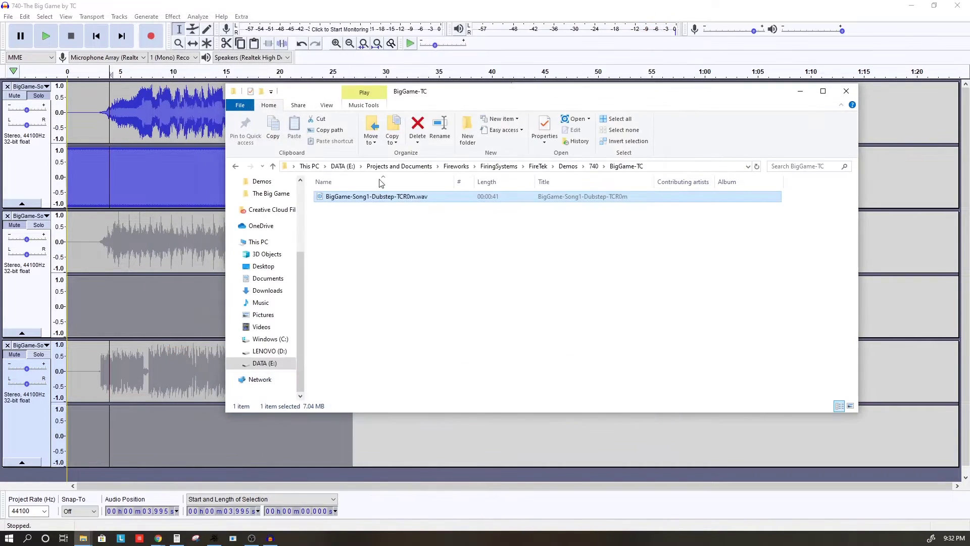
# Solo the second song's track and export it as the WAV file BigGame-Song2-GoingHigher-TCR5m in the BigGame-TC folder
pyautogui.click(38, 228)
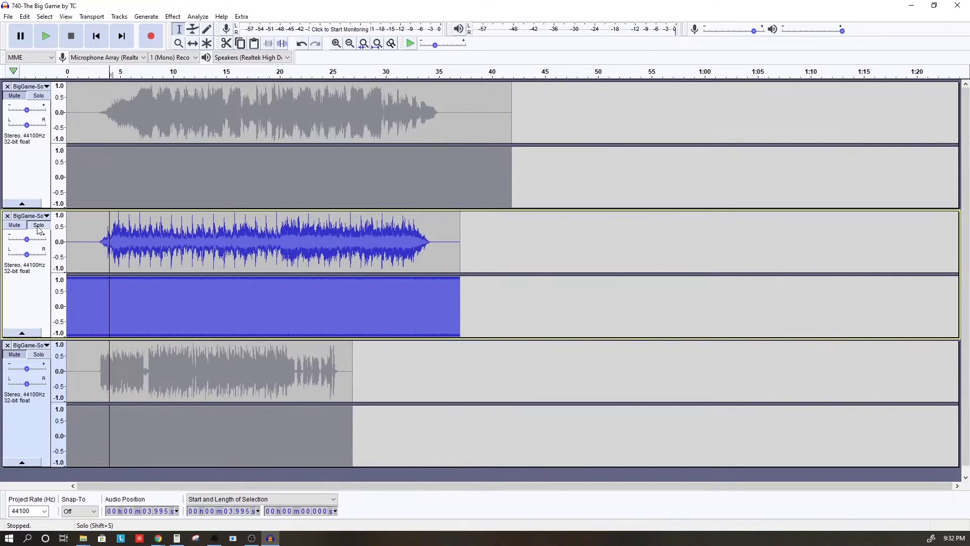
pyautogui.click(11, 19)
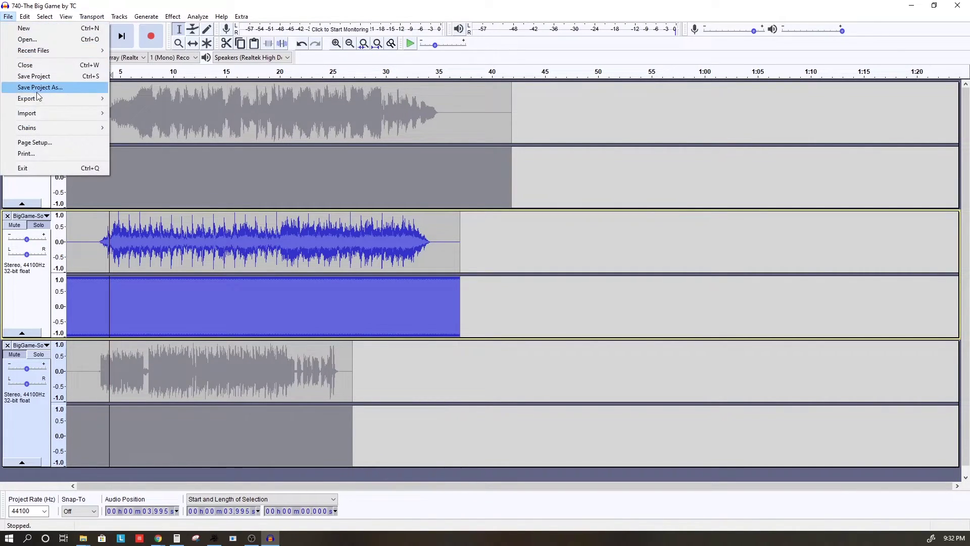
pyautogui.moveTo(84, 101)
pyautogui.click(147, 110)
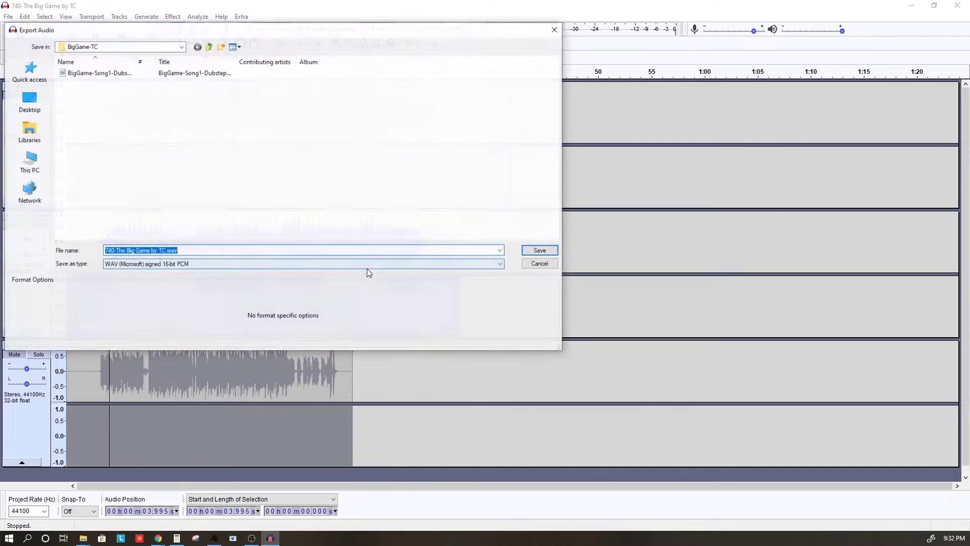
pyautogui.click(96, 76)
pyautogui.write('2-GoingHigher-TCR')
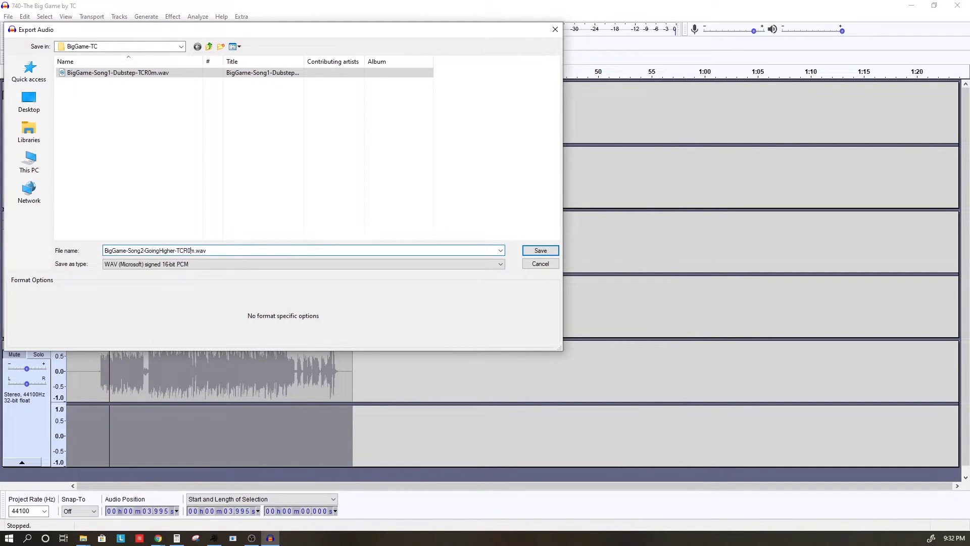
pyautogui.write('5')
pyautogui.press('Return')
# Set the second song's track title metadata to BigGame-Song2-GoingHigher-TCR5m and complete the export
pyautogui.hotkey('ctrl', 'a')
pyautogui.write('BigGame-Song2-GoingHigher-TCR5m')
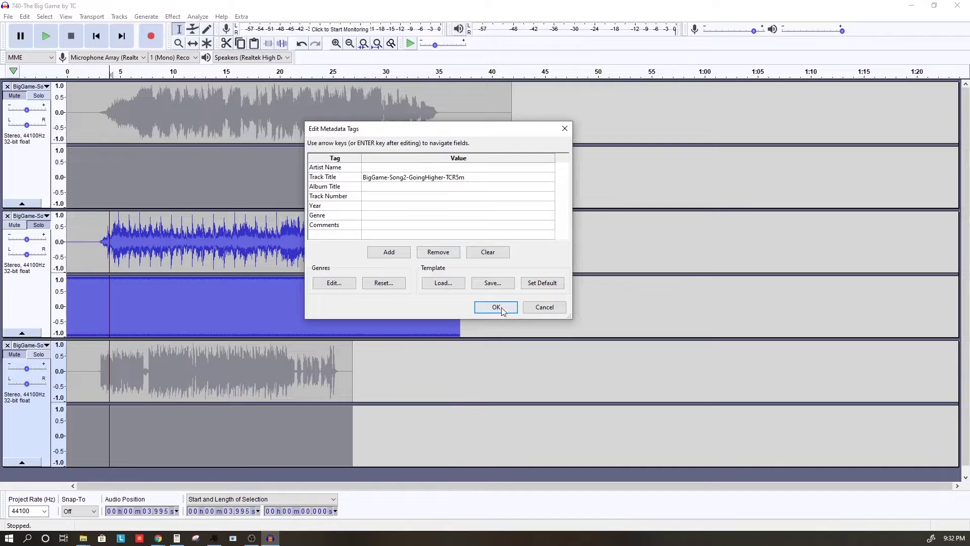
pyautogui.click(495, 307)
# Solo the third song's track and export it as the WAV file BigGame-Song3-Punky-TCR10m in the BigGame-TC folder
pyautogui.press('Down')
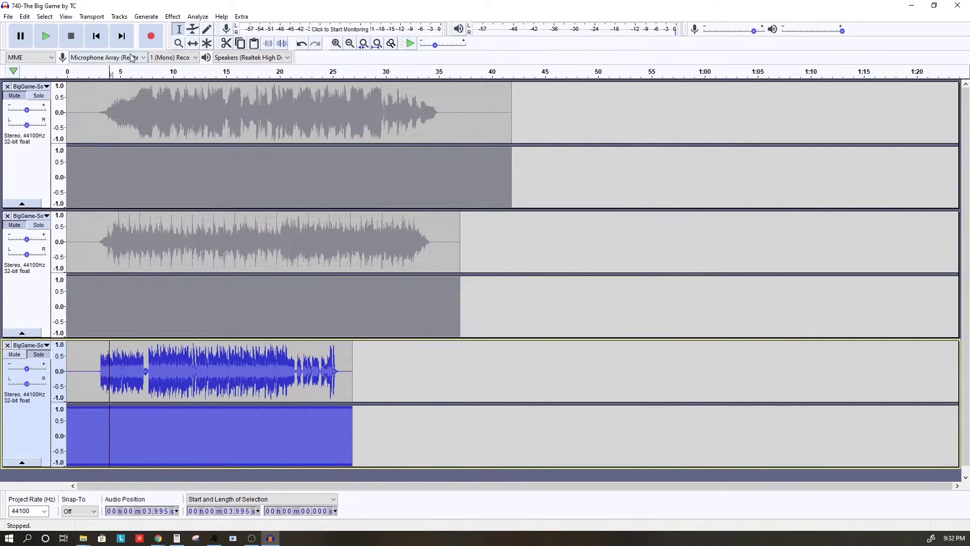
pyautogui.click(9, 17)
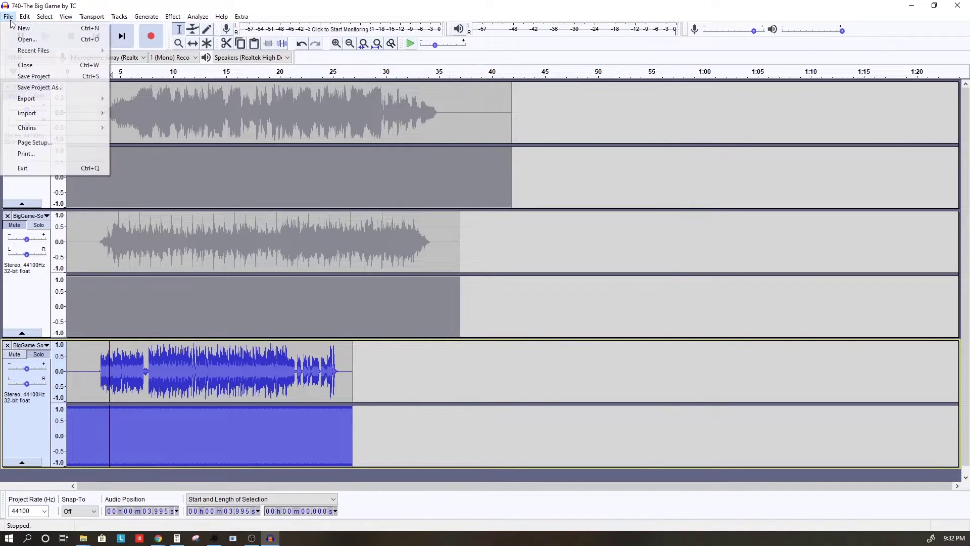
pyautogui.moveTo(47, 100)
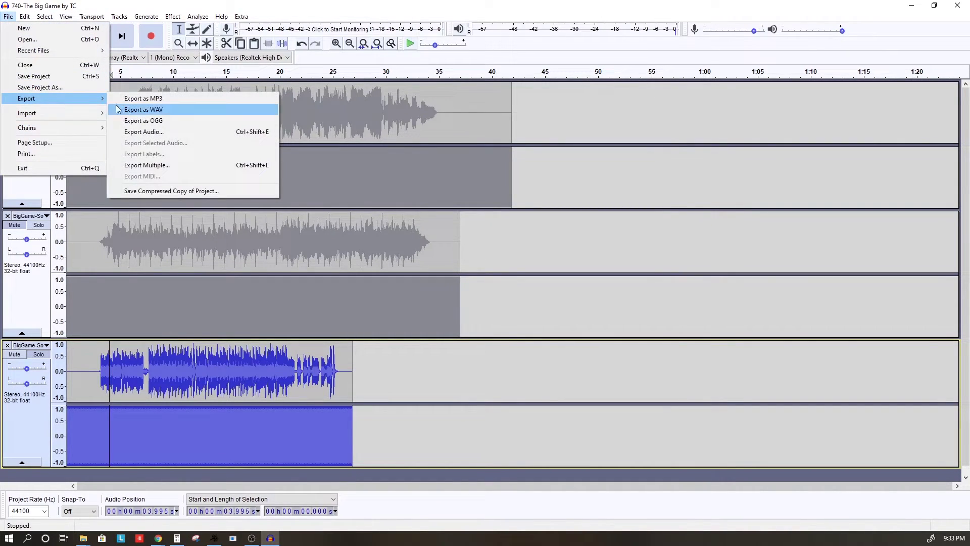
pyautogui.click(152, 107)
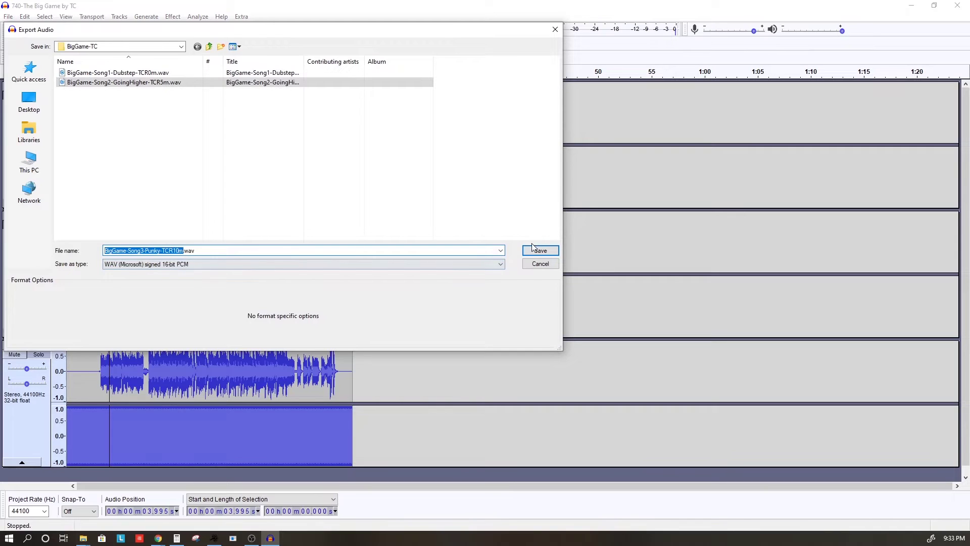
pyautogui.click(539, 251)
# Set the third song's track title metadata to BigGame-Song3-Punky-TCR10m and complete the export
pyautogui.write('BigGame-Song3-Punky-TCR10m')
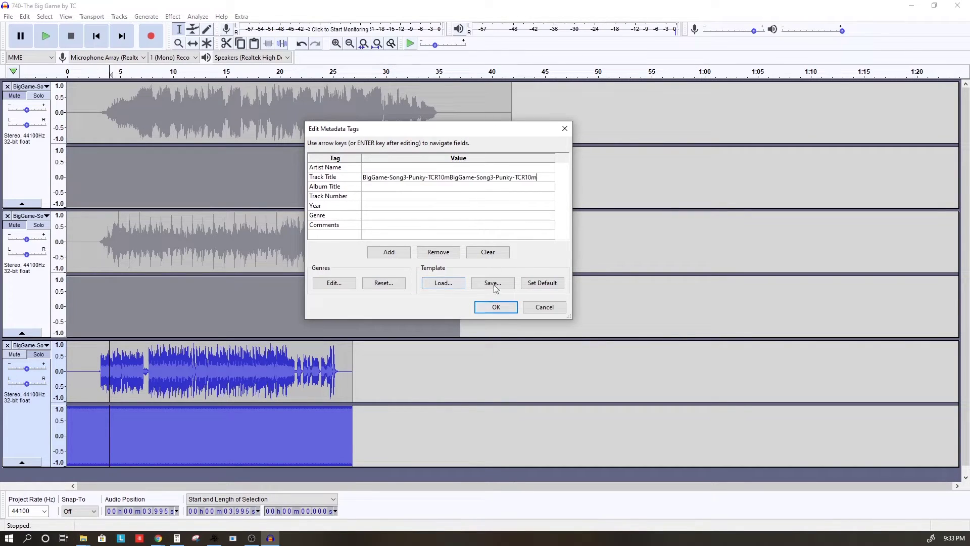
pyautogui.moveTo(543, 177); pyautogui.dragTo(360, 179)
pyautogui.write('BigGame-Song3-Punky-TCR10m')
pyautogui.click(505, 310)
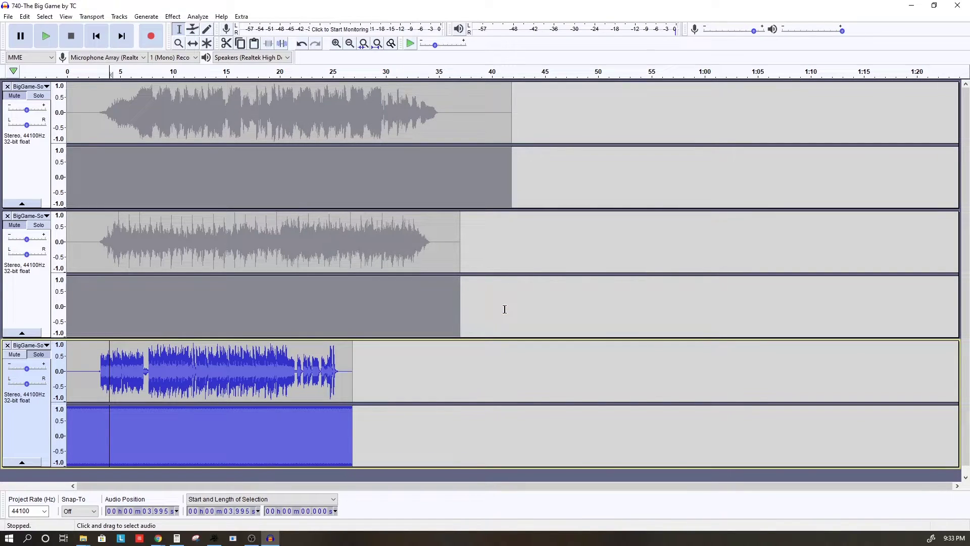
# Switch to PyroIgnitionControl to view the merged script's waveforms and cue list, and minimize it
pyautogui.hotkey('alt', 'Tab')
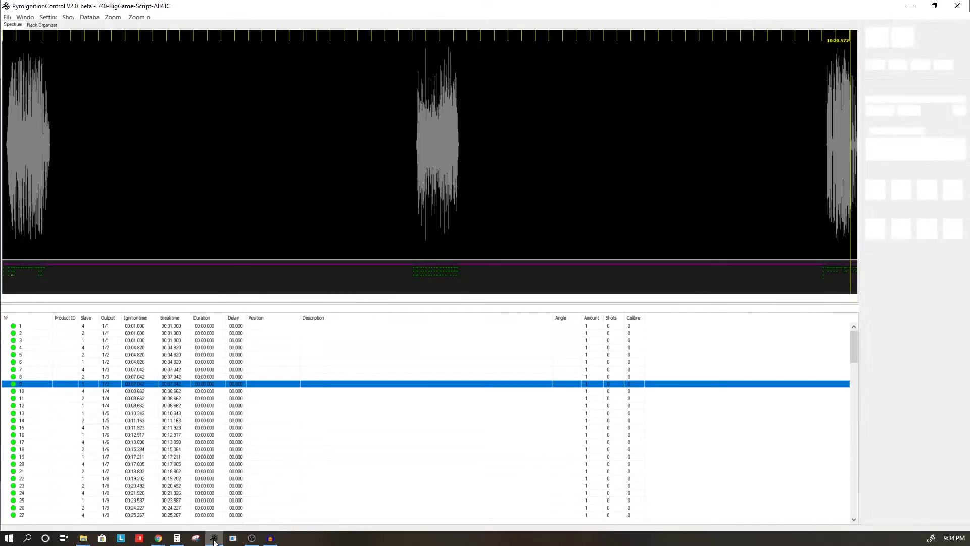
pyautogui.click(214, 539)
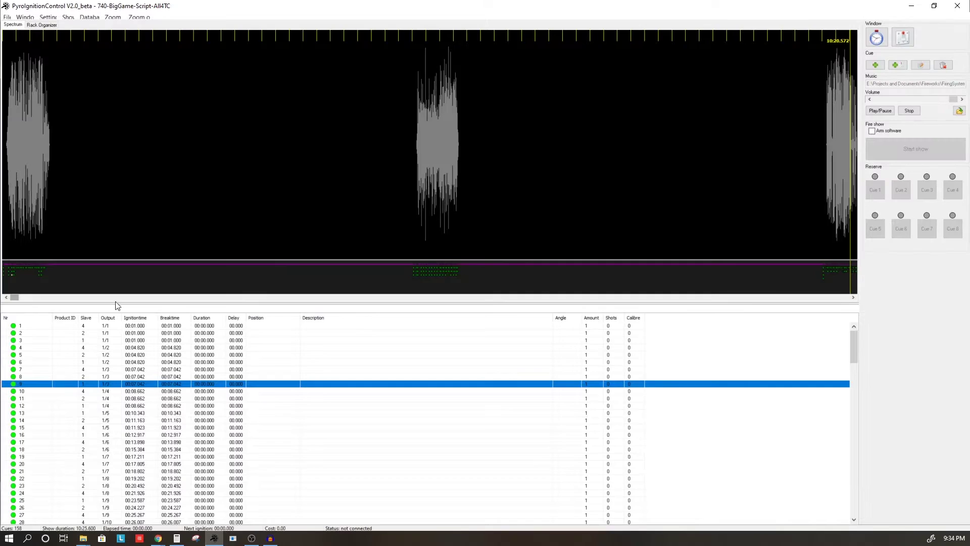
pyautogui.click(916, 9)
# In SMPTE wave generator, process 435-fireTEKDEmo-Song3-punky-v01.wav with stereo merged to mono, SMPTE as the right channel and a 00:10:00 offset
pyautogui.click(394, 208)
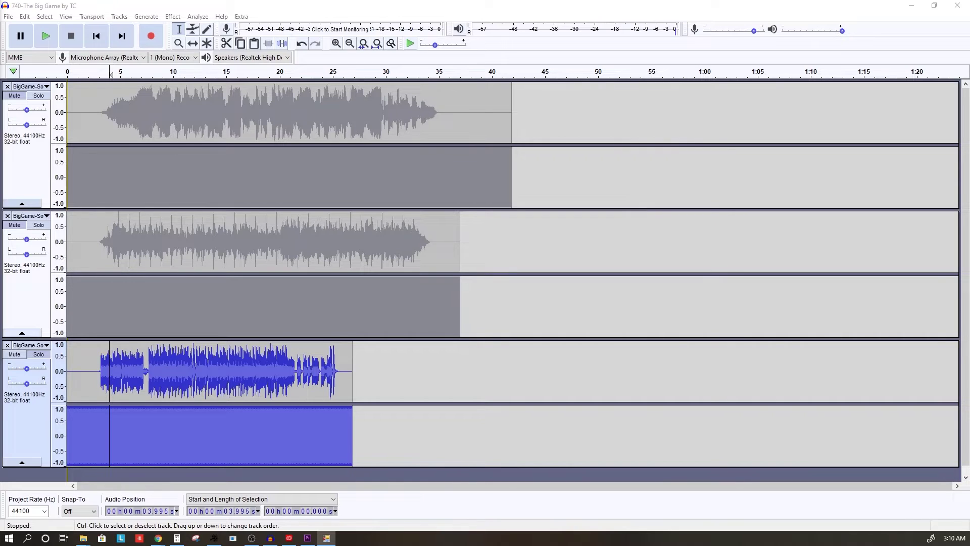
pyautogui.moveTo(208, 167); pyautogui.dragTo(547, 132)
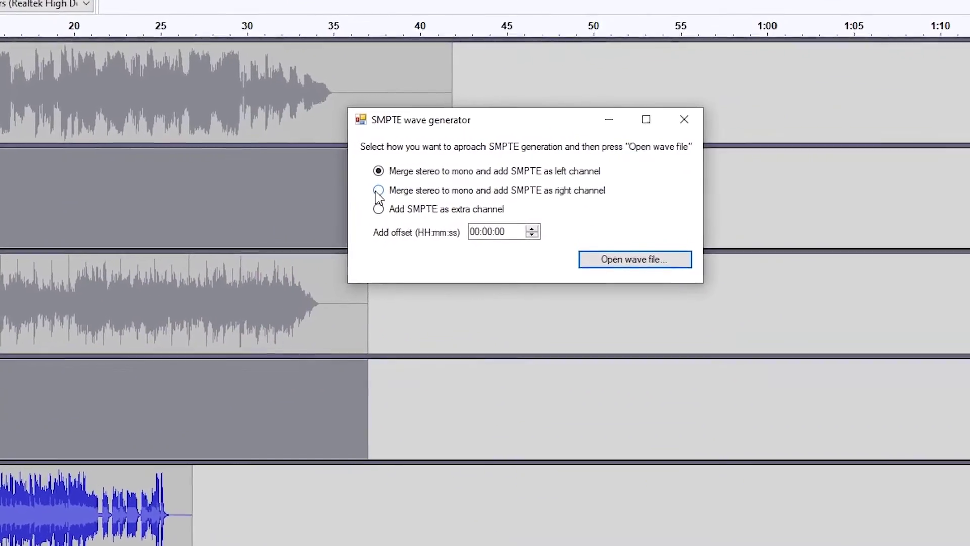
pyautogui.click(378, 191)
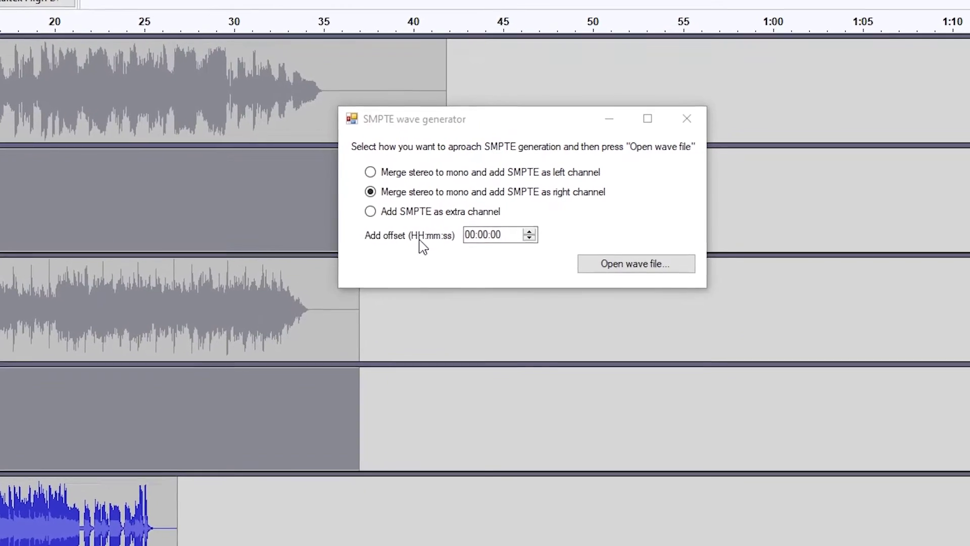
pyautogui.click(467, 247)
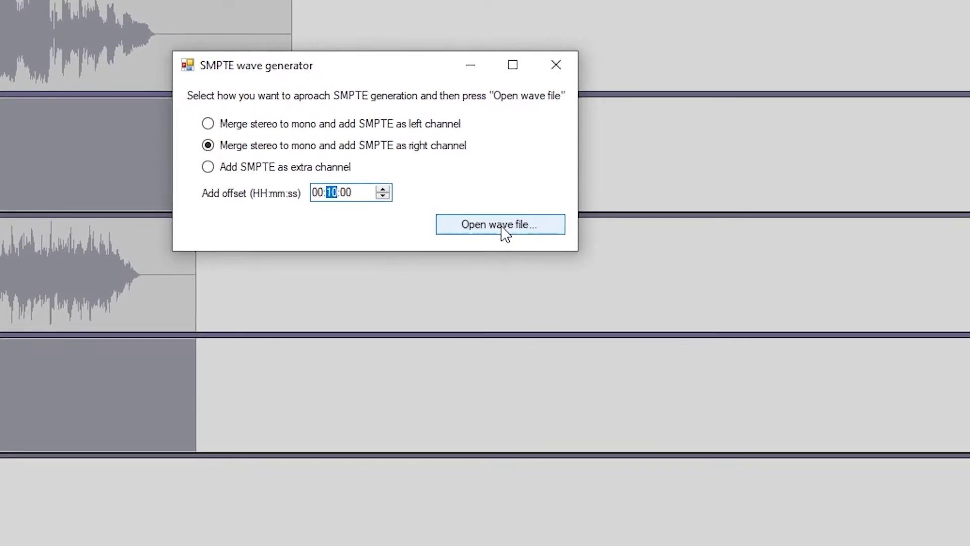
pyautogui.click(504, 228)
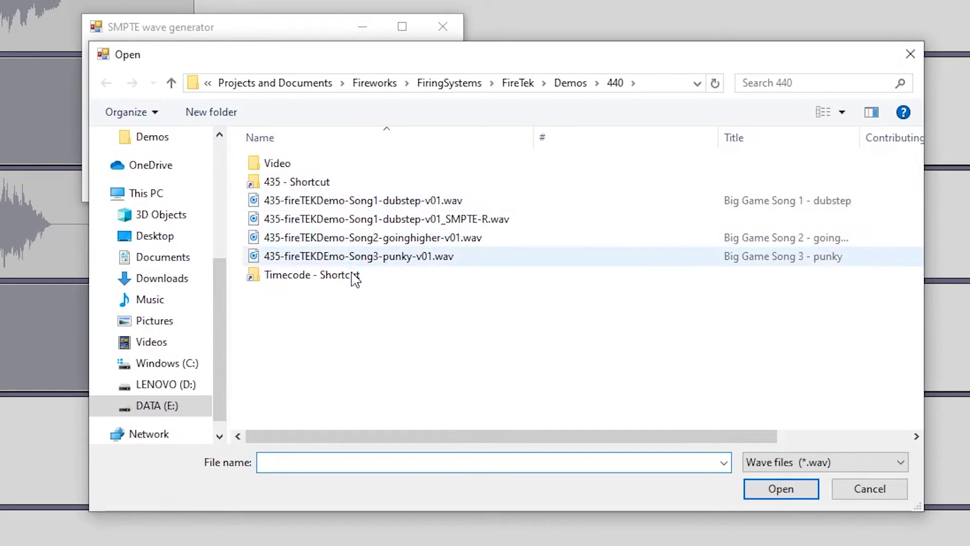
pyautogui.click(335, 259)
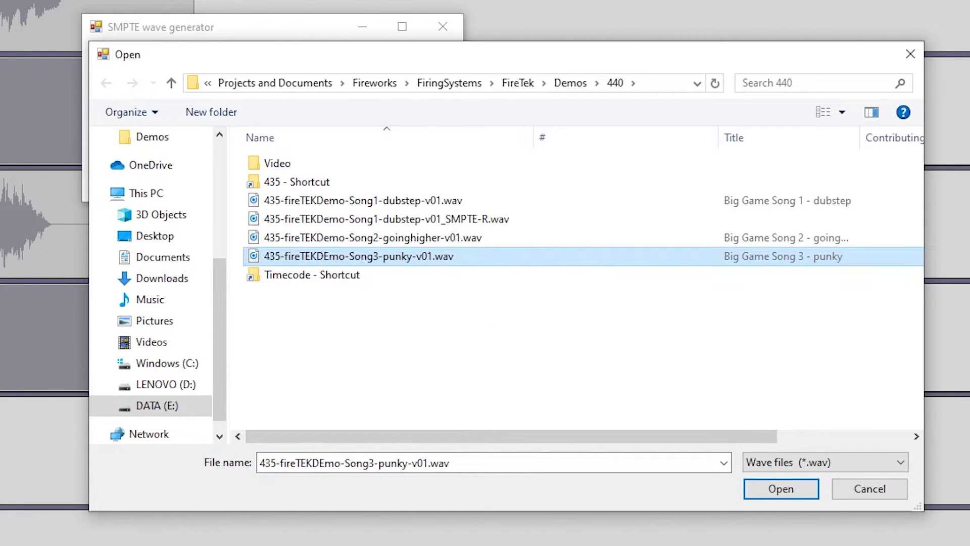
pyautogui.click(788, 496)
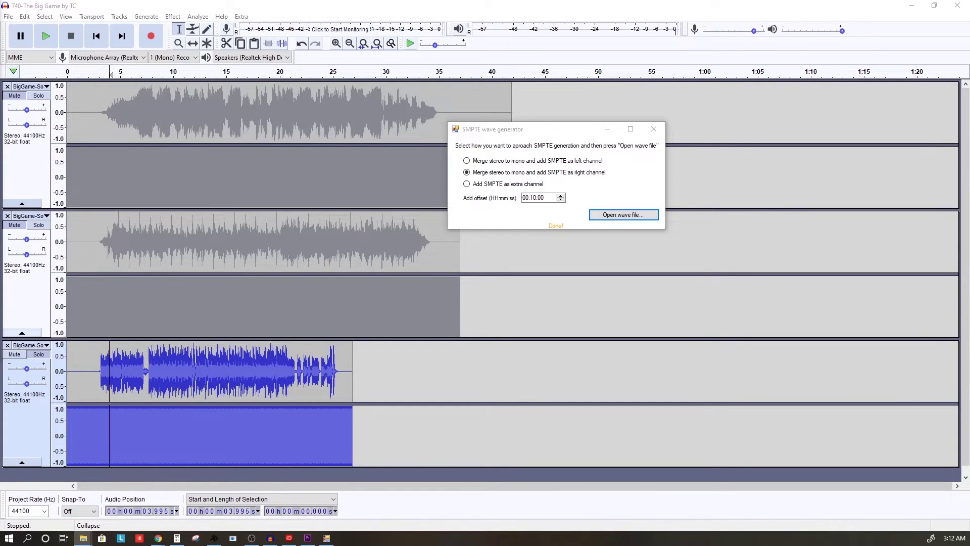
# Import the generated SMPTE wave file into the Audacity project as a copy and compare it with the third song's track
pyautogui.moveTo(0, 374); pyautogui.dragTo(414, 477)
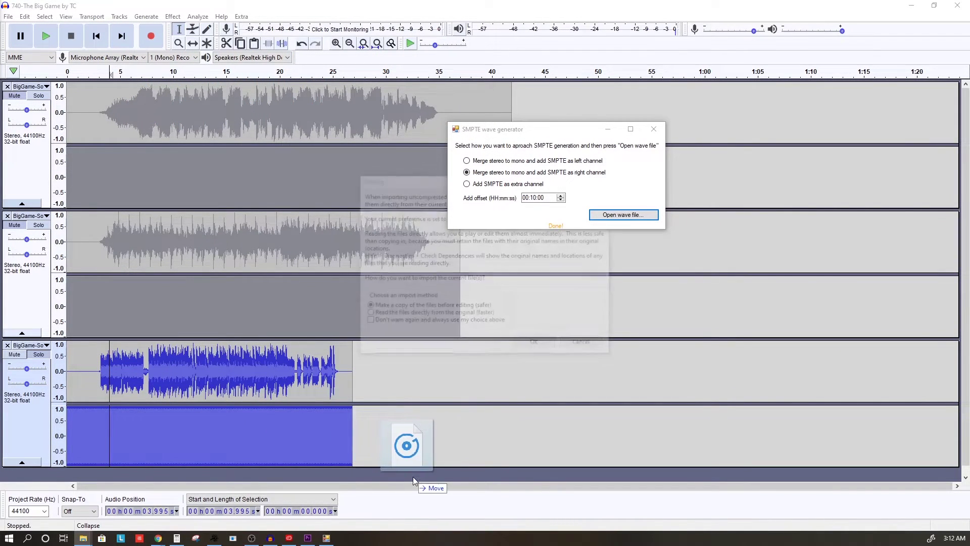
pyautogui.click(540, 345)
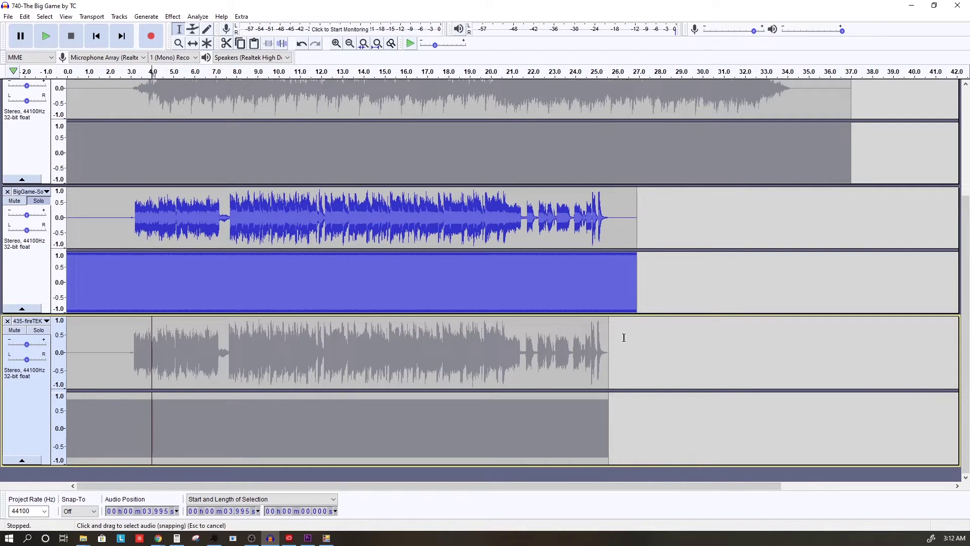
pyautogui.click(629, 272)
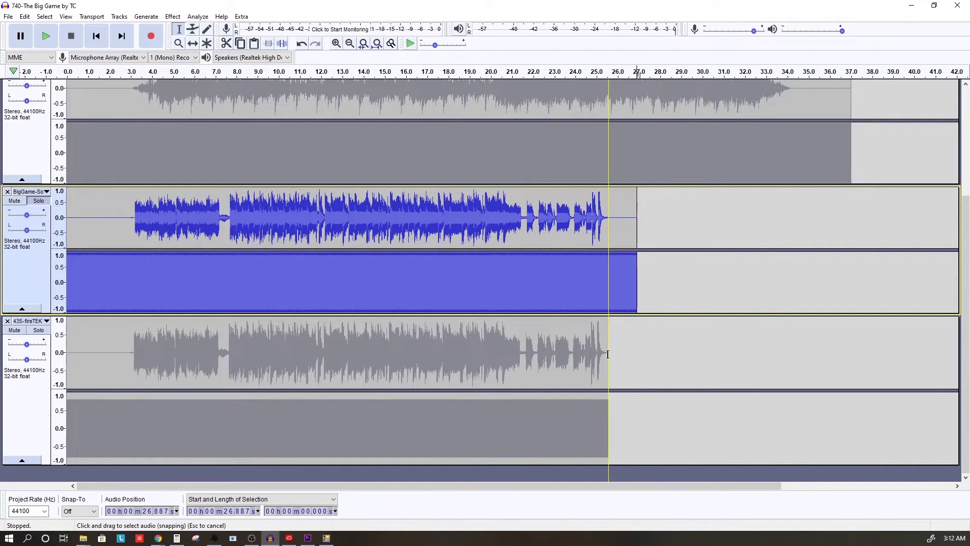
pyautogui.click(106, 440)
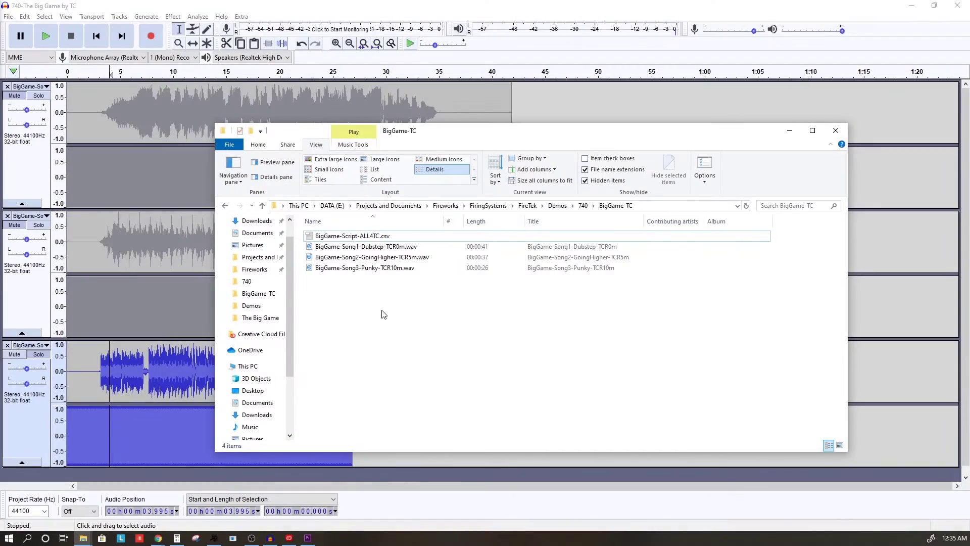
# Review the BigGame-TC folder, selecting BigGame-Script-ALL4TC.csv and the three song WAV files
pyautogui.click(417, 237)
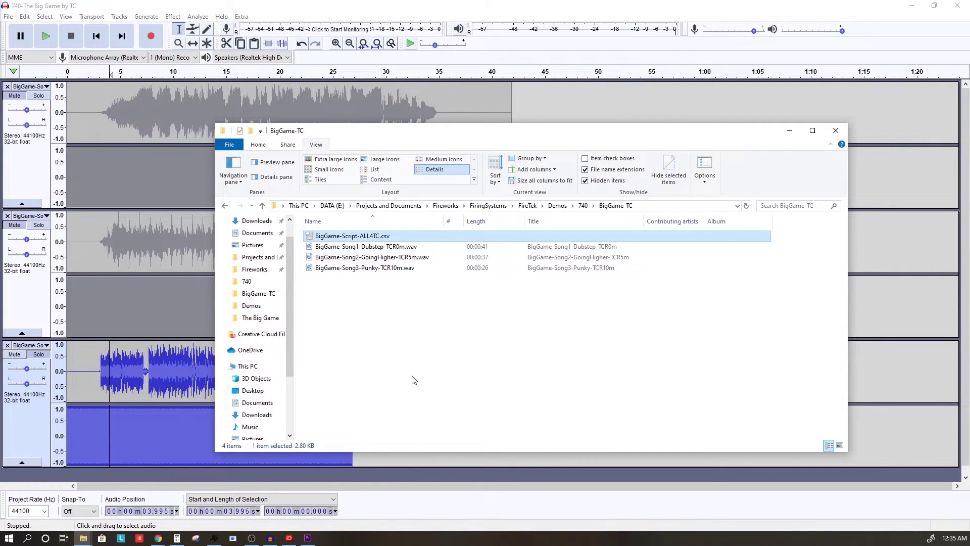
pyautogui.moveTo(435, 306); pyautogui.dragTo(427, 247)
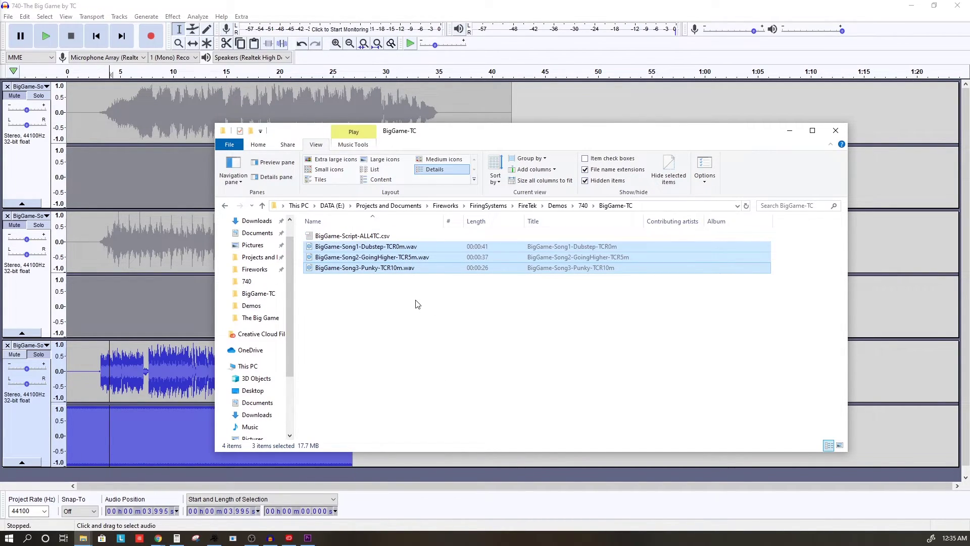